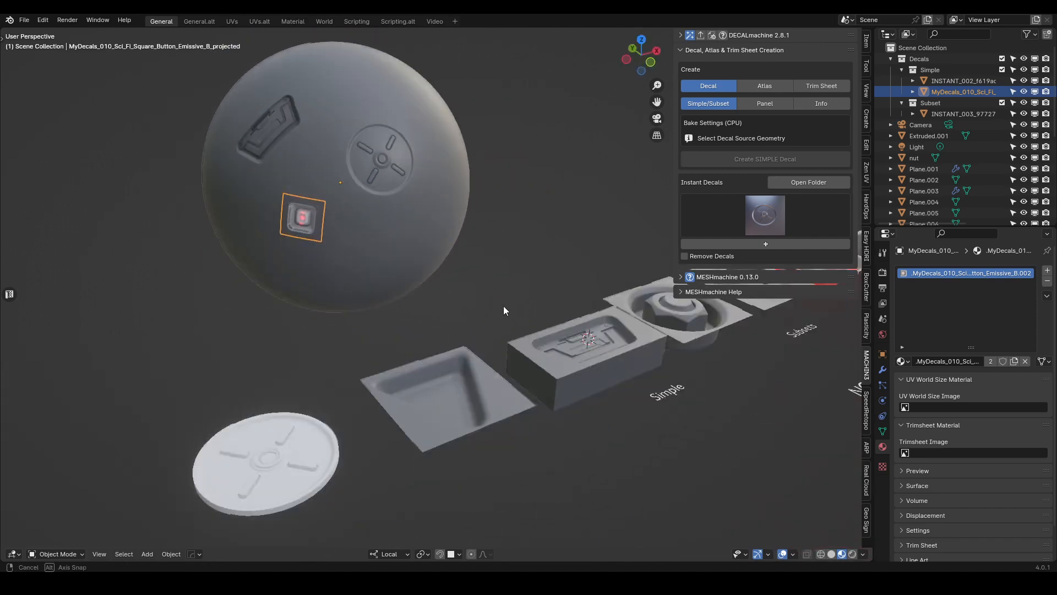
Select the recessed panel decal on the sphere, inspect it up close and clear the selection
left_click(248, 123)
scroll(258, 123, "up", 4)
middle_click_drag(255, 118, 478, 430, "shift")
middle_click_drag(479, 430, 478, 335)
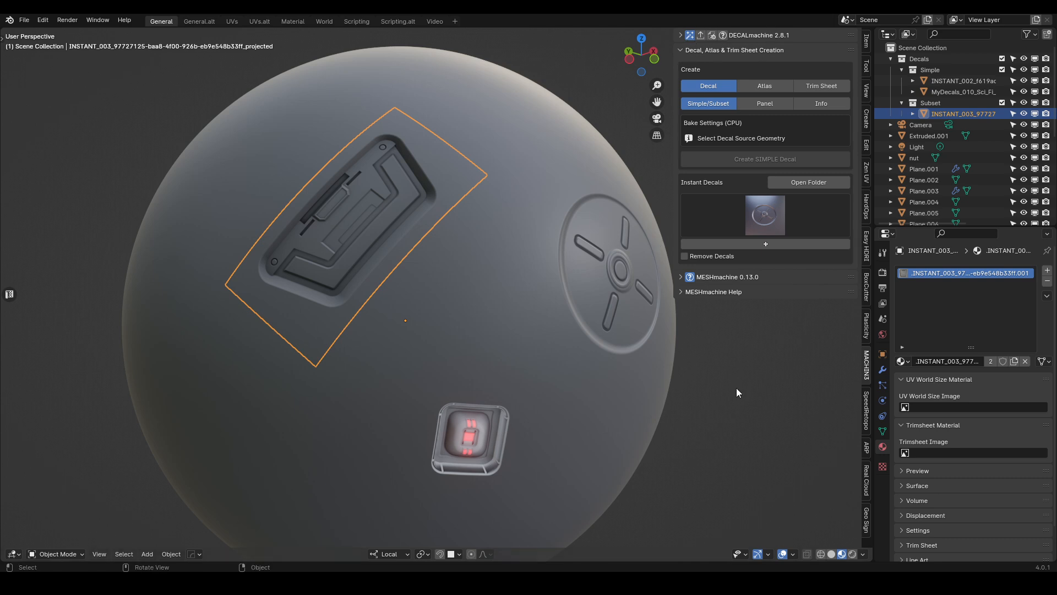
key("alt+a")
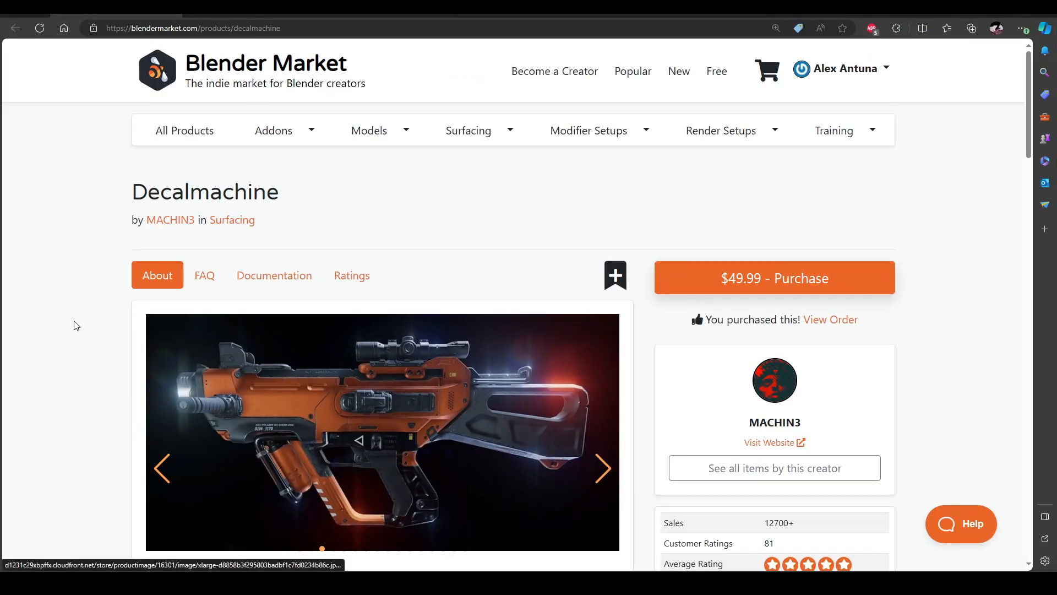
Review the Decalmachine product page on Blender Market, including its preview images and feature list
scroll(76, 325, "down", 10)
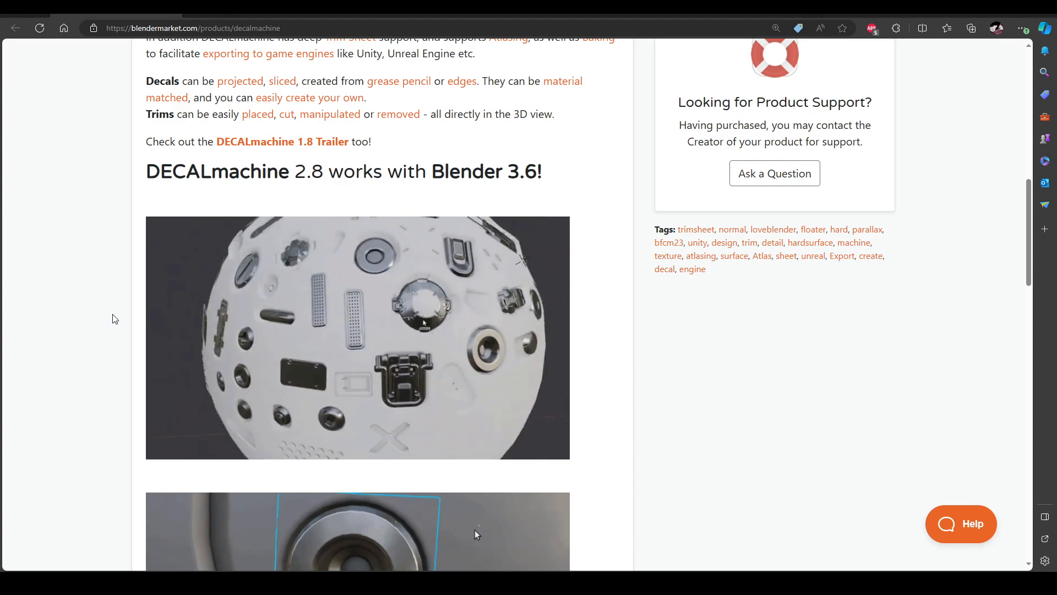
scroll(117, 327, "up", 10)
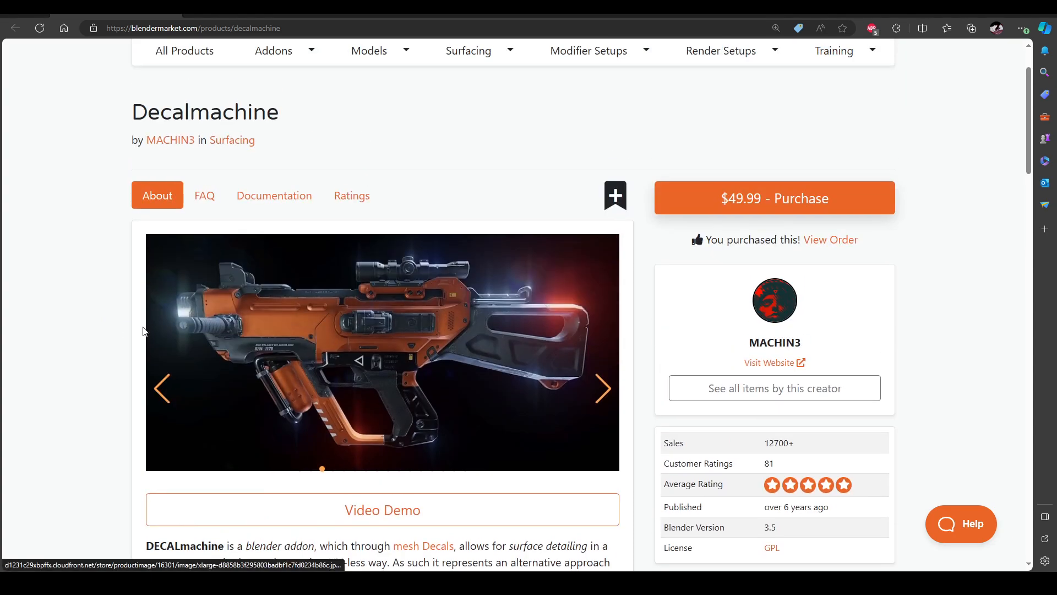
scroll(148, 333, "down", 15)
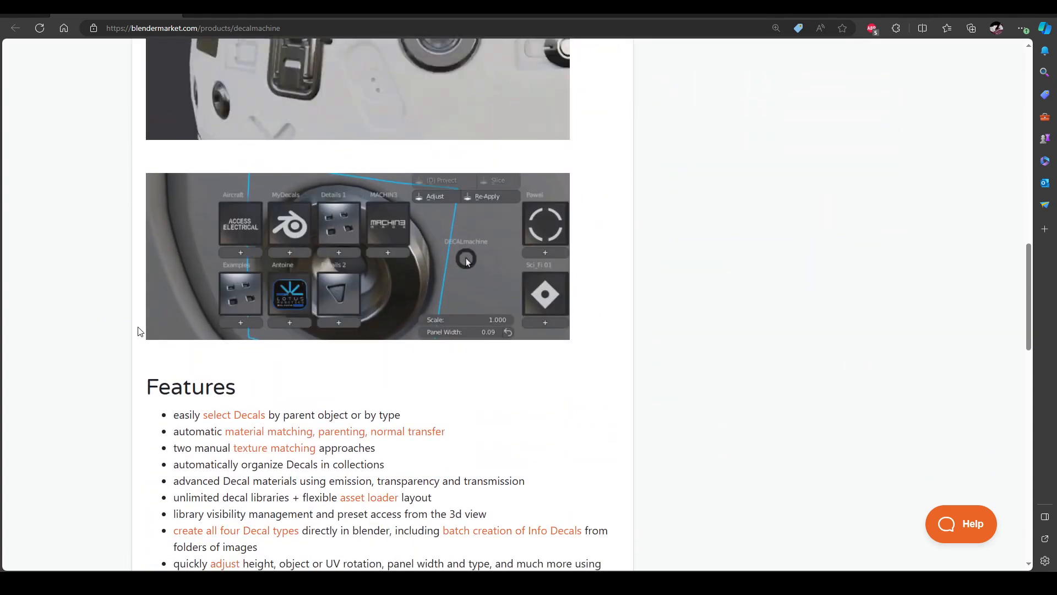
scroll(138, 330, "down", 7)
scroll(99, 333, "down", 10)
scroll(102, 331, "up", 14)
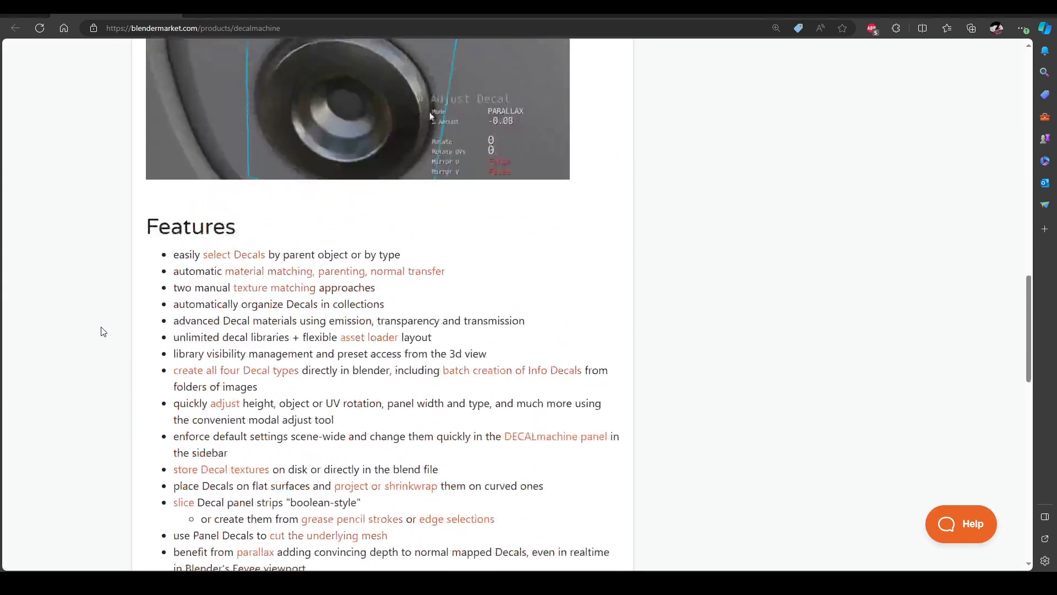
scroll(102, 332, "up", 7)
scroll(102, 331, "down", 2)
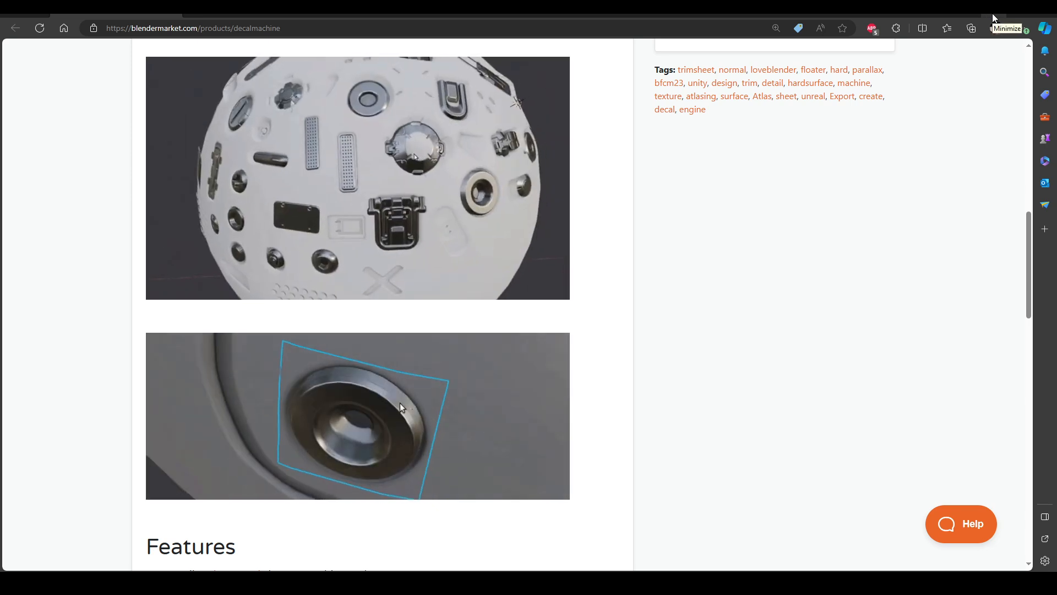
Return to Blender and view the sphere with its three projected decals
left_click(993, 18)
mouse_move(624, 479)
middle_mouse_down()
mouse_move(643, 482)
mouse_move(604, 488)
middle_mouse_up()
middle_click_drag(615, 428, 653, 414, "shift")
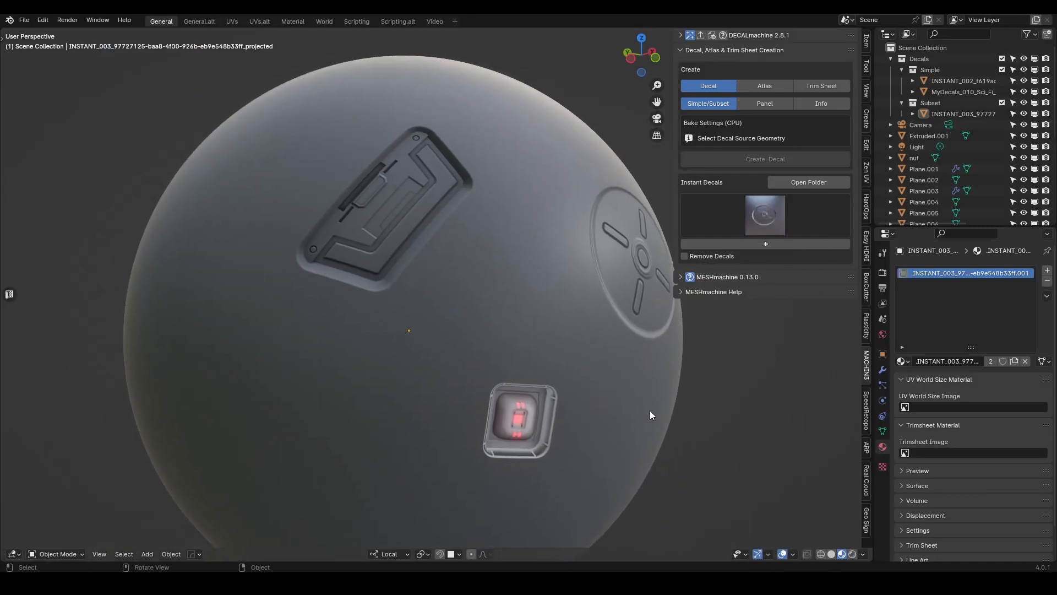
Switch to Plasticity and examine the square sci-fi button model's recess, rim details and raised center
key("alt+Tab")
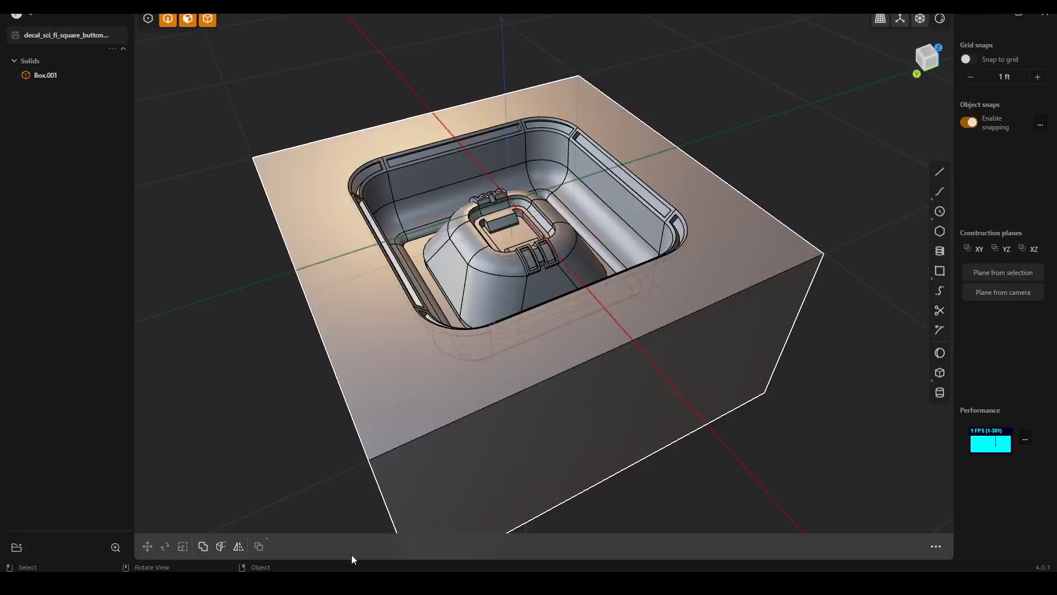
middle_click_drag(404, 362, 403, 324)
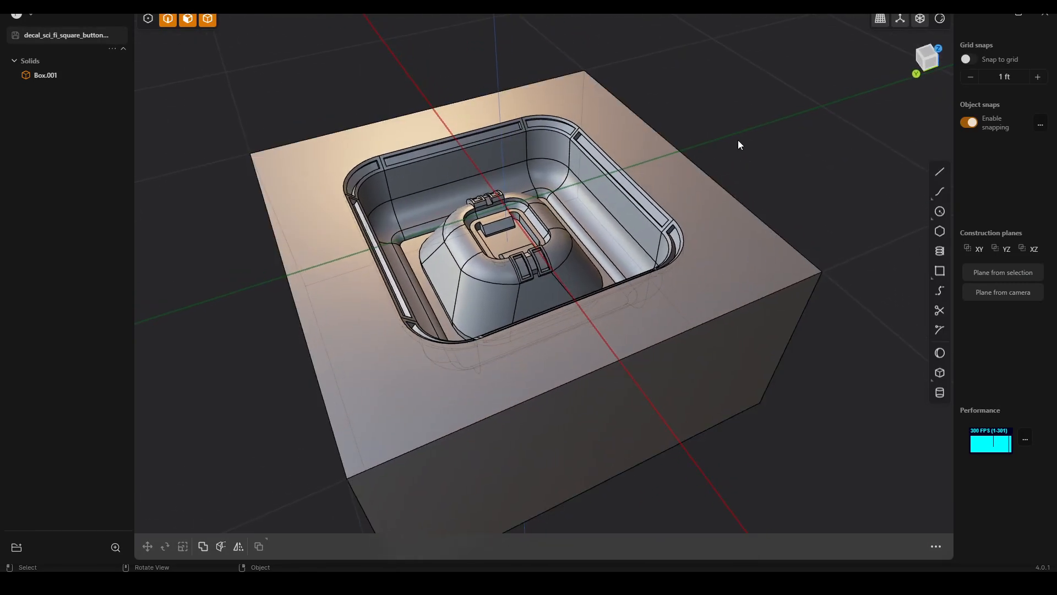
scroll(551, 199, "up", 5)
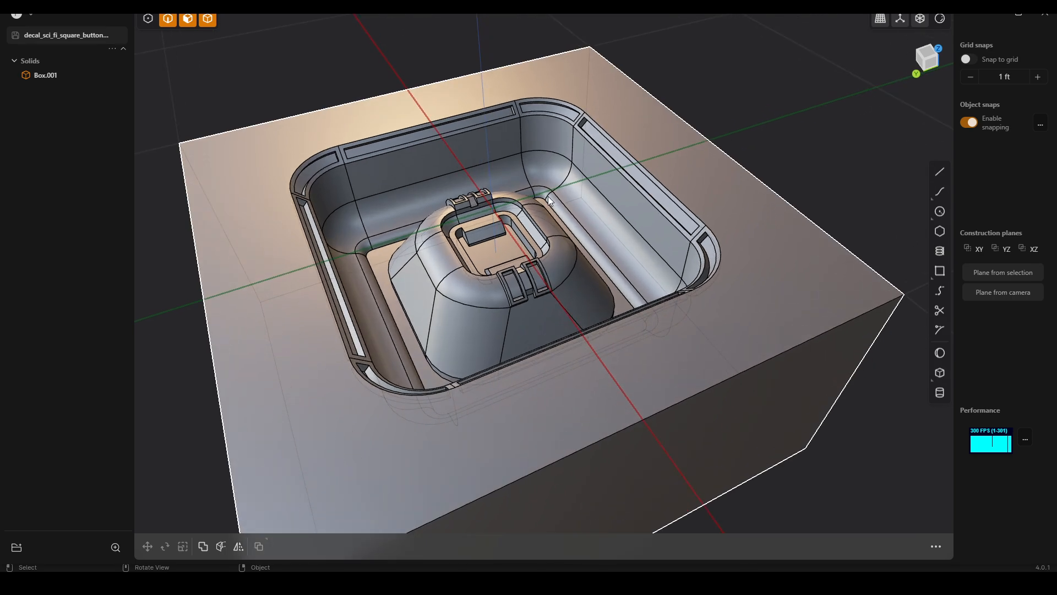
middle_click_drag(445, 223, 562, 166)
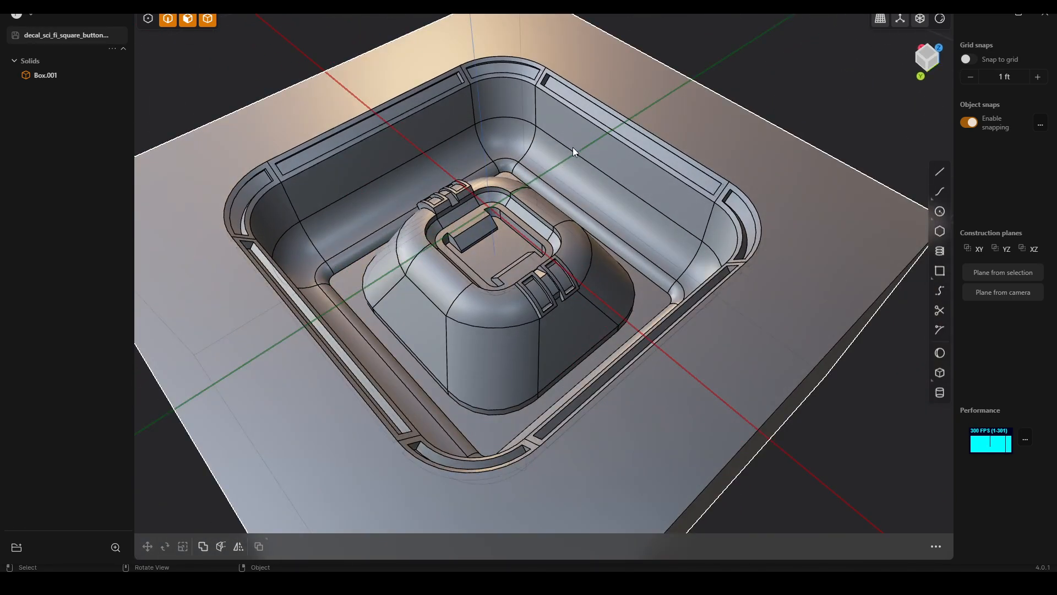
scroll(573, 147, "down", 3)
middle_click_drag(561, 158, 567, 196)
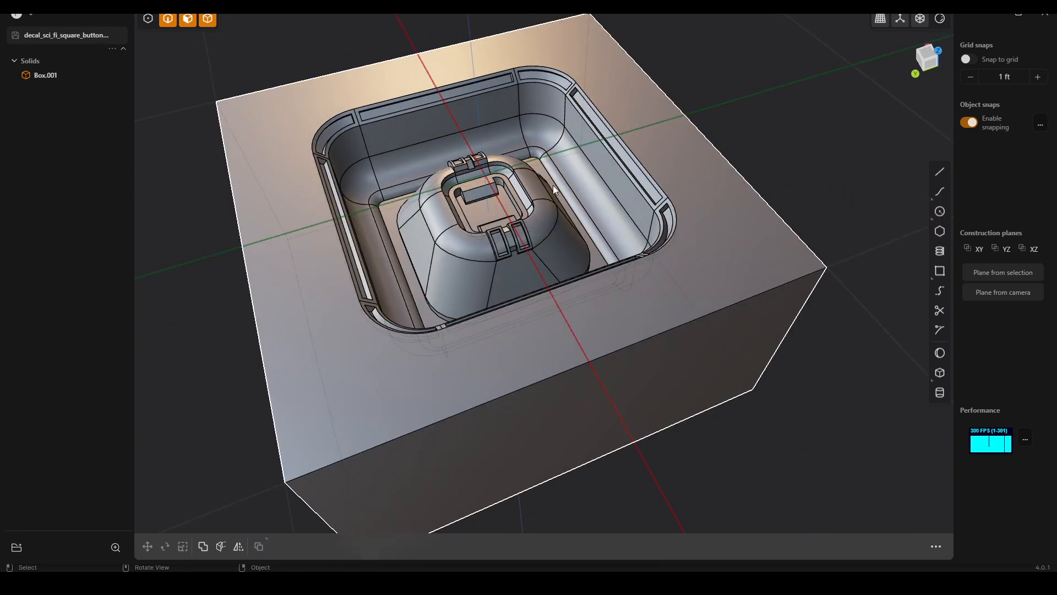
scroll(552, 186, "up", 2)
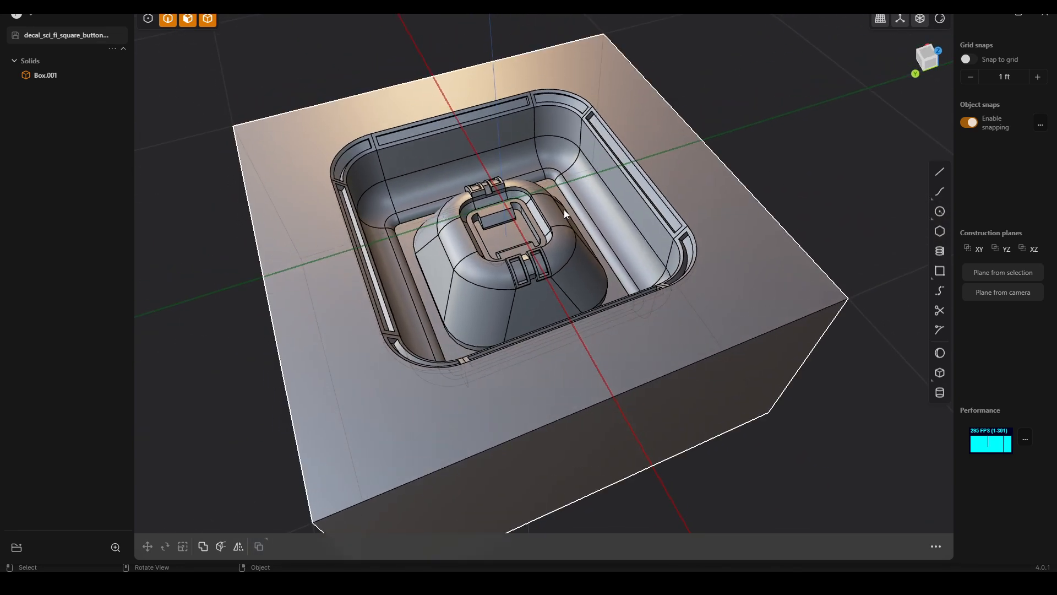
middle_click_drag(581, 235, 546, 363)
middle_click_drag(522, 268, 530, 344)
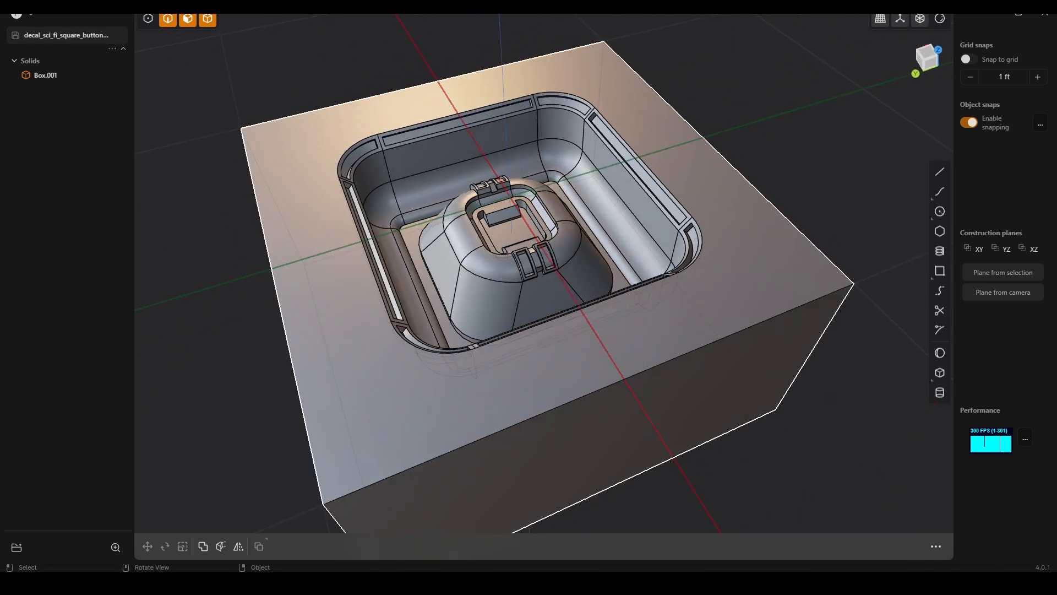
Switch to the Blender scene with the red emissive button decals and inspect the central one on the sphere
mouse_move(496, 582)
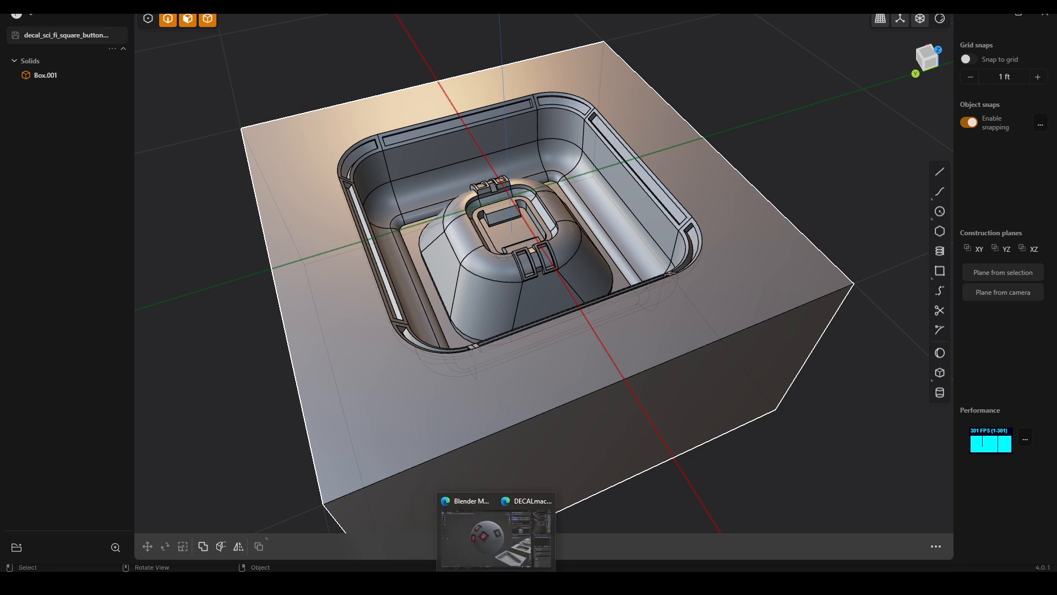
left_click(496, 531)
mouse_move(405, 248)
middle_mouse_down()
mouse_move(385, 262)
mouse_move(394, 263)
middle_mouse_up()
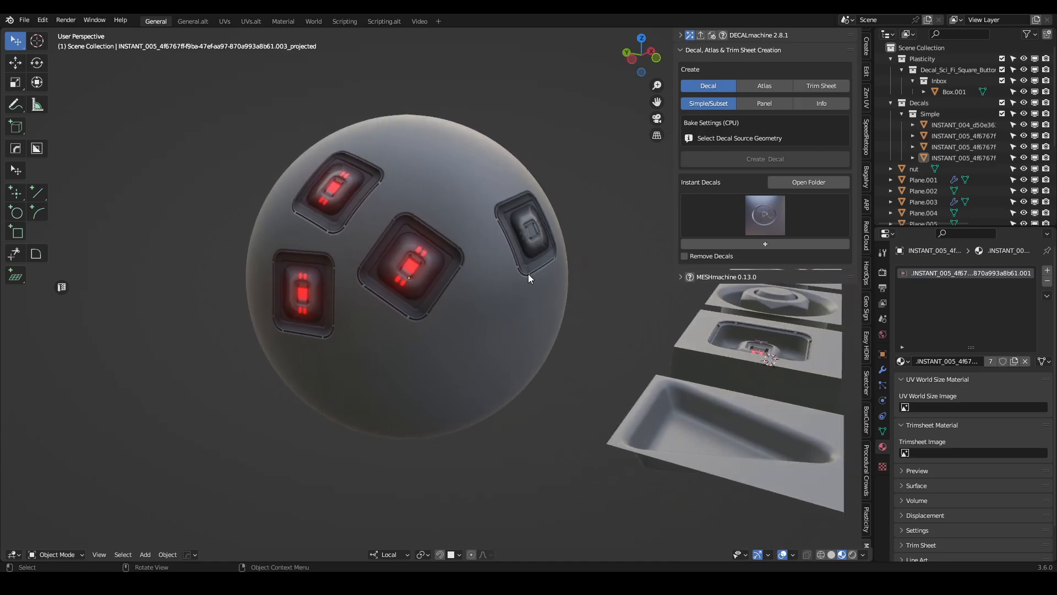
mouse_move(549, 269)
middle_mouse_down()
mouse_move(535, 265)
mouse_move(541, 279)
middle_mouse_up()
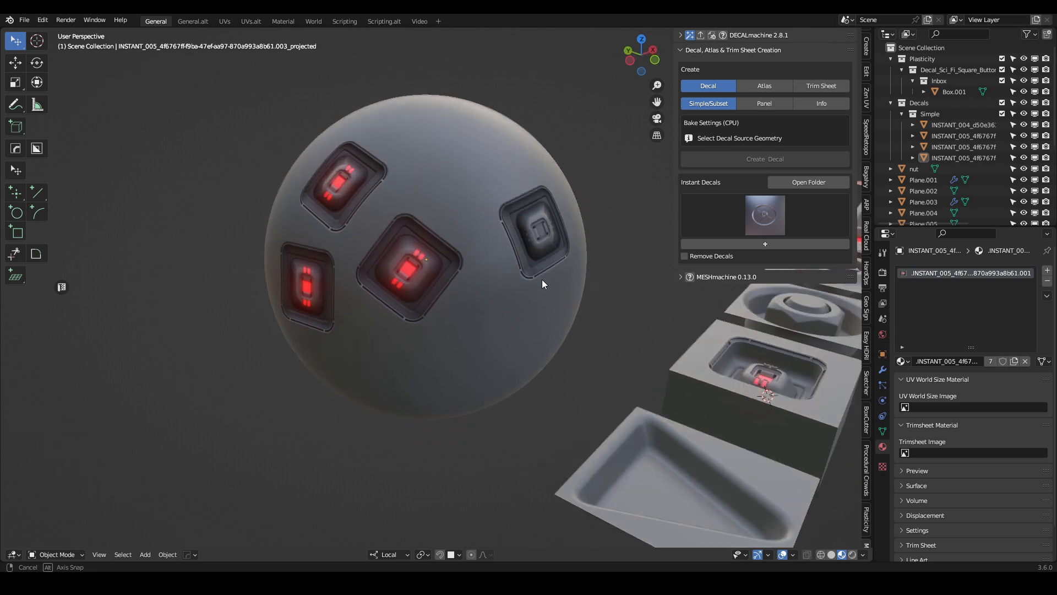
left_click(427, 252)
scroll(412, 264, "up", 5)
mouse_move(413, 257)
middle_mouse_down()
mouse_move(448, 249)
mouse_move(483, 218)
mouse_move(428, 245)
mouse_move(448, 251)
mouse_move(376, 255)
mouse_move(427, 254)
mouse_move(417, 258)
middle_mouse_up()
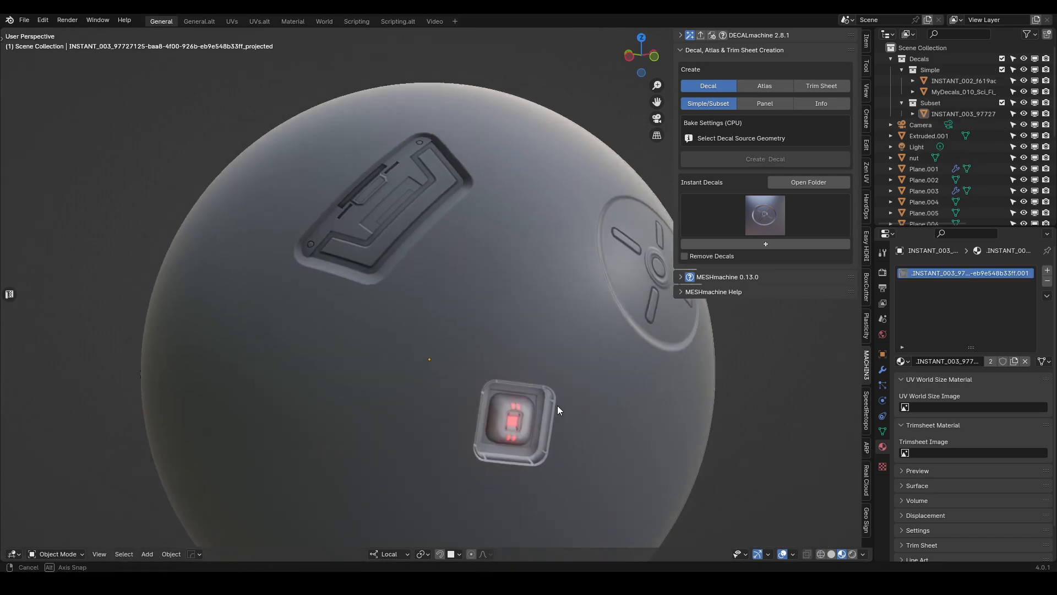
Examine the decals in the other sphere scene and select the recessed panel decal for a closer look
middle_click_drag(544, 412, 470, 372)
middle_click_drag(438, 316, 434, 247)
scroll(438, 313, "up", 5)
scroll(438, 313, "up", 2)
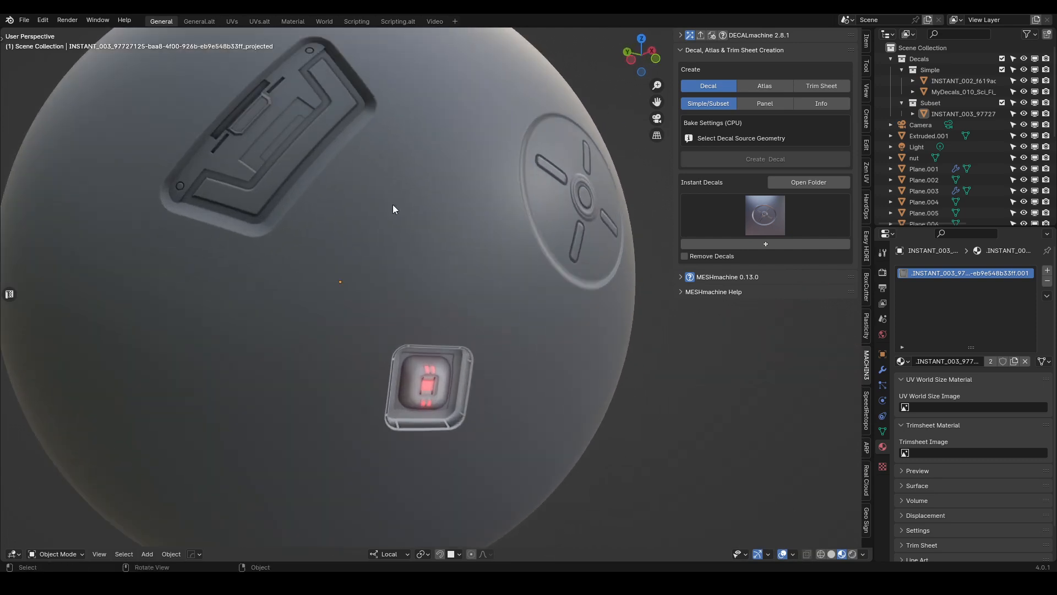
left_click(272, 117)
middle_click_drag(371, 167, 414, 202)
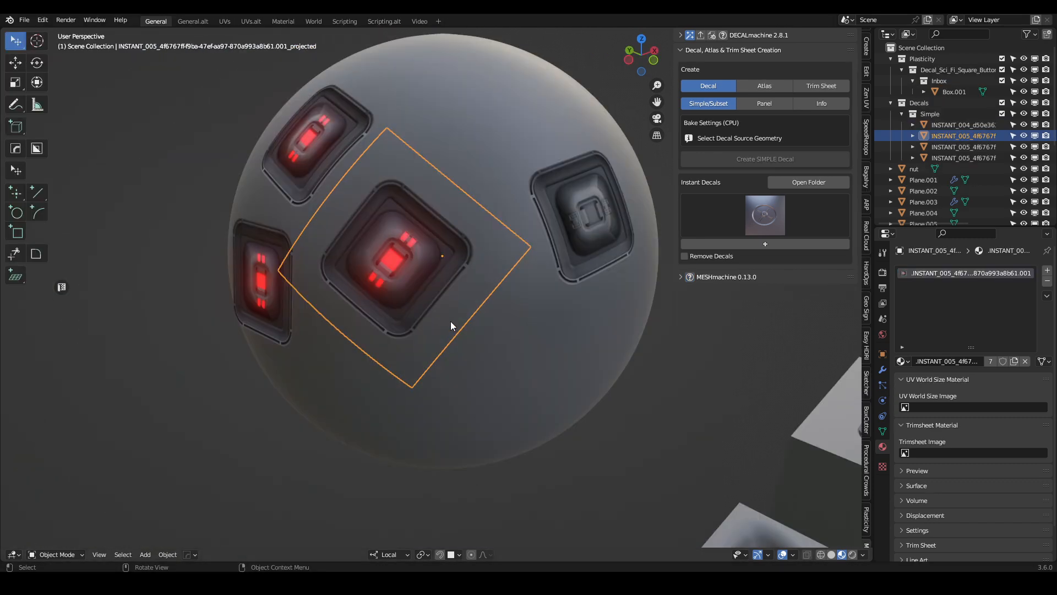
Inspect the central red emissive decal, and select and frame the unlit button decal on the sphere
middle_click_drag(450, 322, 481, 297)
middle_click_drag(387, 260, 410, 283)
left_click(566, 234)
key("KP_Decimal")
Select the source block Box.001 with the emissive button and frame it for a close view
middle_click_drag(517, 266, 518, 327)
scroll(519, 262, "down", 5)
left_click(585, 457)
key("KP_Decimal")
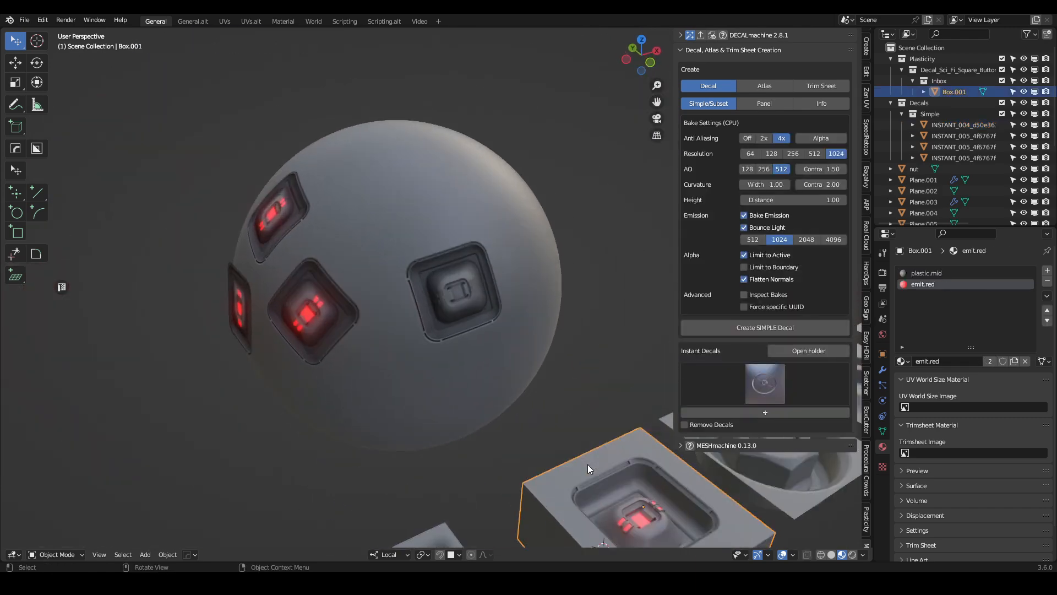
scroll(437, 312, "up", 4)
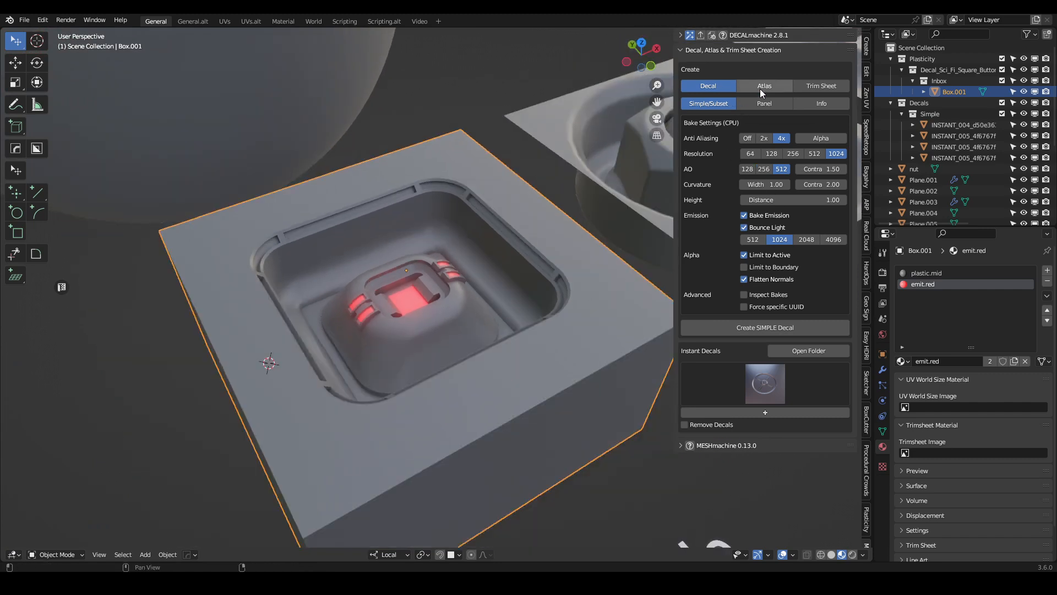
Look through the Atlas and Trim Sheet creation settings and return to the Decal creation settings
left_click(777, 87)
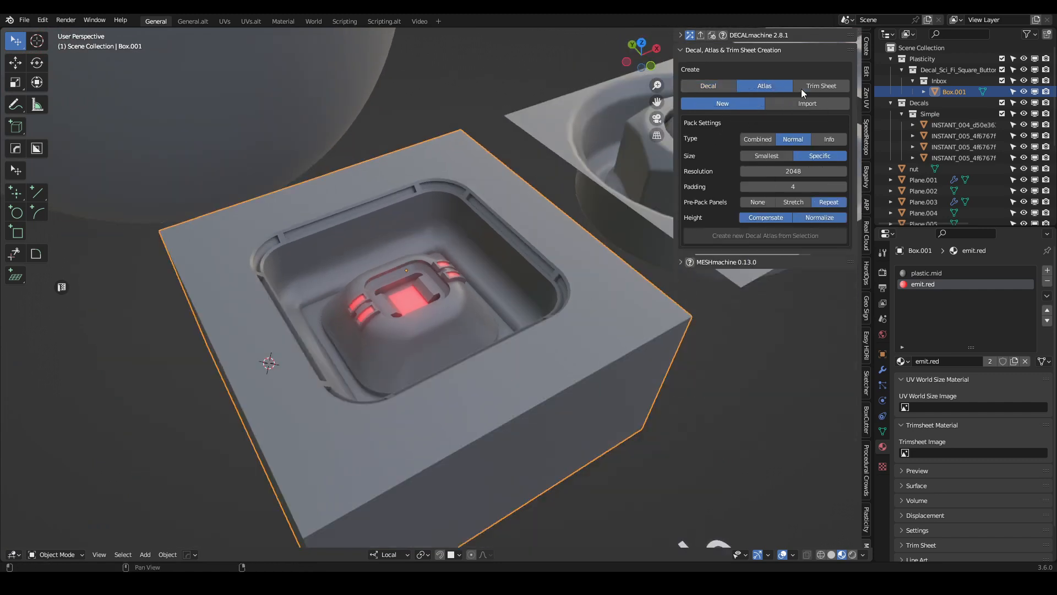
left_click(800, 86)
left_click(710, 86)
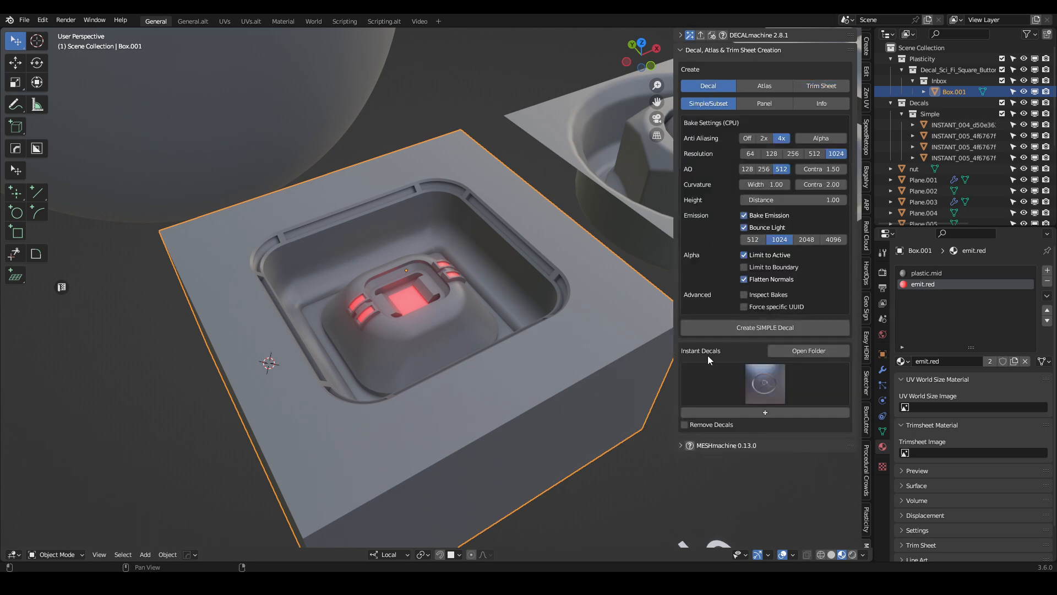
Select the sphere and insert the Round Sci Fi Plug decal from the MyDecals library on its upper area
scroll(393, 286, "down", 8)
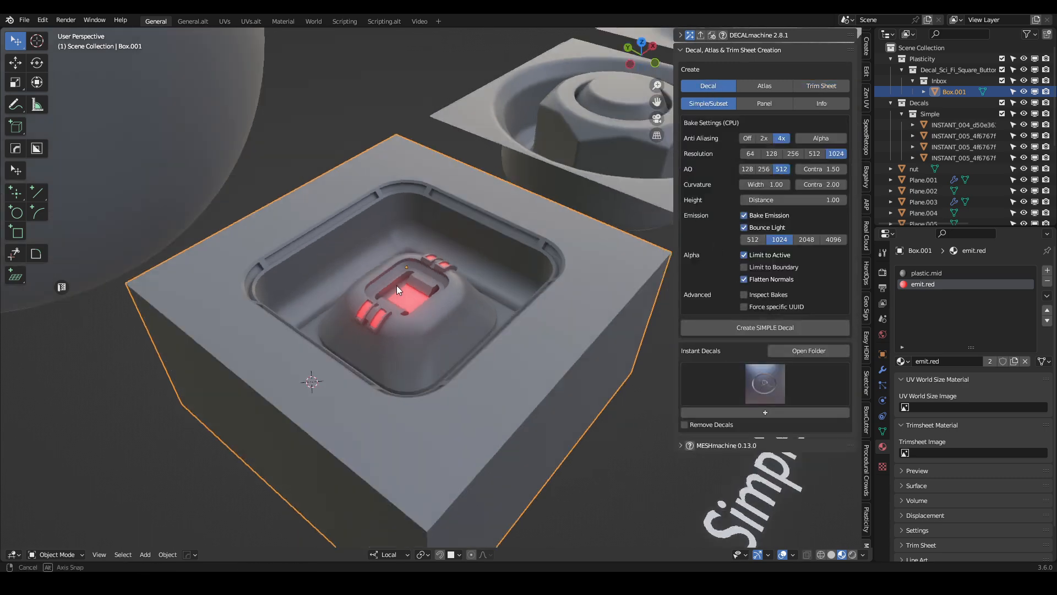
middle_click_drag(243, 222, 335, 281)
middle_click_drag(335, 280, 357, 275)
scroll(355, 275, "up", 4)
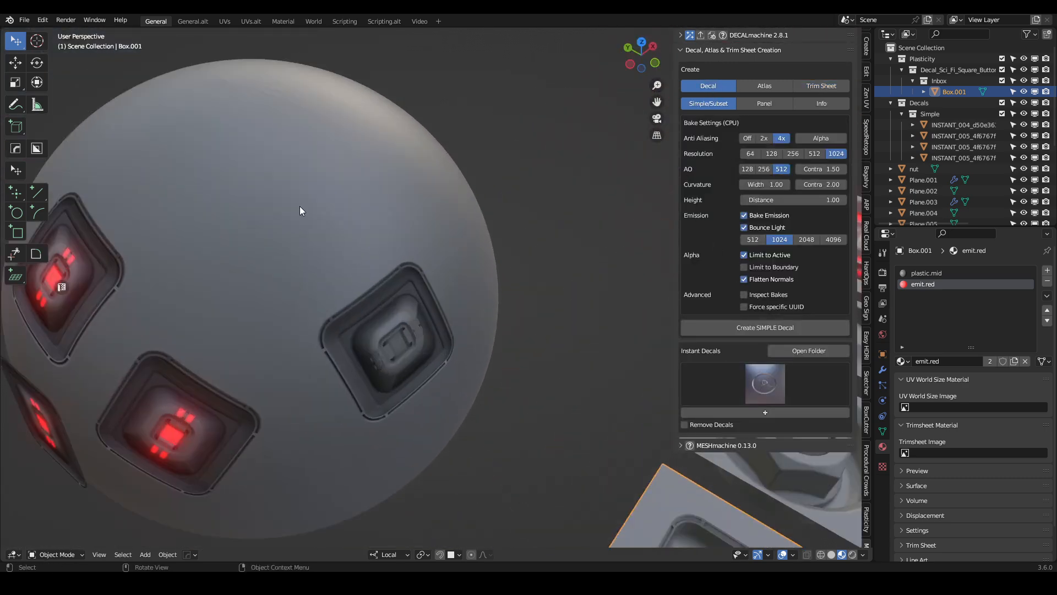
left_click(283, 210)
key("d")
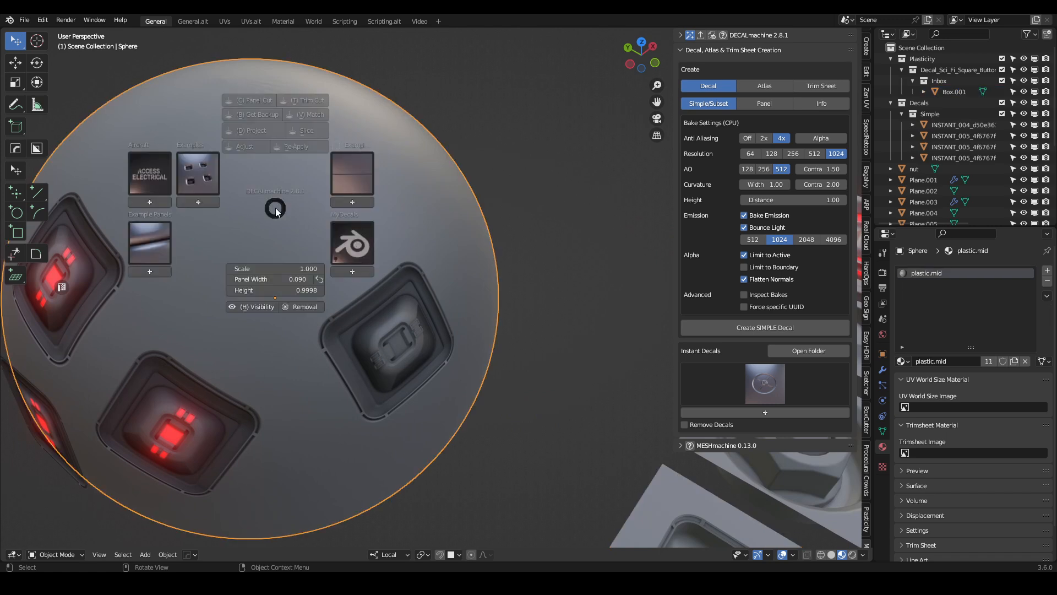
left_click(351, 238)
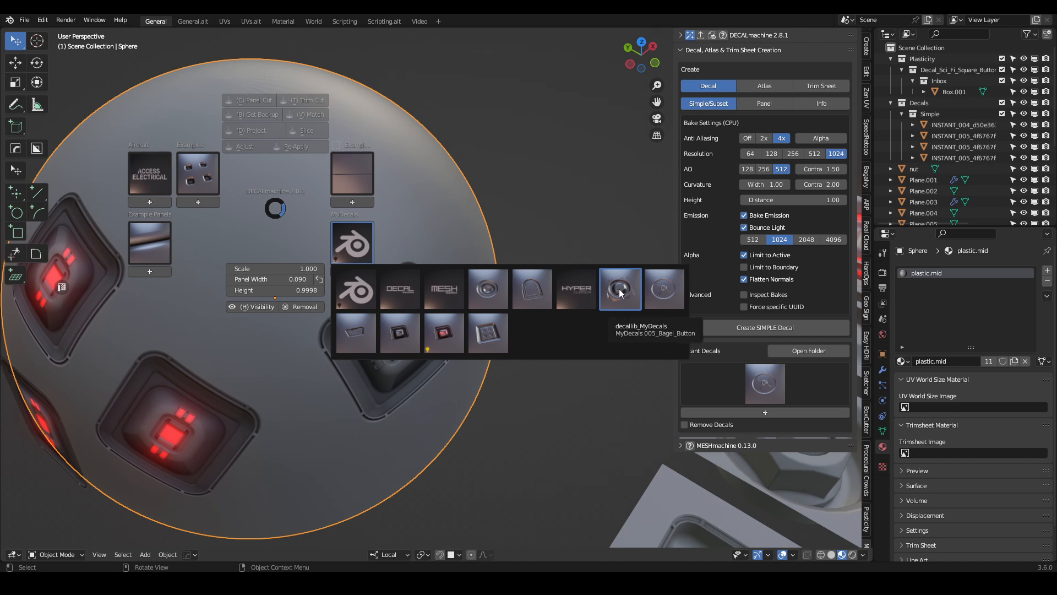
left_click(495, 291)
Project the round plug decal onto the sphere's curved surface
middle_click_drag(281, 200, 340, 236)
key("d")
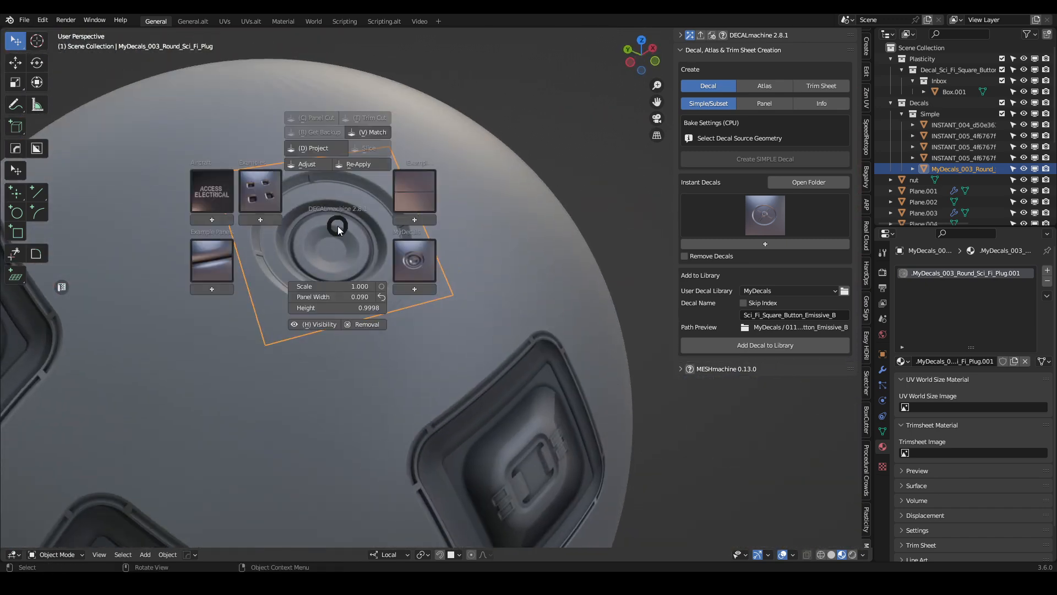
left_click(318, 146)
middle_click_drag(321, 147, 351, 261)
Match the projected plug decal's material to plastic.mid
key("d")
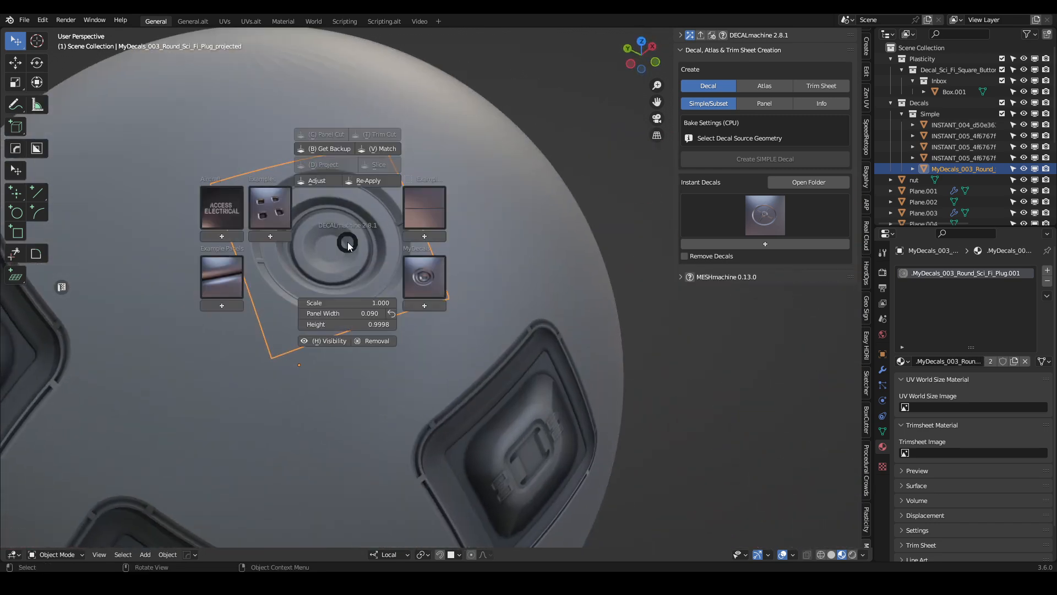
left_click(383, 151)
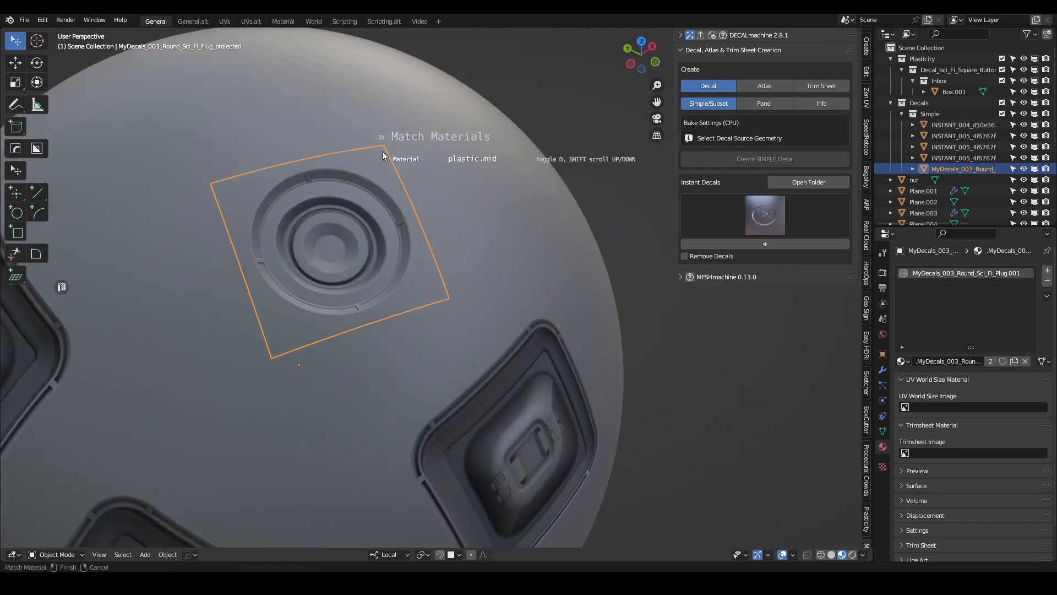
left_click(350, 242)
Examine the round plug and button decals on the sphere from several angles, along with the source meshes beside it
middle_click_drag(350, 242, 446, 285)
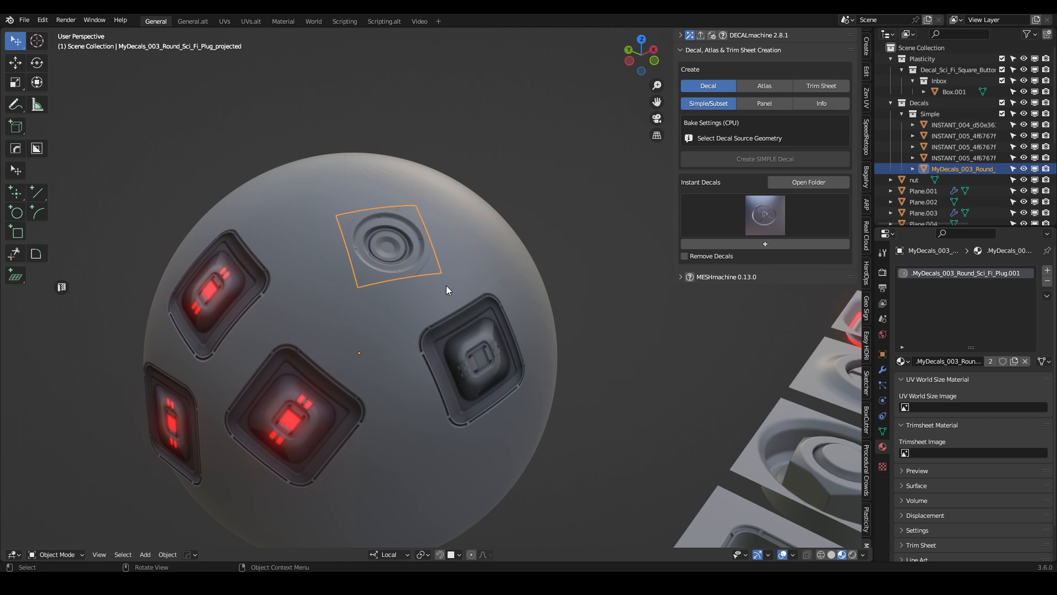
middle_click_drag(414, 409, 411, 322)
scroll(411, 321, "up", 3)
middle_click_drag(325, 302, 481, 282)
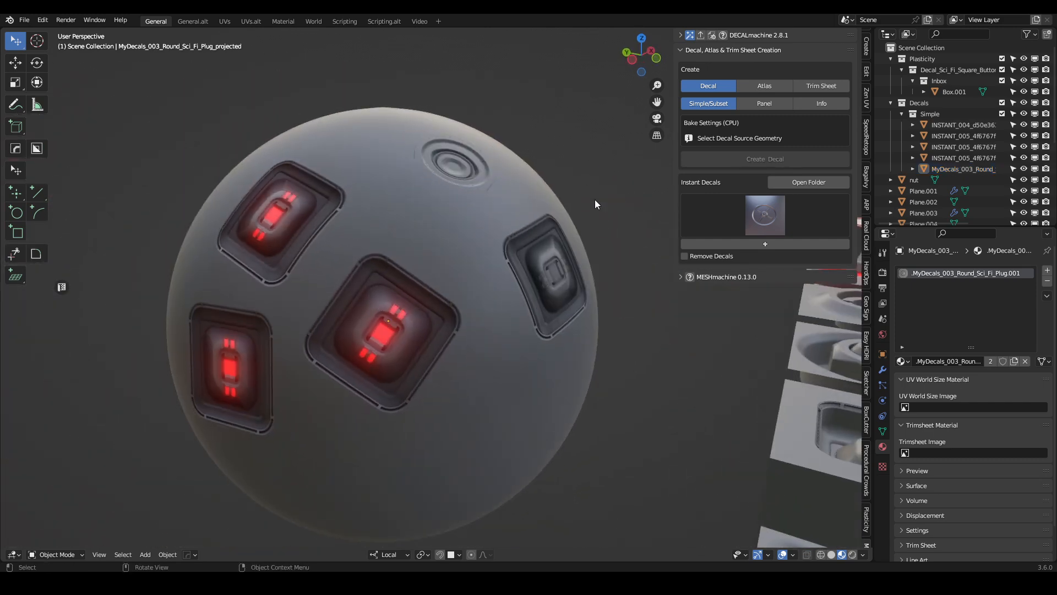
middle_click_drag(587, 186, 554, 212)
left_click(461, 173)
scroll(462, 164, "up", 2)
middle_click_drag(462, 163, 479, 274)
scroll(450, 209, "down", 5)
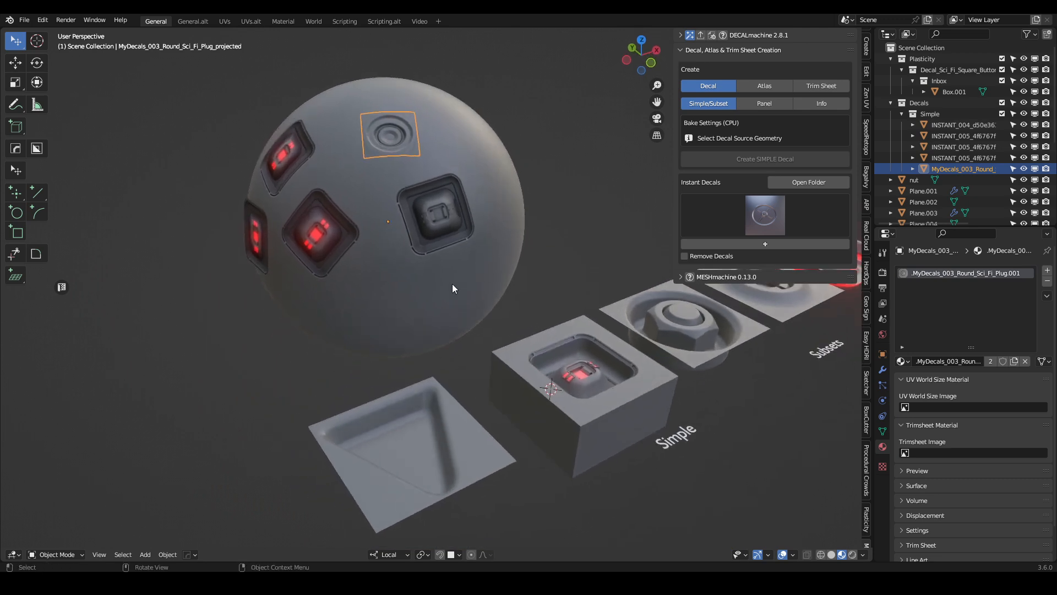
Deselect the plug decal, switch to Plasticity and examine the sci-fi square button model it has open
left_click(548, 274)
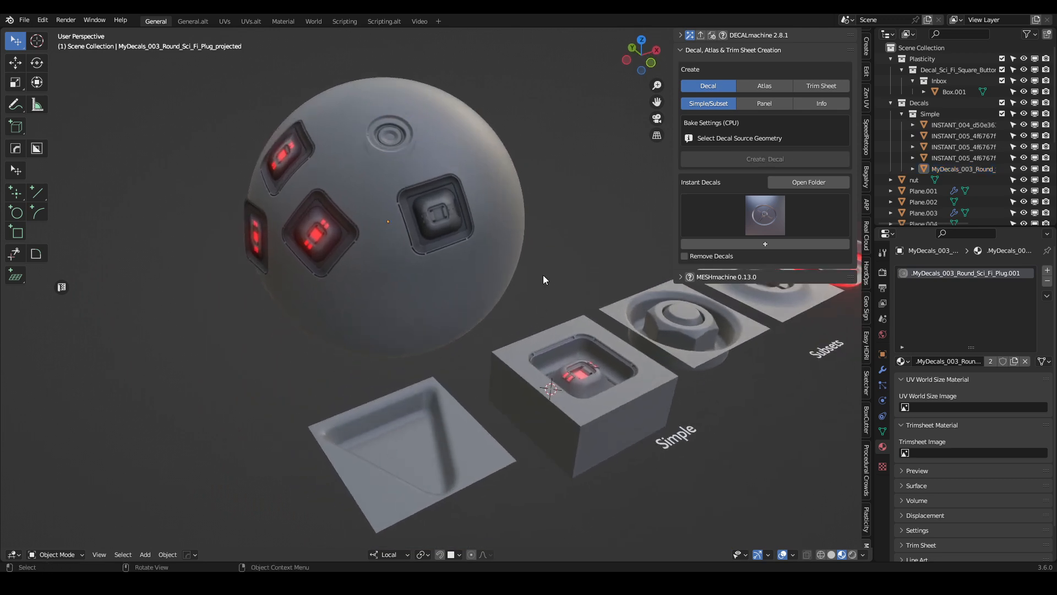
middle_click_drag(548, 275, 497, 362)
left_click(295, 580)
middle_click_drag(422, 312, 444, 283)
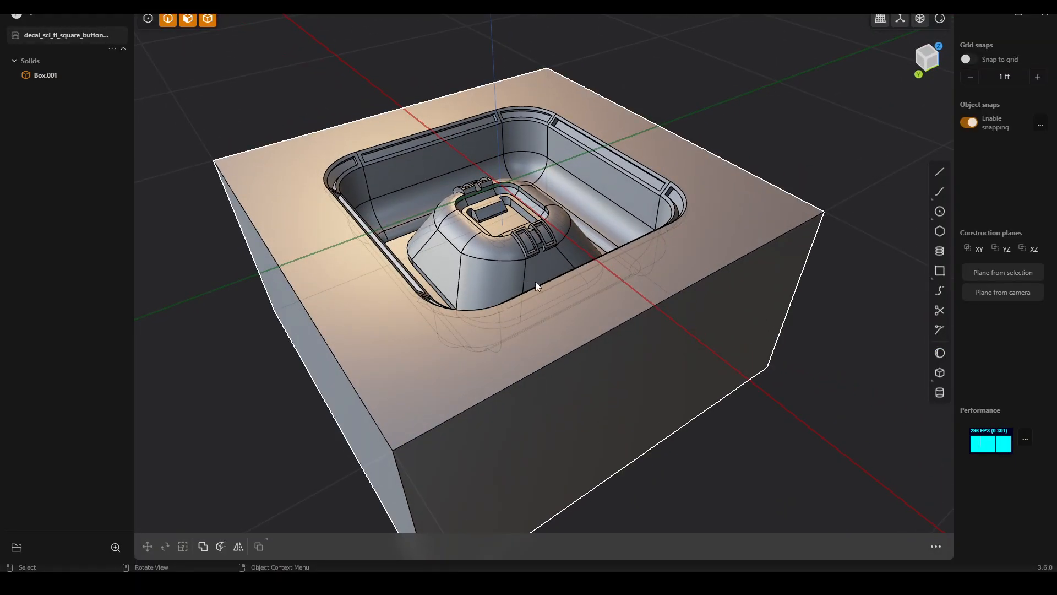
Open decal_circular_0001.plasticity and examine the circular decal model from above
left_click(30, 20)
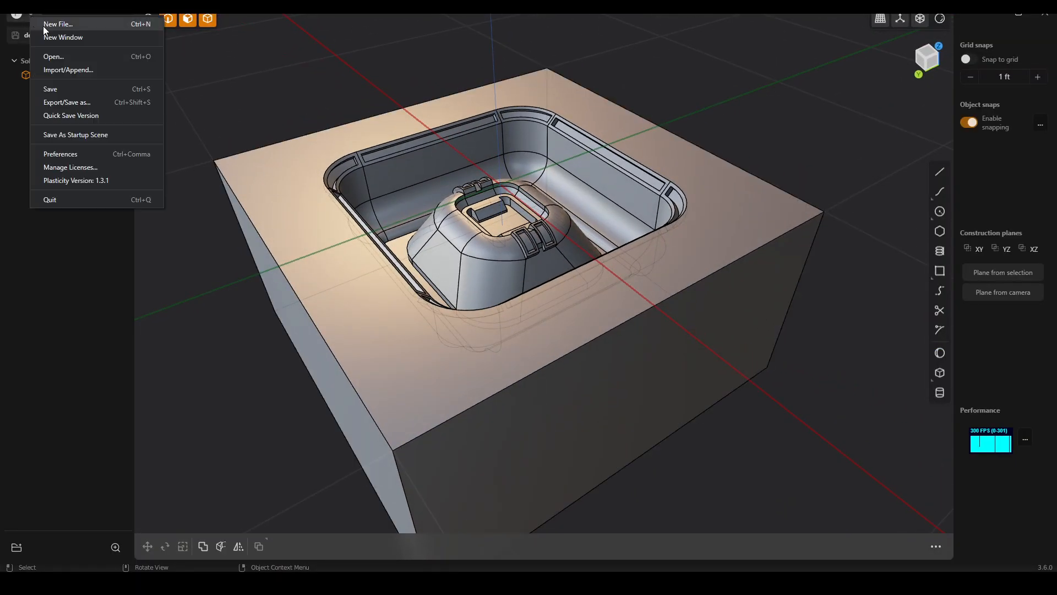
left_click(69, 58)
double_click(331, 177)
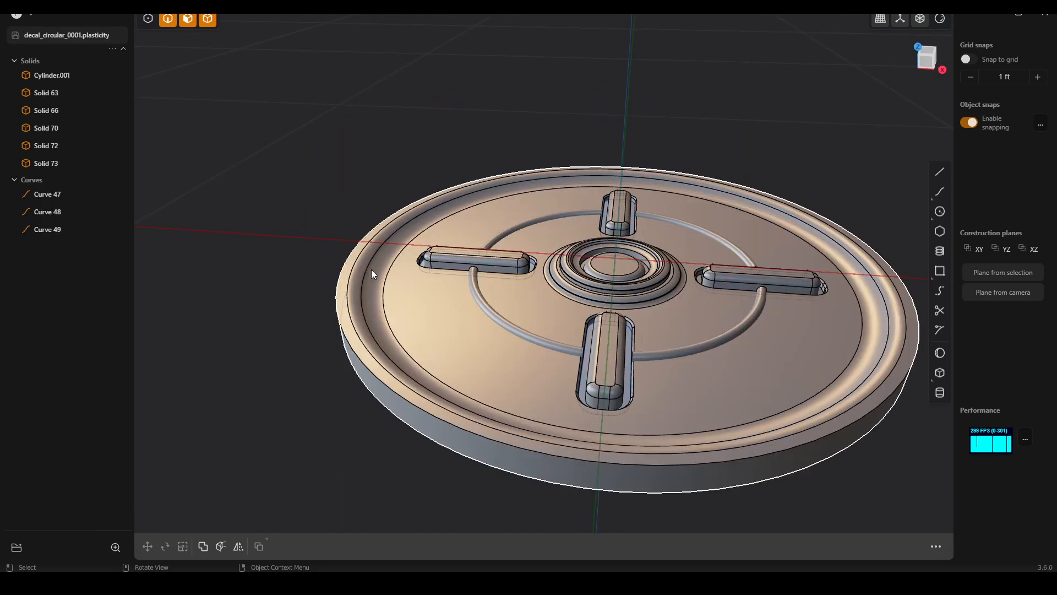
middle_click_drag(369, 269, 437, 319)
middle_click_drag(533, 192, 447, 211)
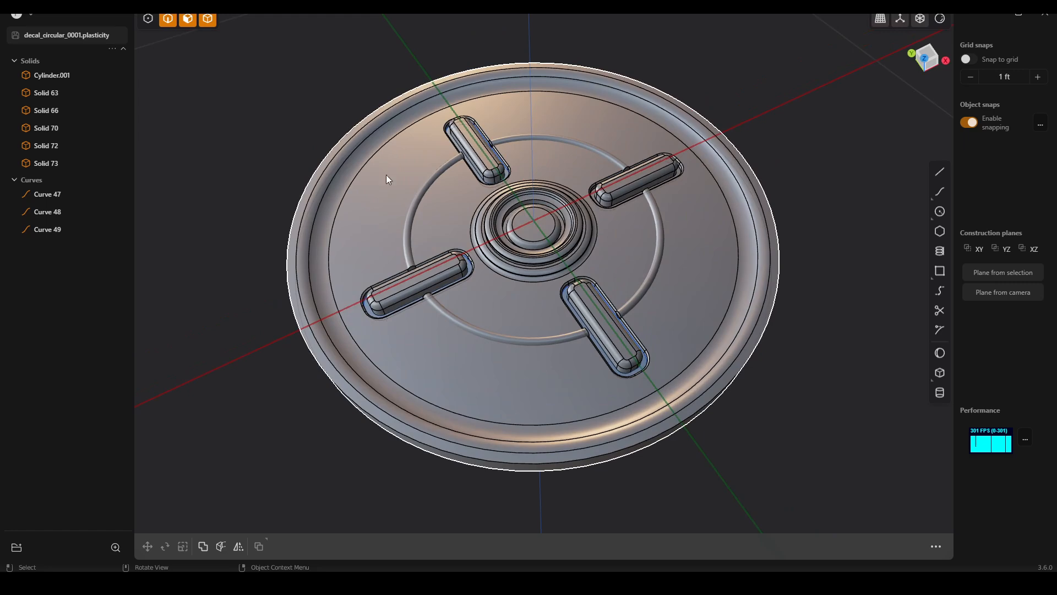
Open the file with the red rectangular recessed panel and examine its detailing up close
left_click(32, 16)
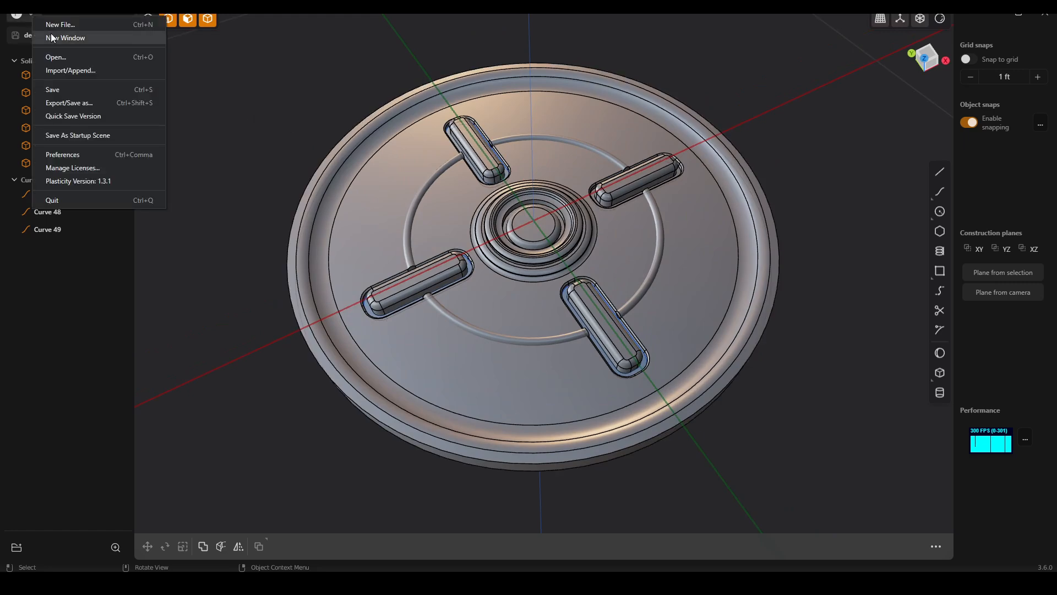
left_click(74, 58)
double_click(341, 189)
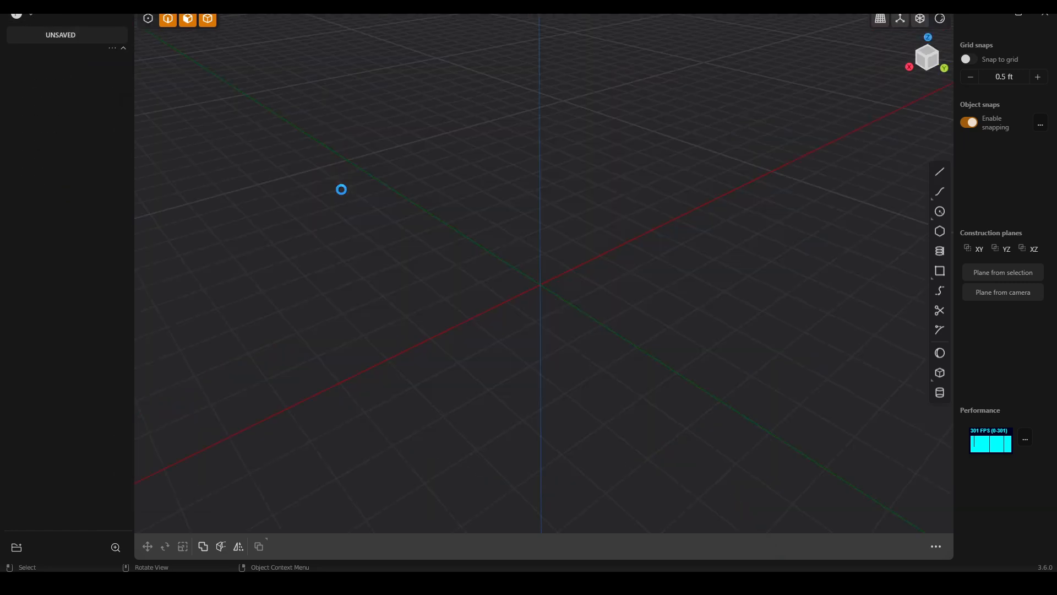
middle_click_drag(478, 308, 502, 307)
scroll(496, 348, "up", 6)
Reopen the sci-fi square button file and view its recess from above
left_click(26, 16)
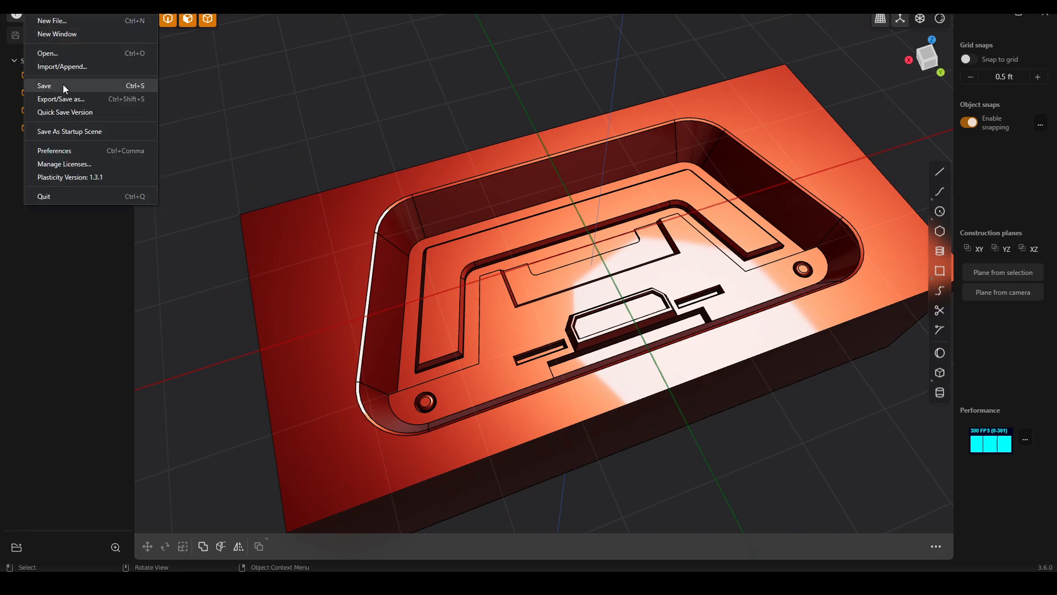
left_click(47, 54)
double_click(321, 201)
middle_click_drag(458, 287, 491, 284)
Sketch a narrow rectangle on the block's top face beside the recess and extrude it into the block as a separate body
left_click(940, 271)
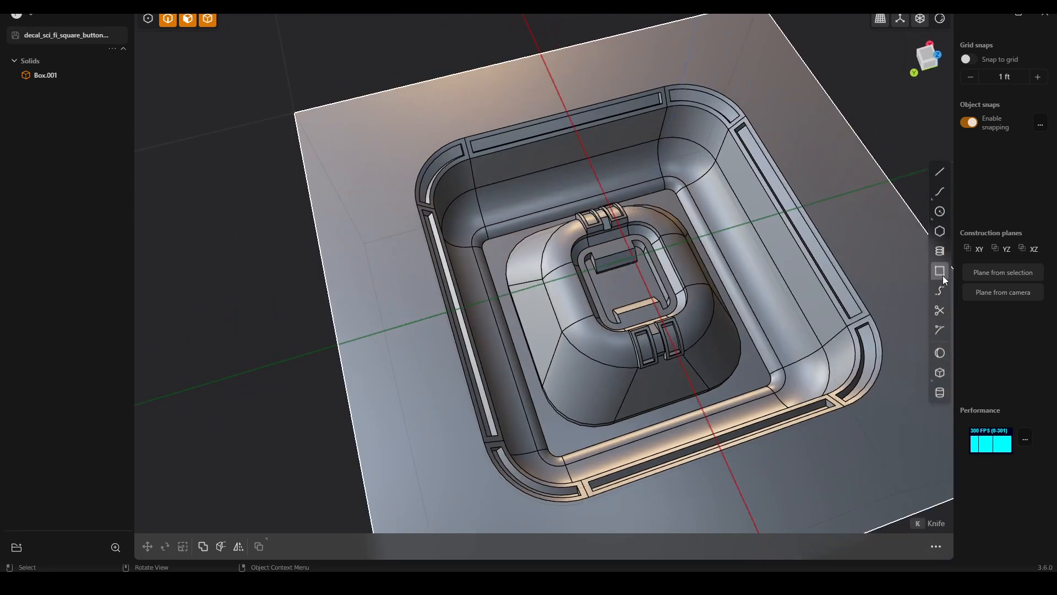
middle_click_drag(365, 257, 348, 233)
left_click(344, 229)
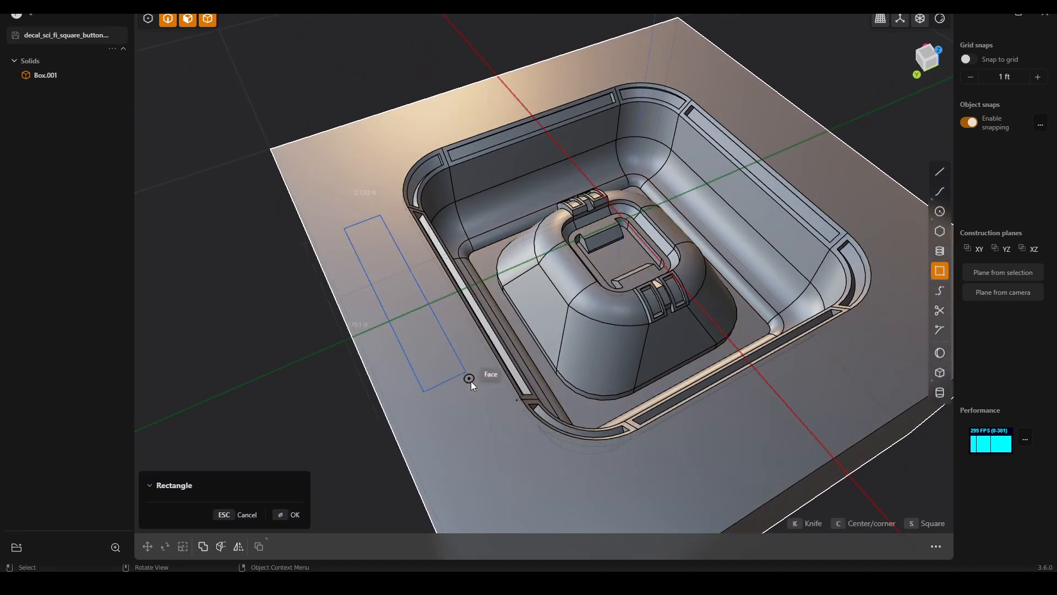
left_click(485, 400)
key("e")
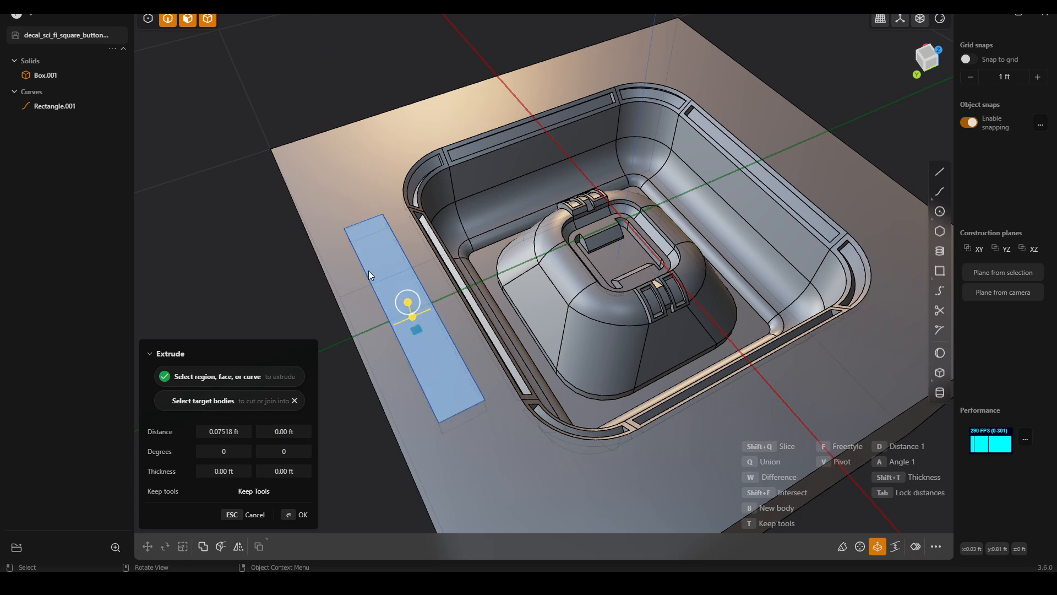
left_click(349, 292)
middle_click_drag(350, 292, 536, 381)
left_click(536, 381)
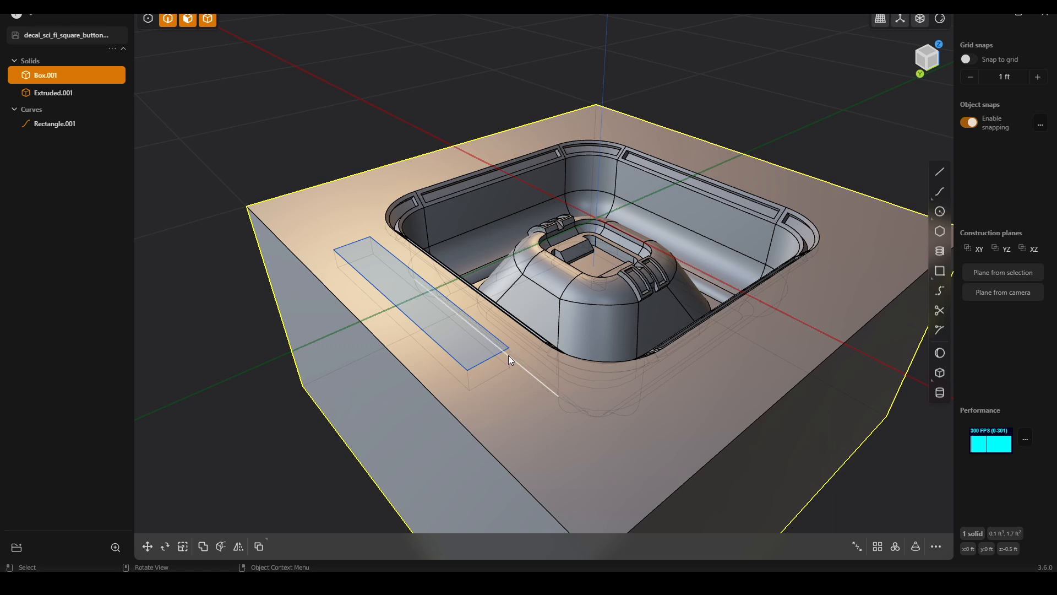
left_click(485, 373)
key("o")
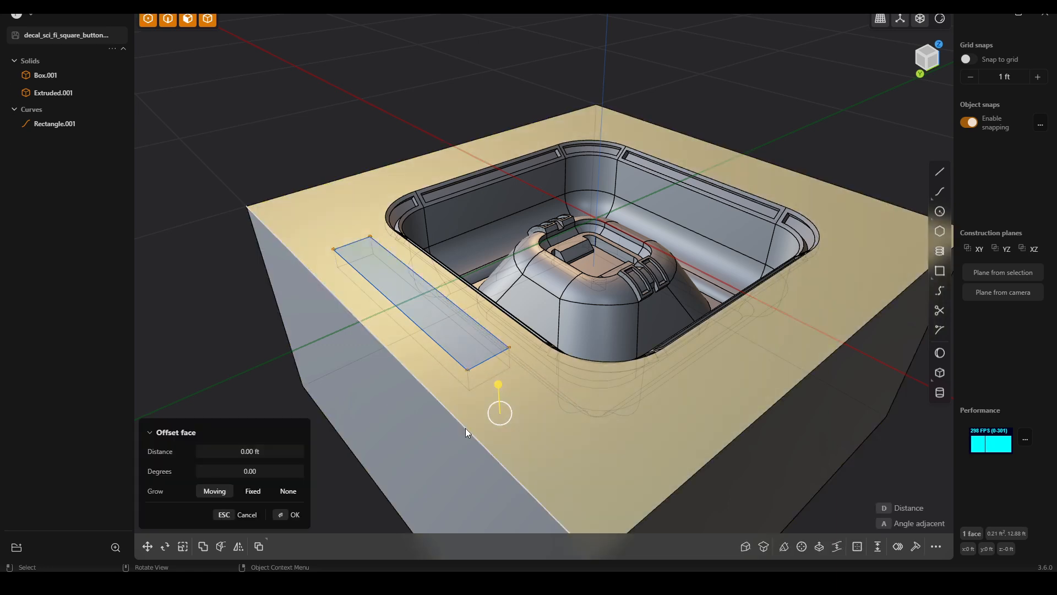
left_click(466, 426)
left_click(228, 233)
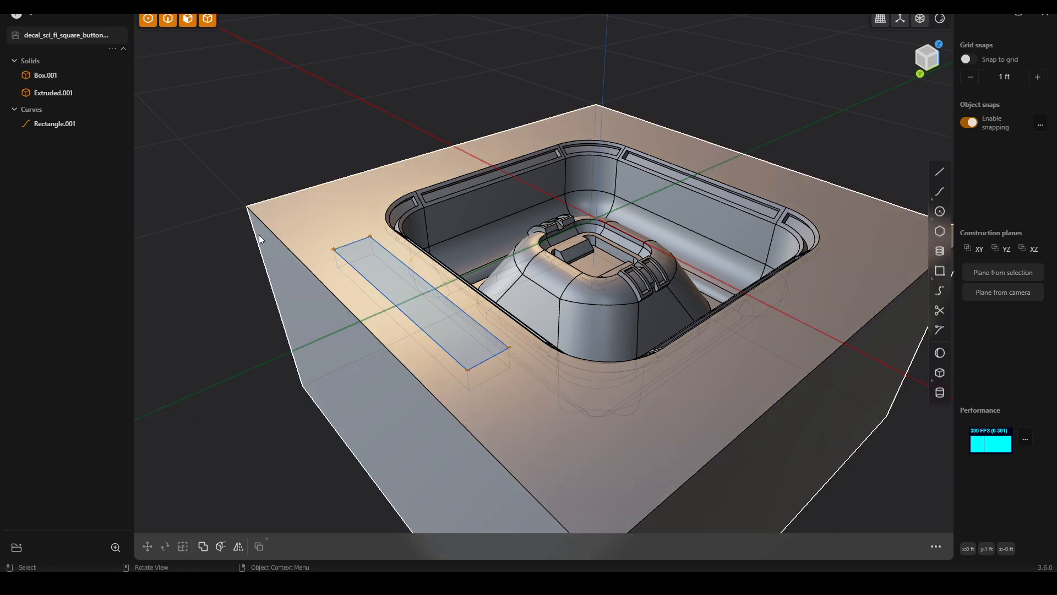
left_click(259, 235)
left_click(468, 383, "shift")
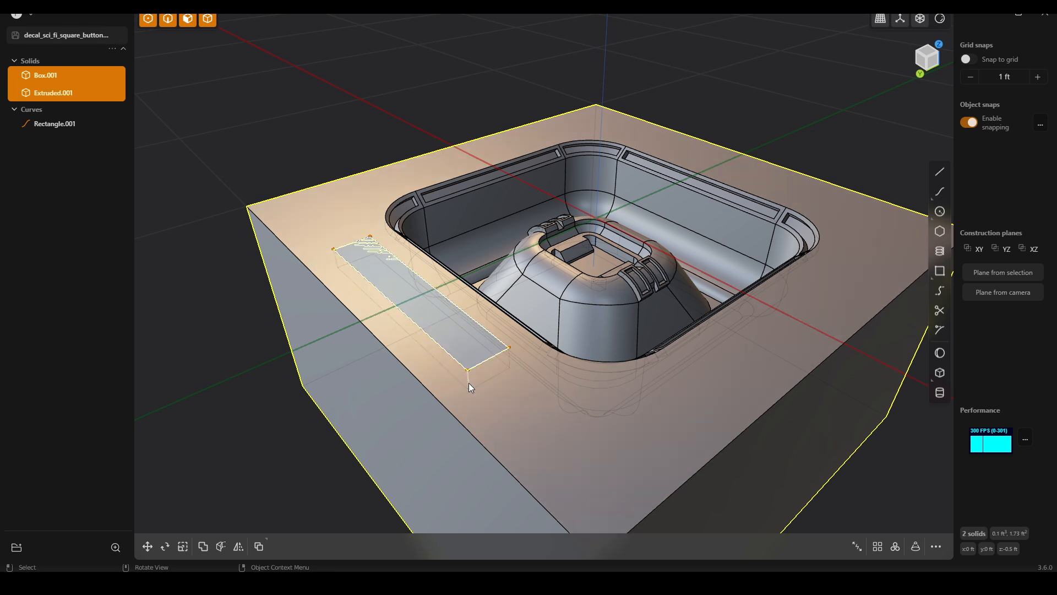
left_click(468, 382)
key("f")
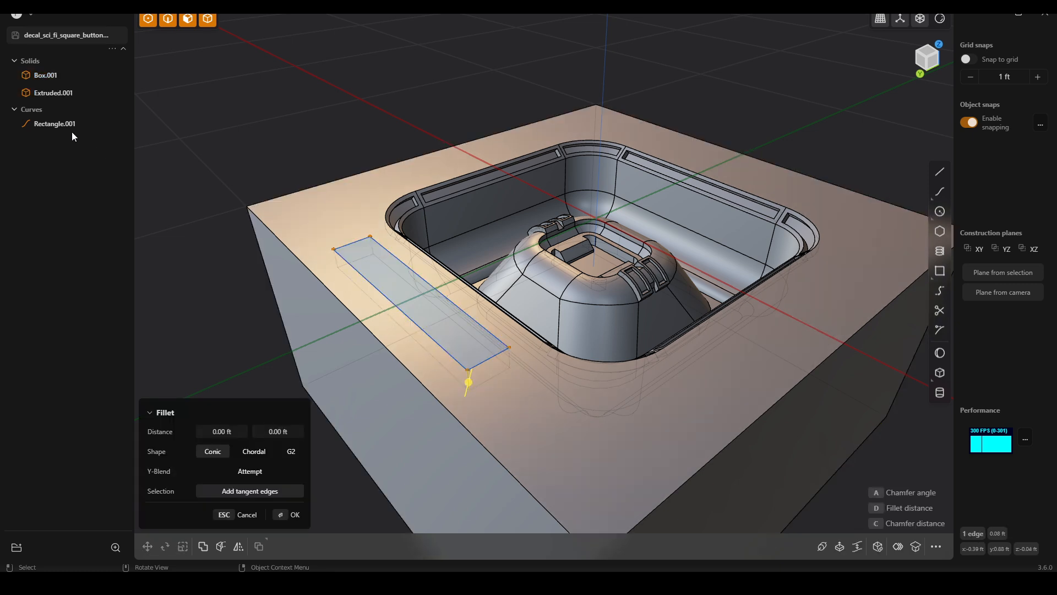
Hide the Rectangle.001 curve and subtract the extruded bar from the block with a Boolean difference, cutting a slot
left_click(87, 123)
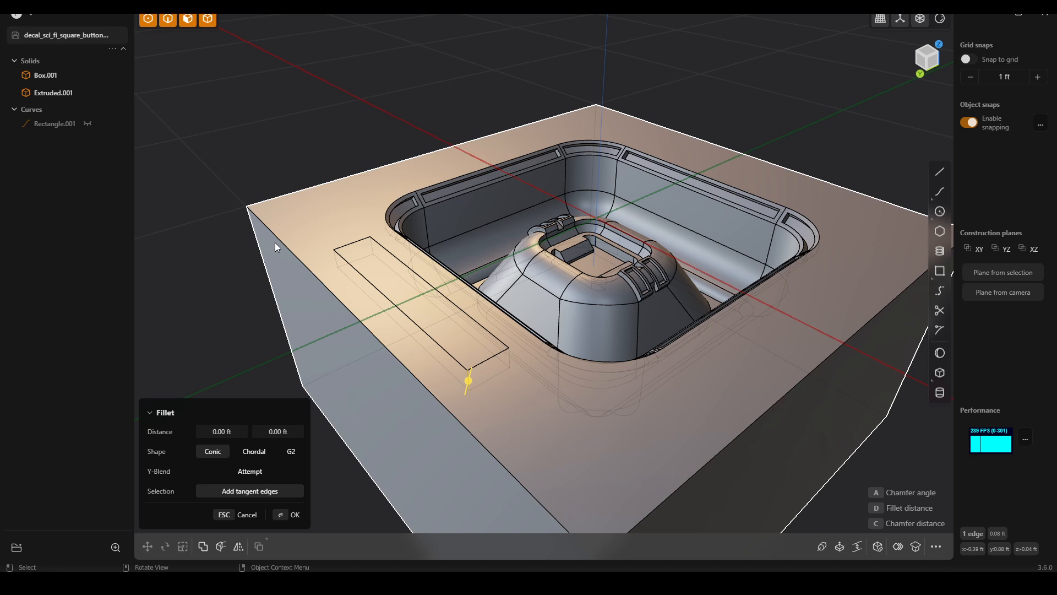
left_click(275, 243)
left_click(340, 267, "shift")
key("shift+d")
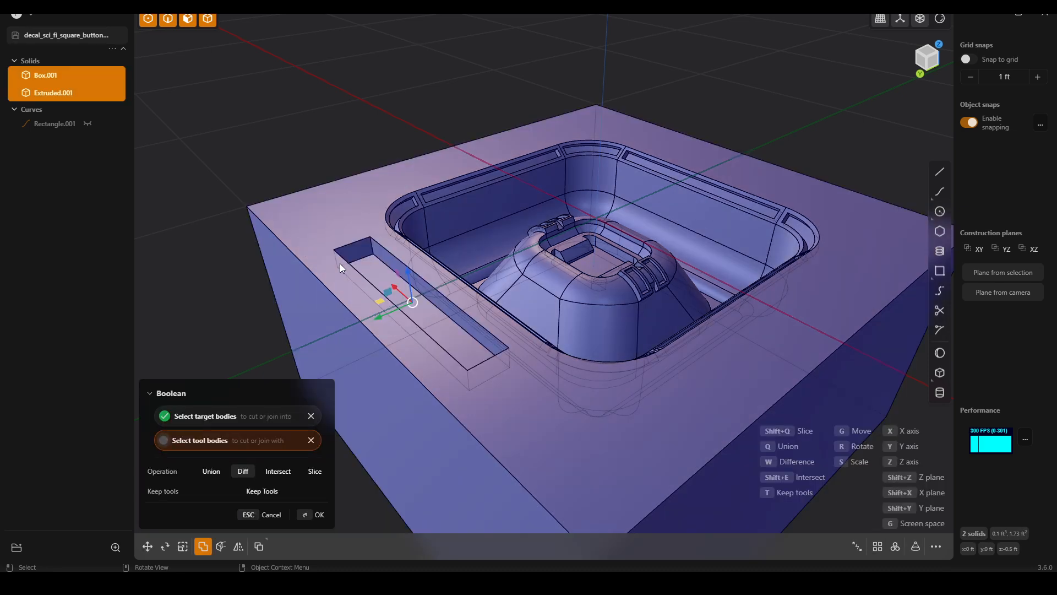
key("KP_7")
middle_click_drag(482, 229, 546, 290)
key("Return")
Fillet the long upper edge of the slot nearest the recess by about 0.04 ft
scroll(516, 301, "up", 2)
left_click(512, 328)
key("f")
mouse_move(490, 332)
left_mouse_down()
mouse_move(470, 339)
mouse_move(482, 340)
left_mouse_up()
middle_click_drag(482, 339, 498, 353)
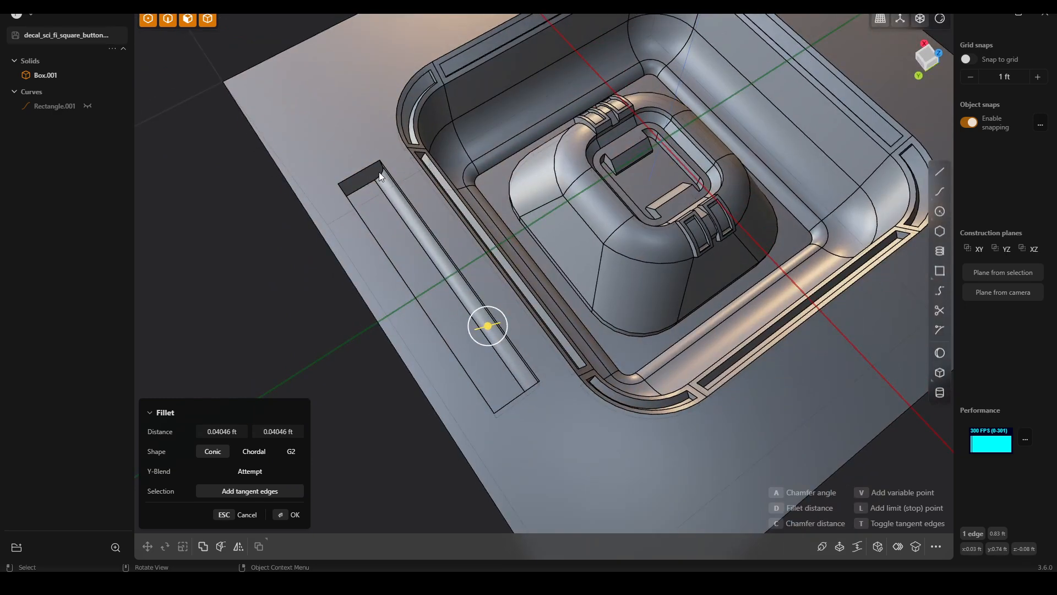
middle_click_drag(453, 254, 485, 216)
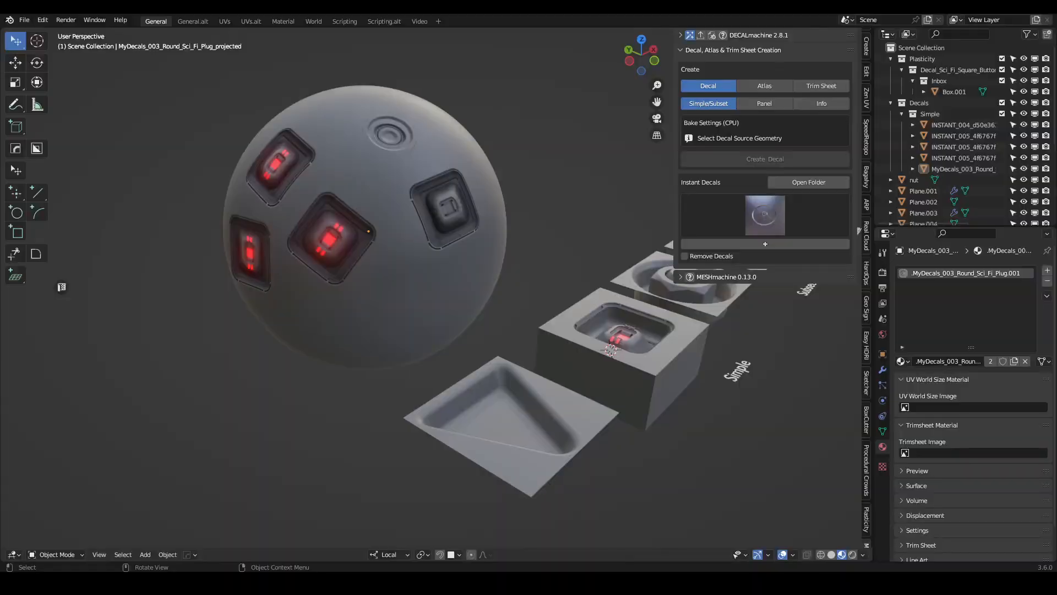
Switch to Blender, select the square button source mesh Box.001 and examine it from directly above
middle_click_drag(446, 287, 595, 373)
scroll(607, 383, "down", 5)
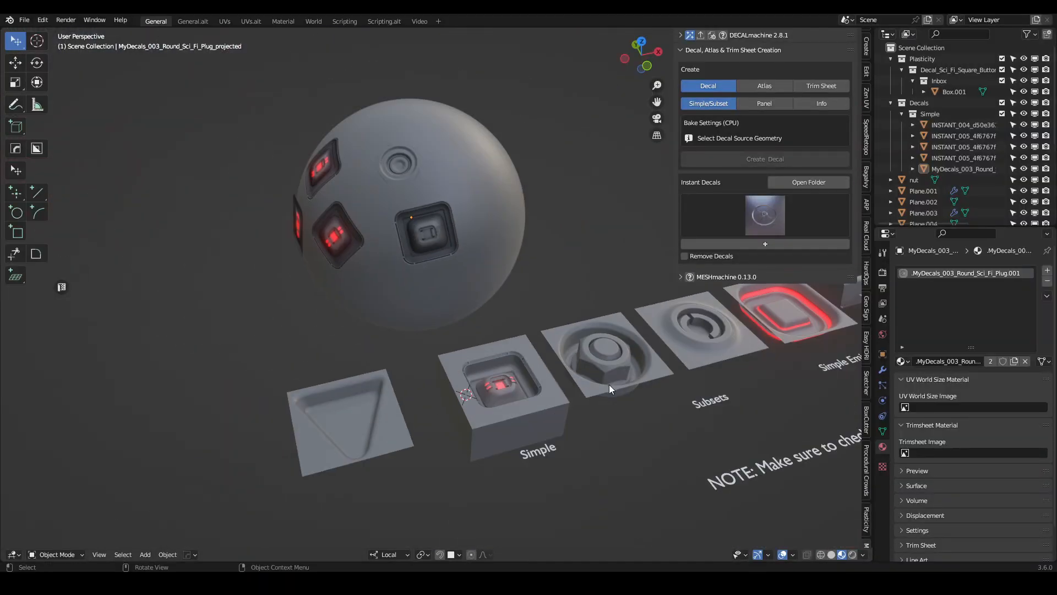
left_click(525, 364)
middle_click_drag(524, 366, 531, 401)
scroll(533, 403, "up", 7)
middle_click_drag(660, 485, 523, 251, "shift")
scroll(545, 308, "up", 4)
middle_click_drag(583, 405, 480, 301, "shift")
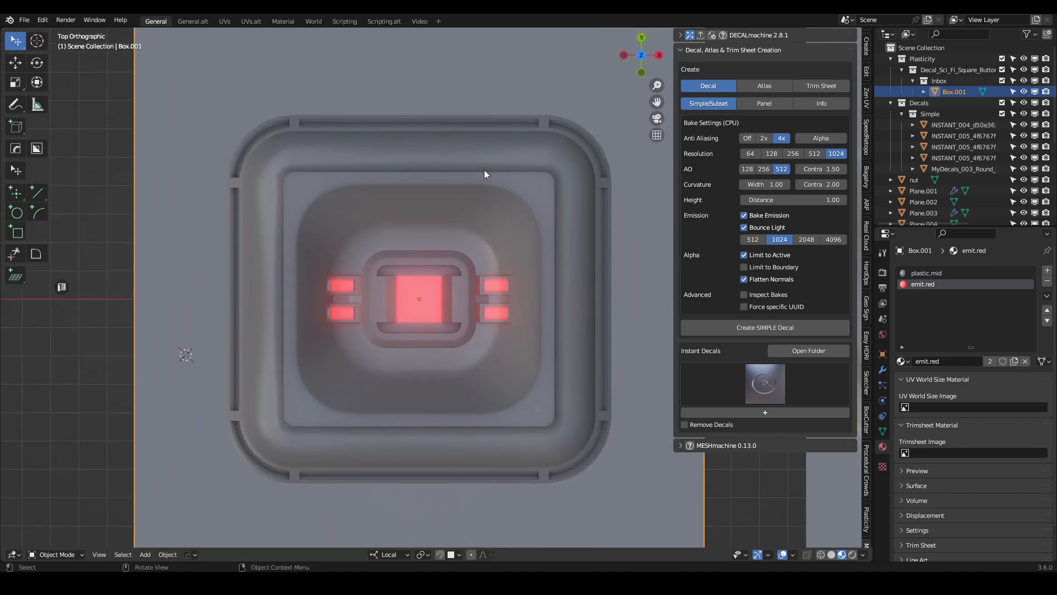
middle_click_drag(440, 291, 508, 234)
scroll(508, 234, "down", 8)
Select the central red emissive button decal on the sphere and toggle Mute Parallax with the Adjust Decal tool
middle_click_drag(392, 184, 435, 232)
scroll(433, 278, "up", 6)
left_click(332, 255)
middle_click_drag(331, 257, 392, 254)
scroll(386, 256, "up", 2)
middle_click_drag(145, 225, 314, 238)
middle_click_drag(202, 380, 444, 331)
key("d")
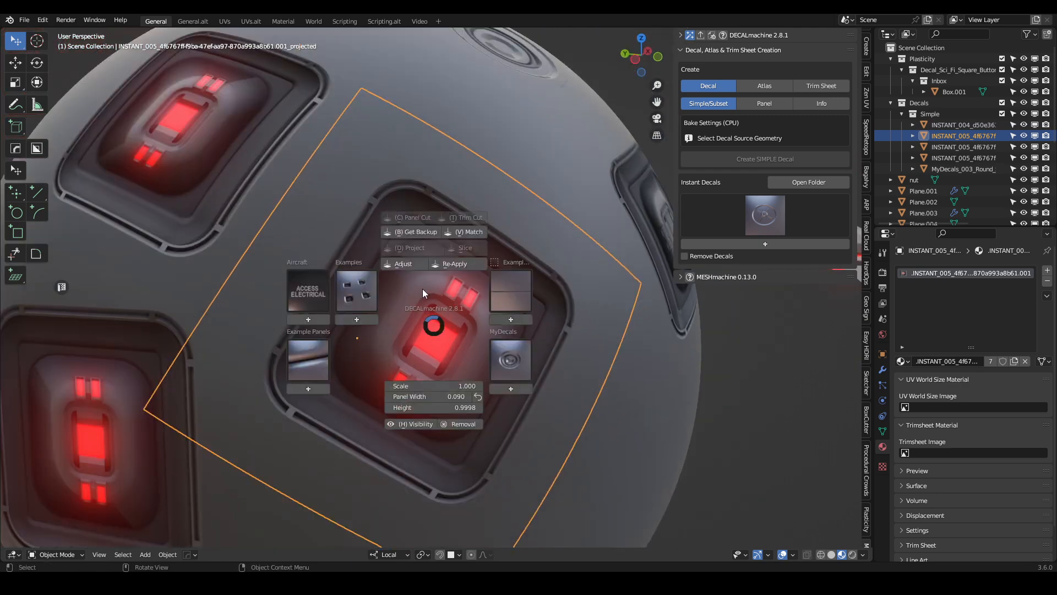
left_click(400, 264)
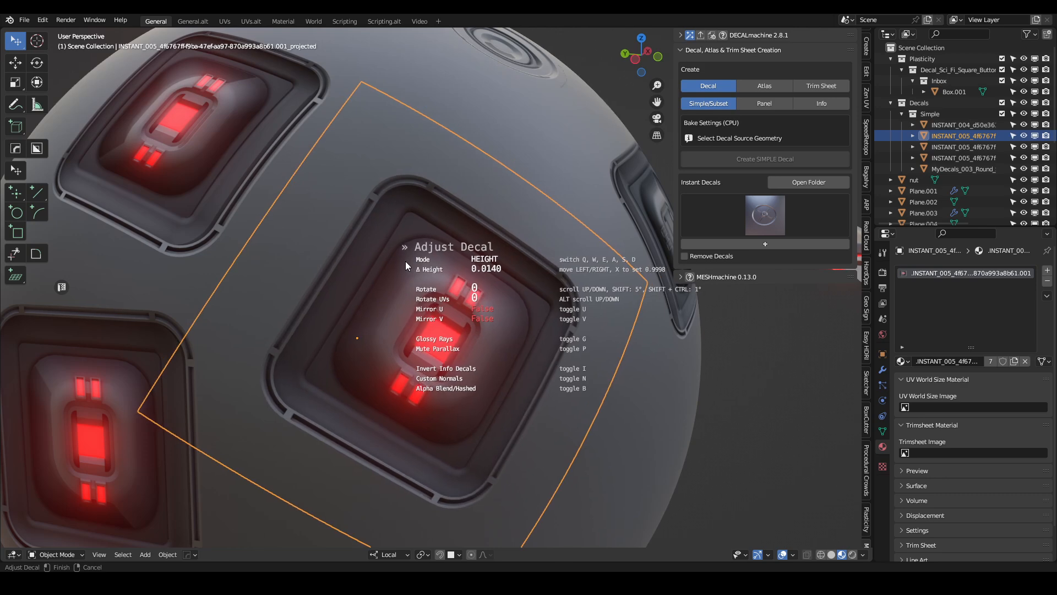
key("p")
left_click(398, 269)
Examine the depth effect of the red button decals on the sphere from several distances and angles
mouse_move(493, 371)
middle_mouse_down()
mouse_move(464, 382)
mouse_move(468, 362)
mouse_move(472, 371)
mouse_move(483, 364)
mouse_move(460, 344)
mouse_move(476, 334)
mouse_move(486, 236)
mouse_move(485, 347)
mouse_move(450, 350)
mouse_move(454, 340)
mouse_move(485, 334)
mouse_move(385, 318)
mouse_move(390, 331)
mouse_move(482, 355)
middle_mouse_up()
scroll(465, 382, "down", 4)
scroll(475, 331, "up", 5)
scroll(467, 357, "down", 5)
scroll(454, 351, "down", 5)
scroll(449, 314, "up", 5)
scroll(448, 314, "down", 5)
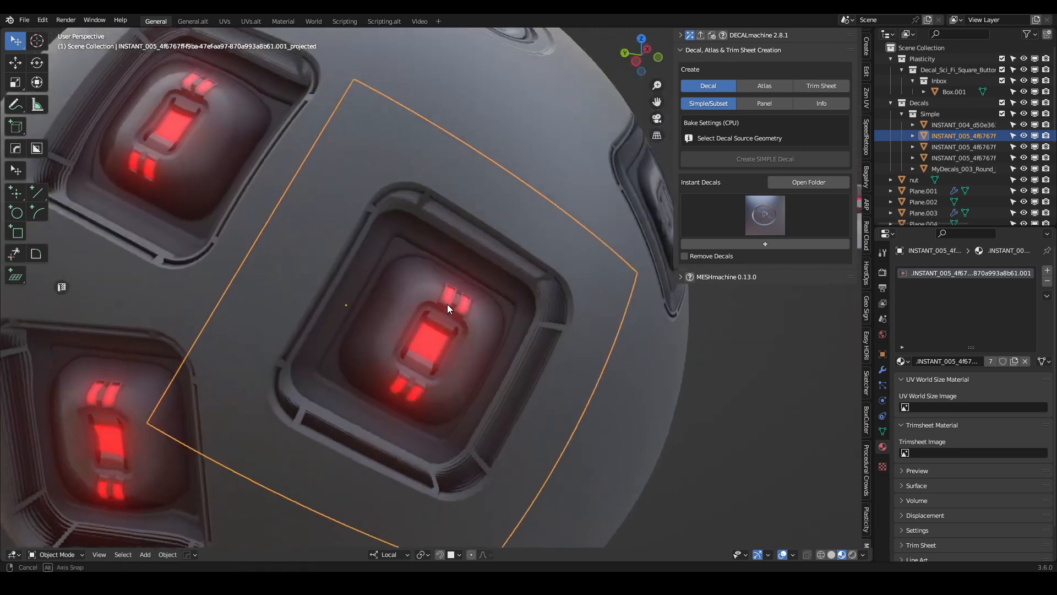
middle_click_drag(457, 298, 426, 334)
middle_click_drag(610, 315, 423, 309, "shift")
Deselect the button decal, switch to Plasticity and start a new file, clearing the current scene
left_click(523, 194)
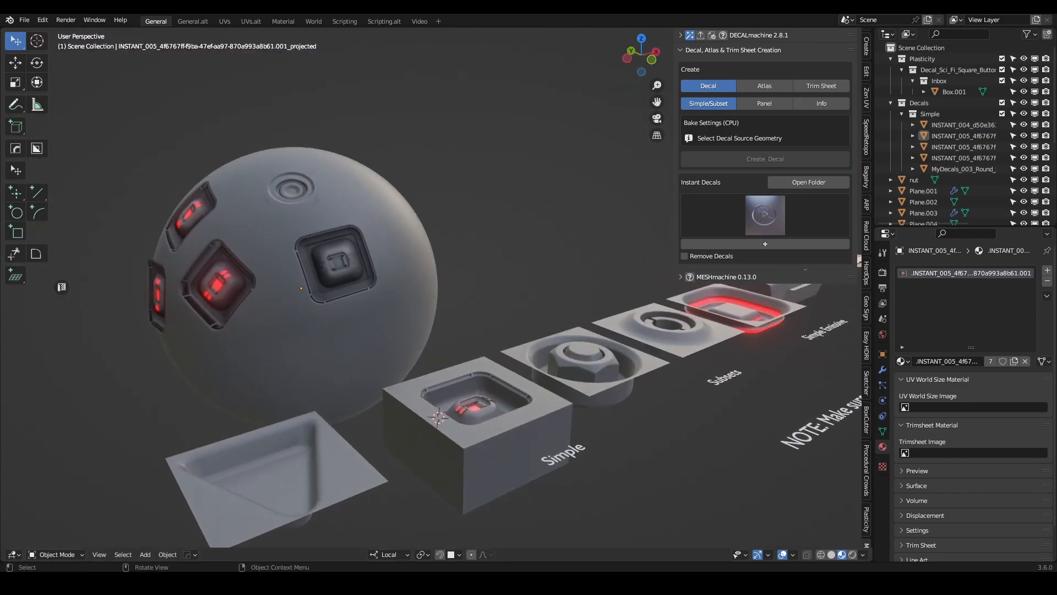
left_click(357, 581)
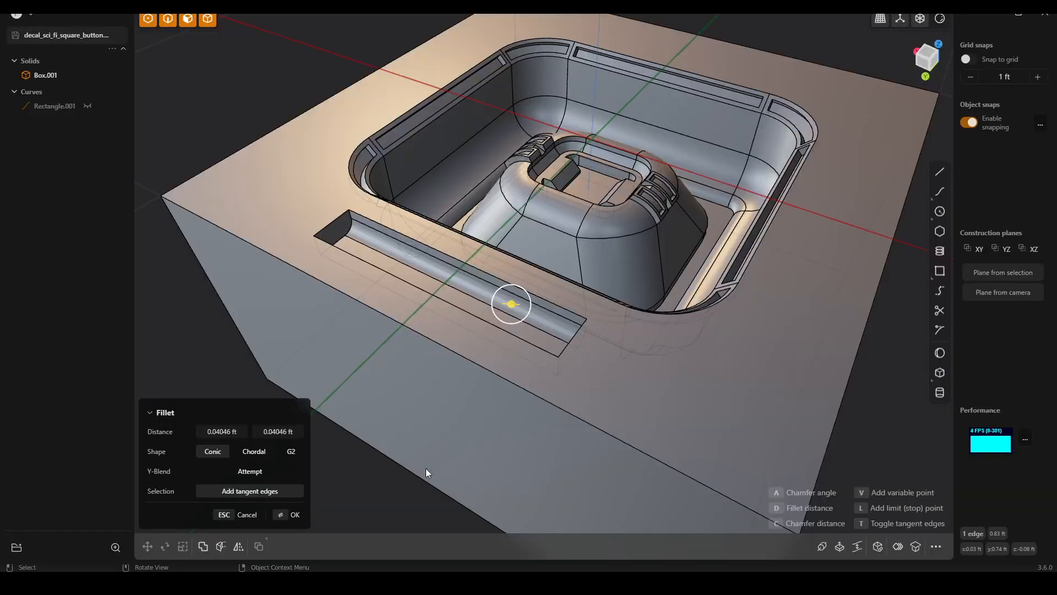
scroll(502, 356, "down", 4)
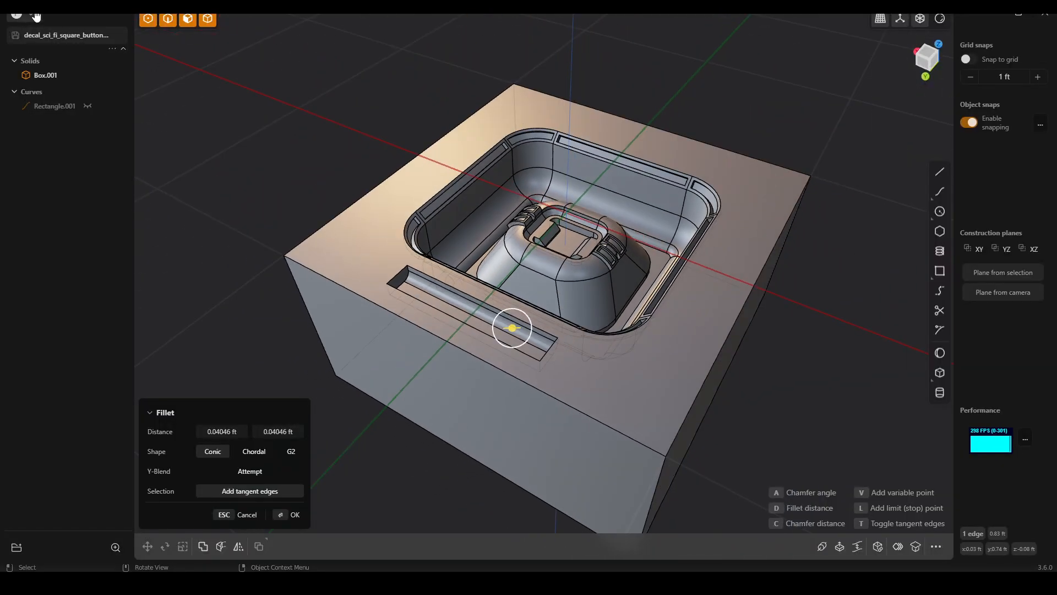
left_click(35, 17)
left_click(63, 21)
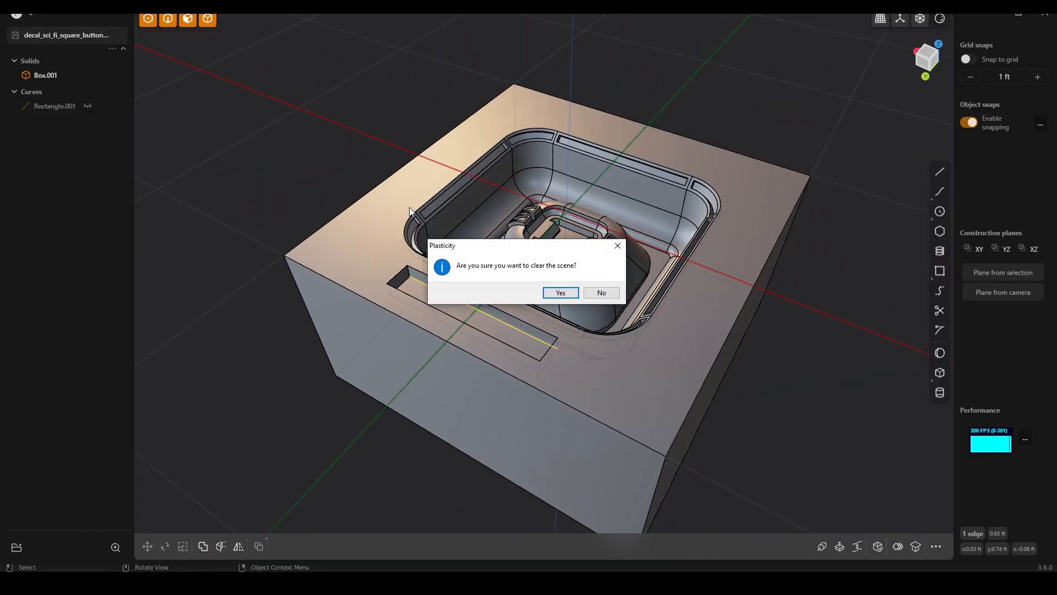
left_click(561, 293)
scroll(575, 275, "up", 3)
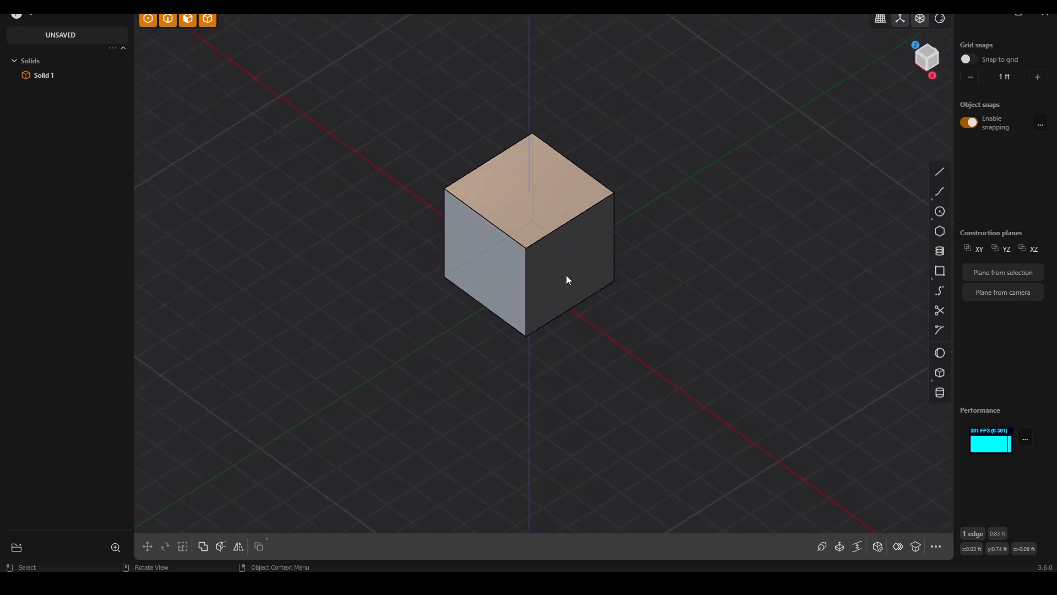
Scale the default cube by about 2.44 in X and Y, keeping Z at 1.00
left_click(634, 229)
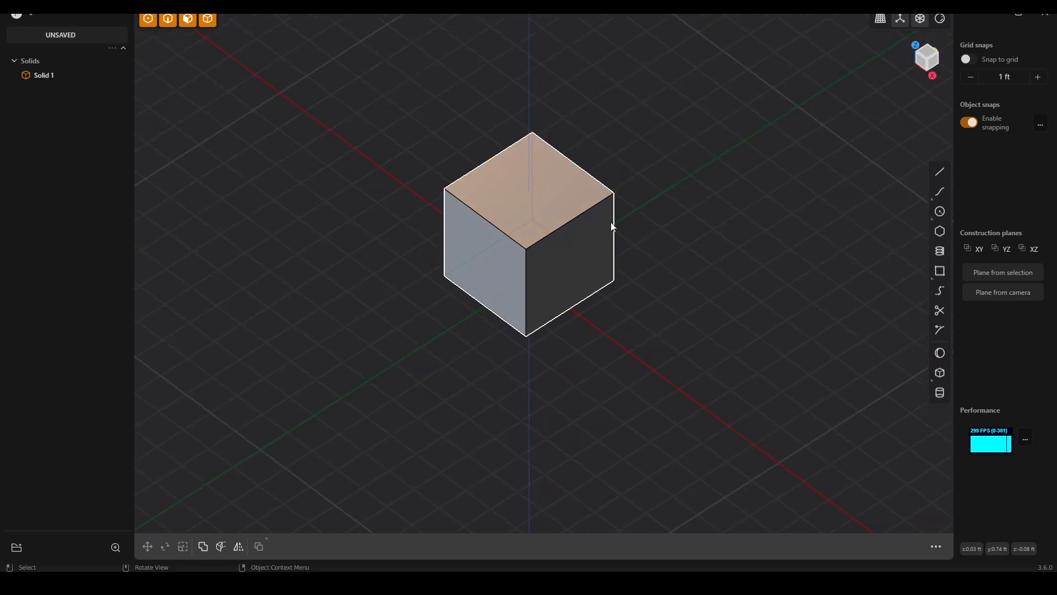
left_click(610, 223)
key("s")
left_click_drag(577, 242, 615, 231)
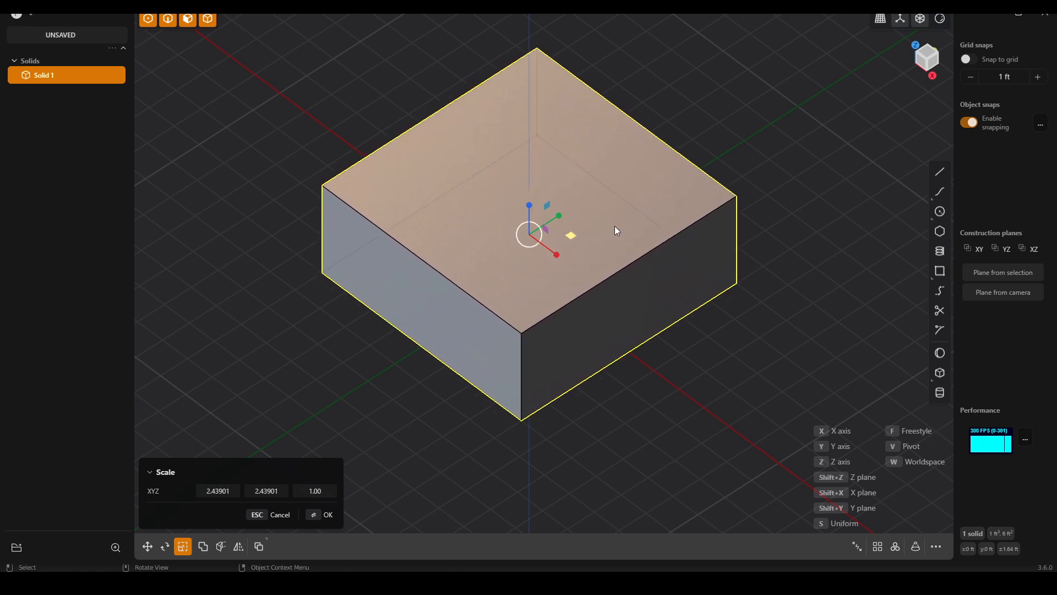
key("Return")
middle_click_drag(662, 287, 556, 258)
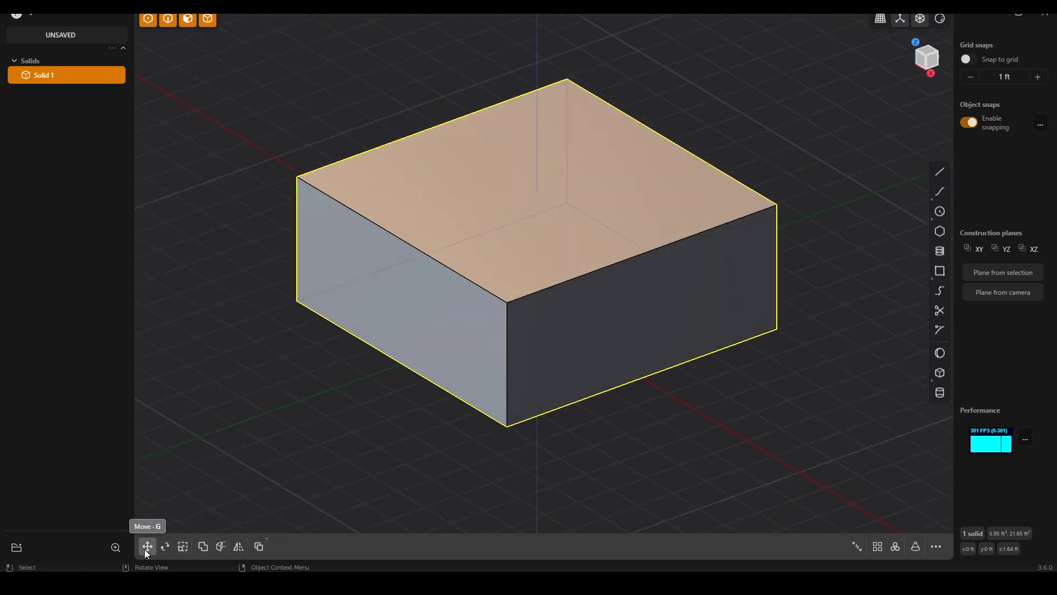
Switch the viewport from orthographic to perspective projection
middle_click_drag(583, 242, 627, 295)
scroll(604, 283, "up", 2)
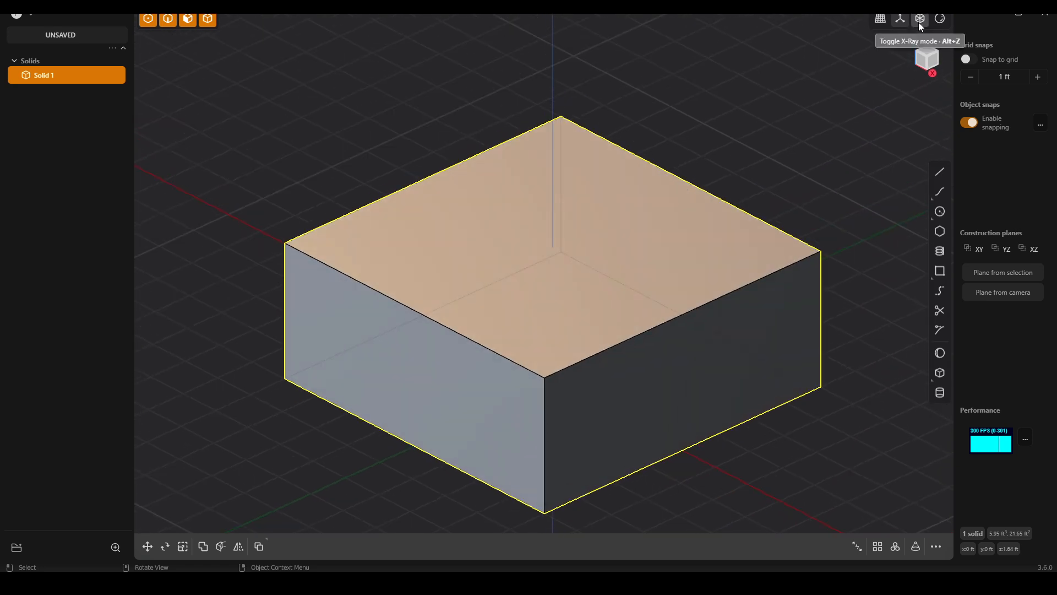
left_click(879, 20)
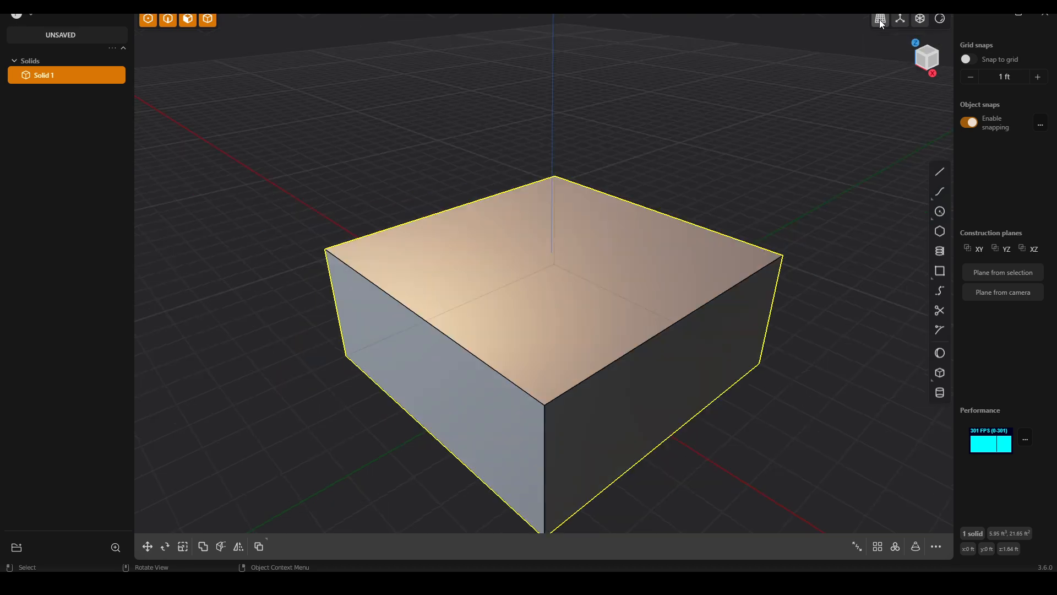
Select the block's top face, switch to Blender and select the recessed red button model
middle_click_drag(659, 257, 577, 285)
left_click(577, 284)
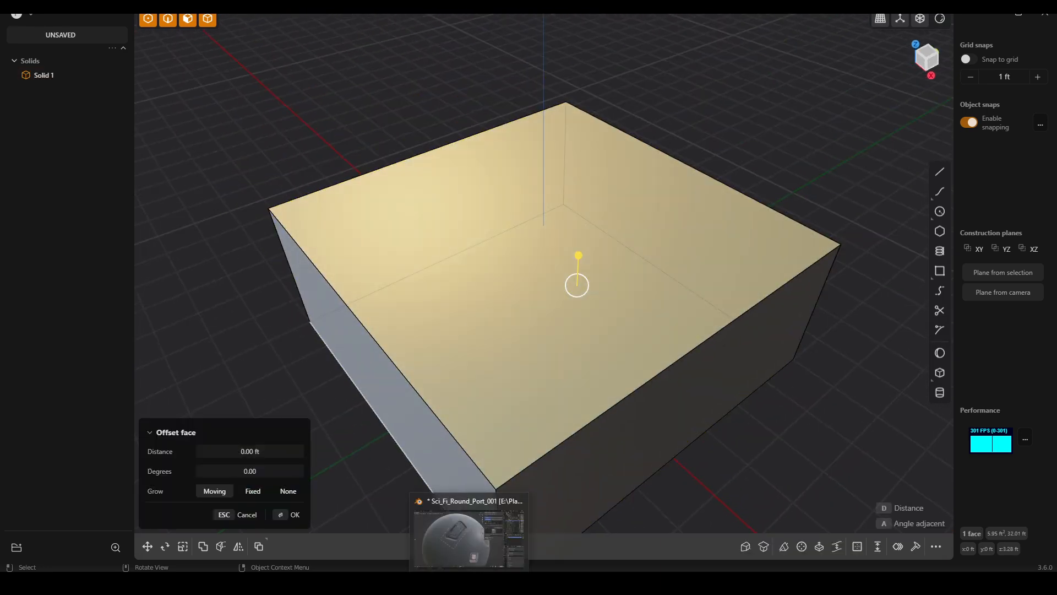
left_click(484, 582)
scroll(523, 424, "up", 5)
scroll(508, 401, "down", 1)
mouse_move(595, 482)
middle_mouse_down()
mouse_move(587, 492)
mouse_move(596, 487)
middle_mouse_up()
right_click(596, 485)
scroll(453, 341, "down", 2)
middle_click_drag(507, 427, 491, 313, "shift")
left_click(491, 315)
Examine the recess and the glowing red button of the source model up close and from several angles
scroll(508, 372, "up", 3)
scroll(506, 369, "down", 2)
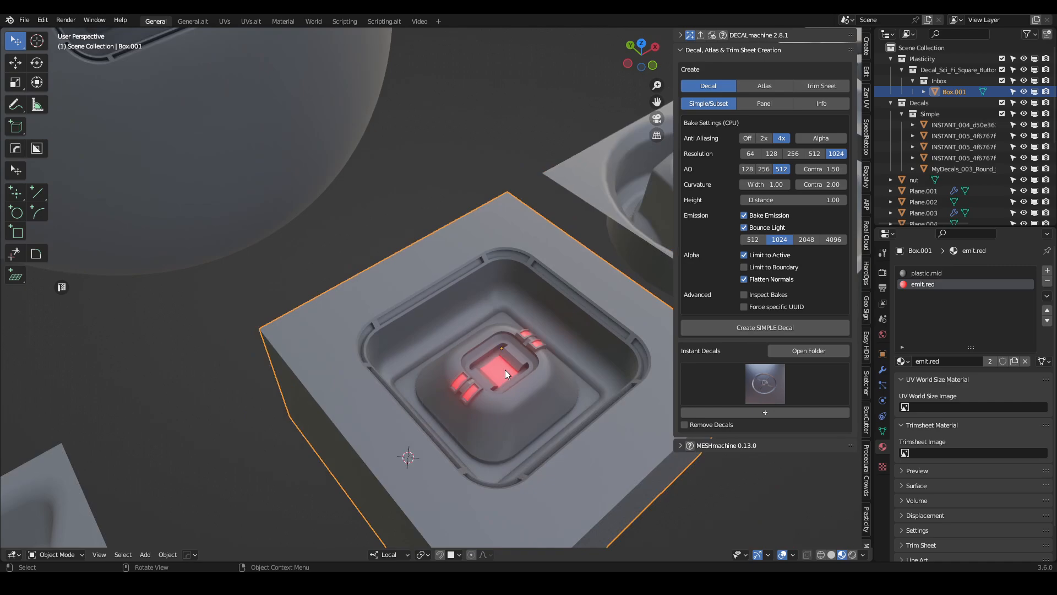
key("Tab")
middle_click_drag(541, 400, 441, 358)
scroll(531, 395, "up", 6)
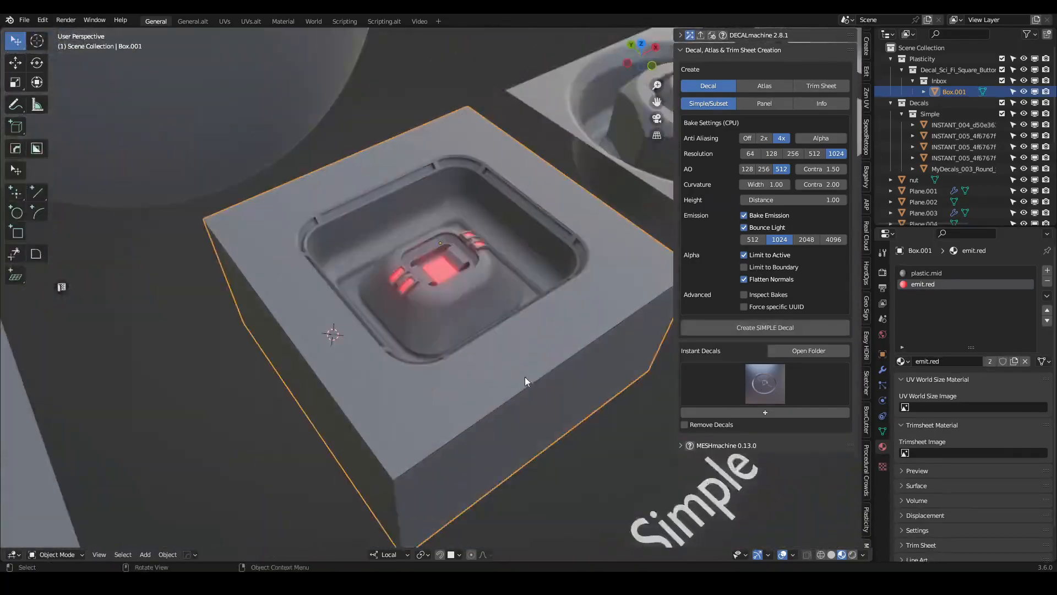
middle_click_drag(524, 376, 498, 333)
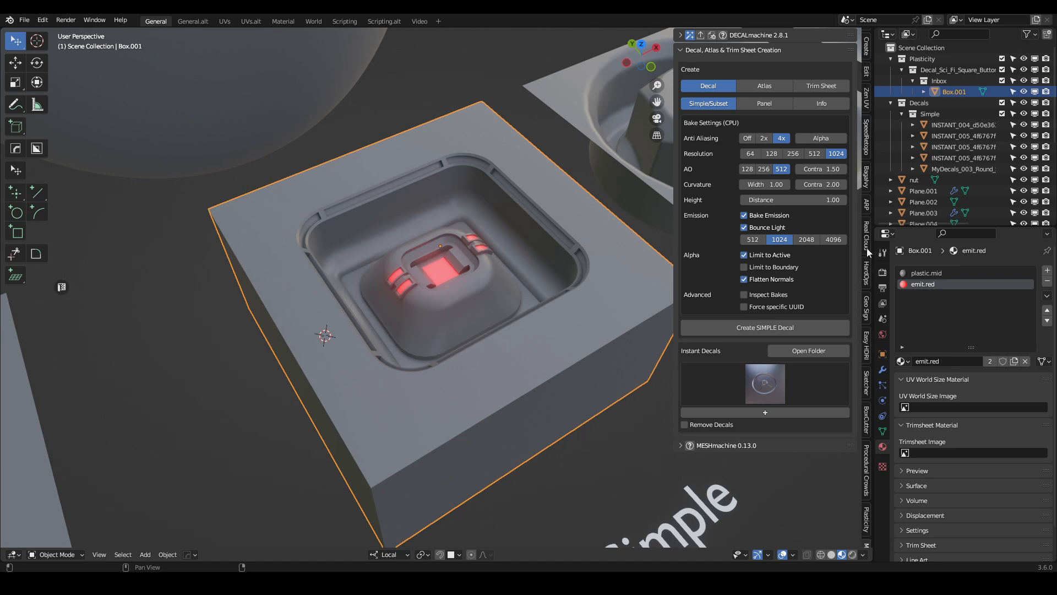
Switch to the Blender window with the decal sphere and display the Plasticity connection settings
left_click(394, 536)
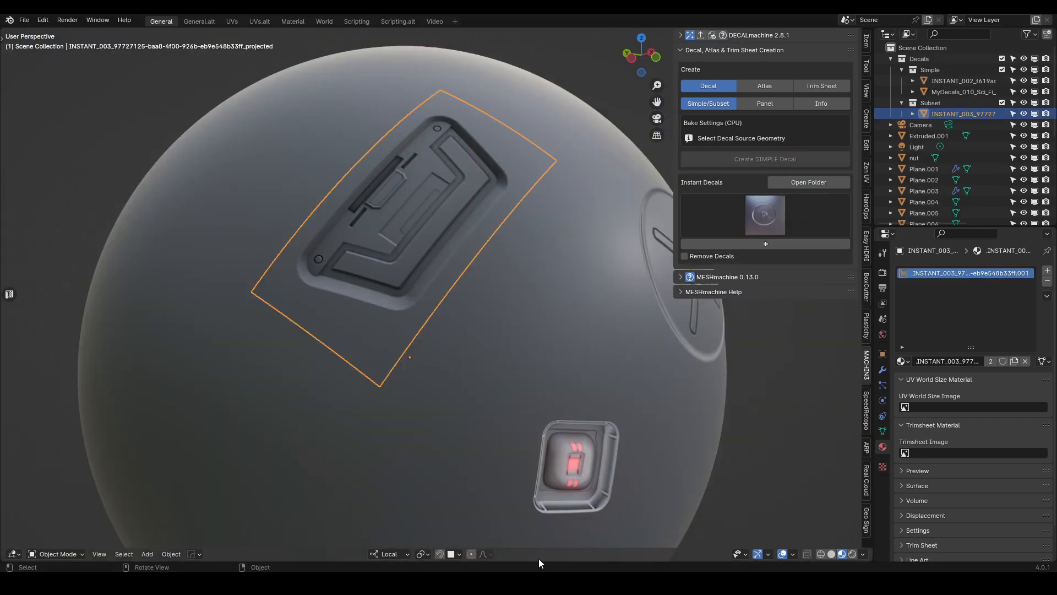
middle_click_drag(429, 338, 432, 338)
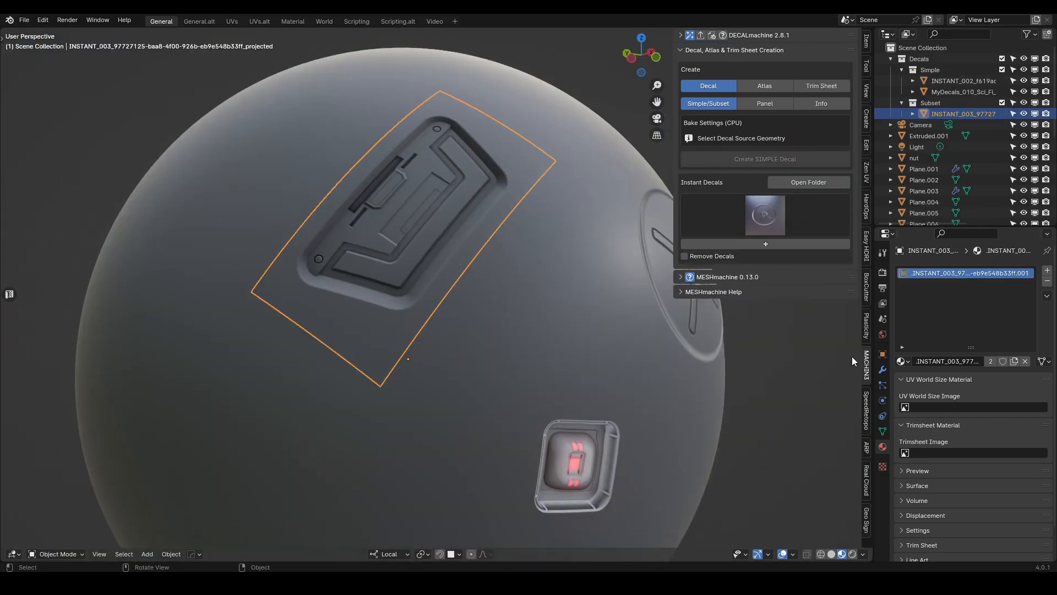
left_click(866, 327)
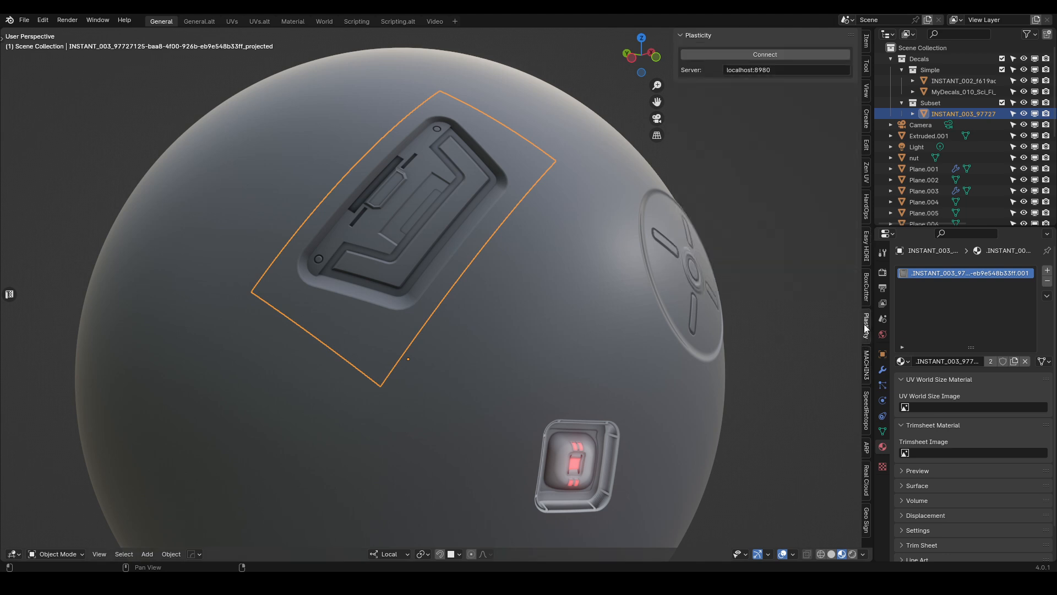
scroll(710, 302, "down", 3)
scroll(596, 292, "down", 2)
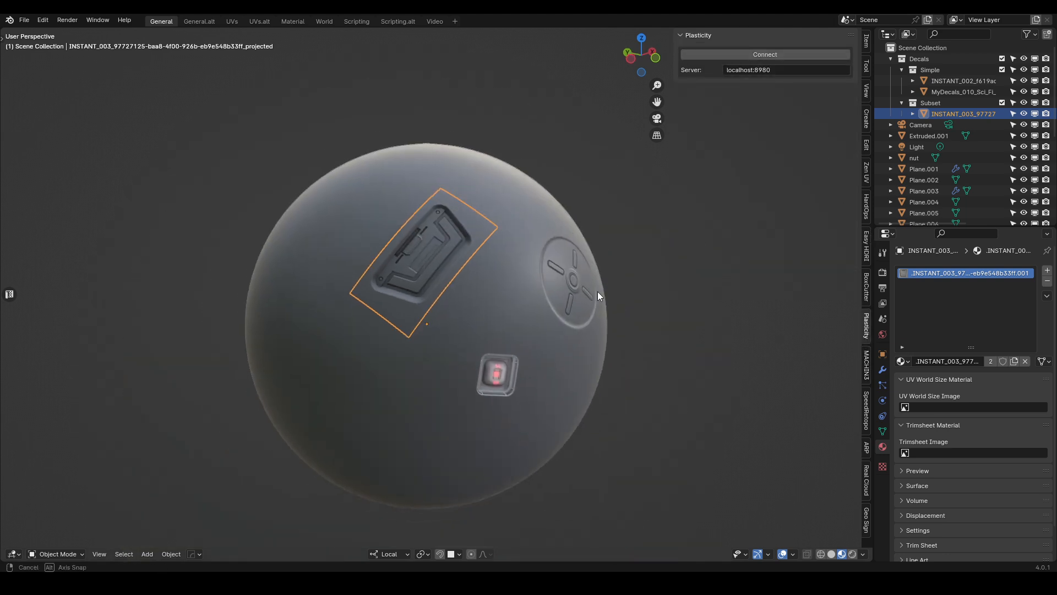
middle_click_drag(597, 292, 592, 326)
Start a new General file and delete the default camera, cube and light
left_click(26, 21)
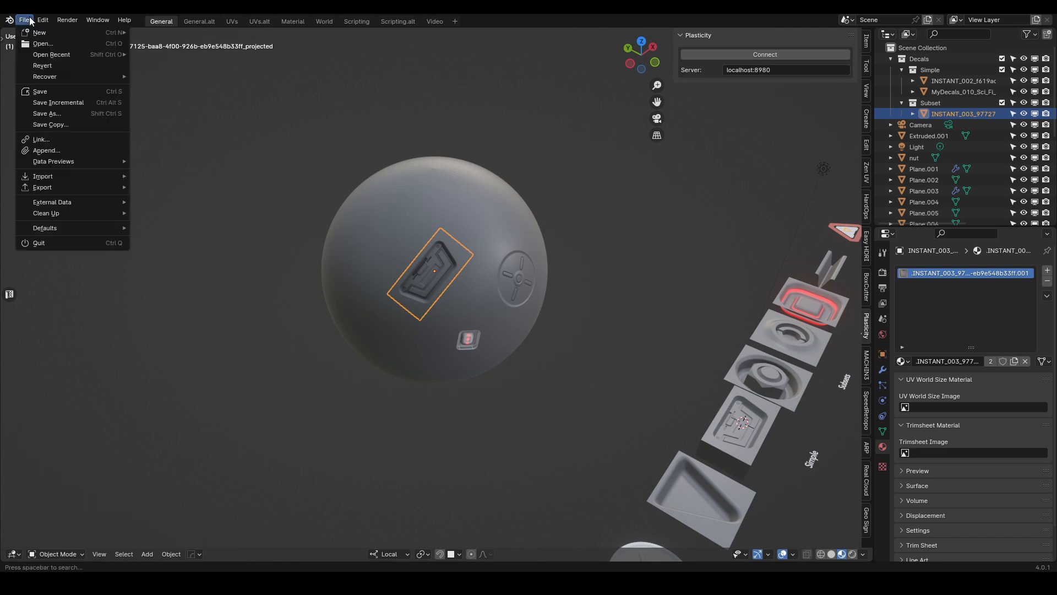
mouse_move(47, 33)
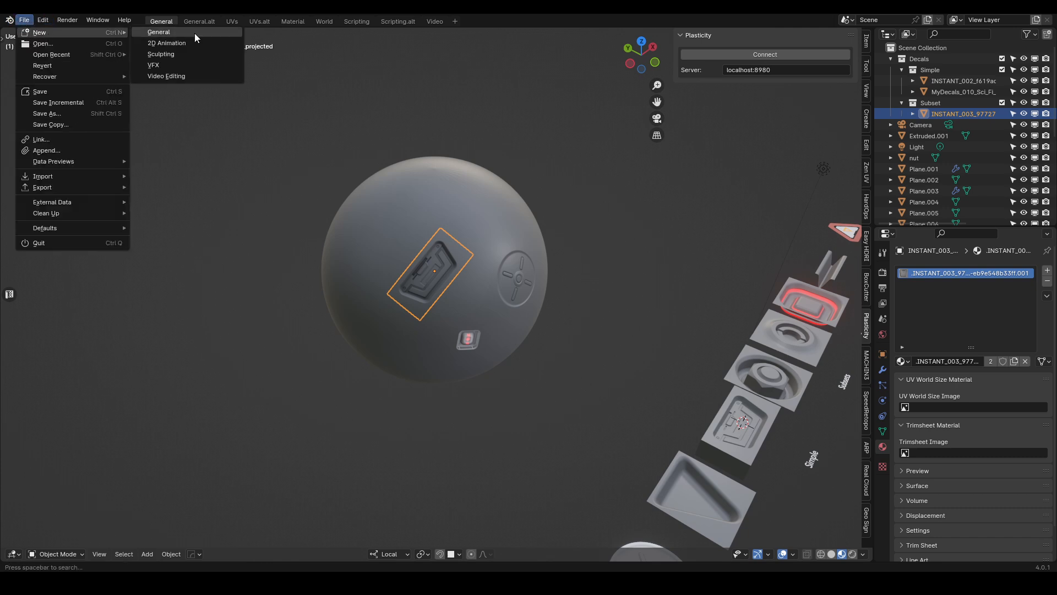
left_click(160, 32)
left_click(553, 312)
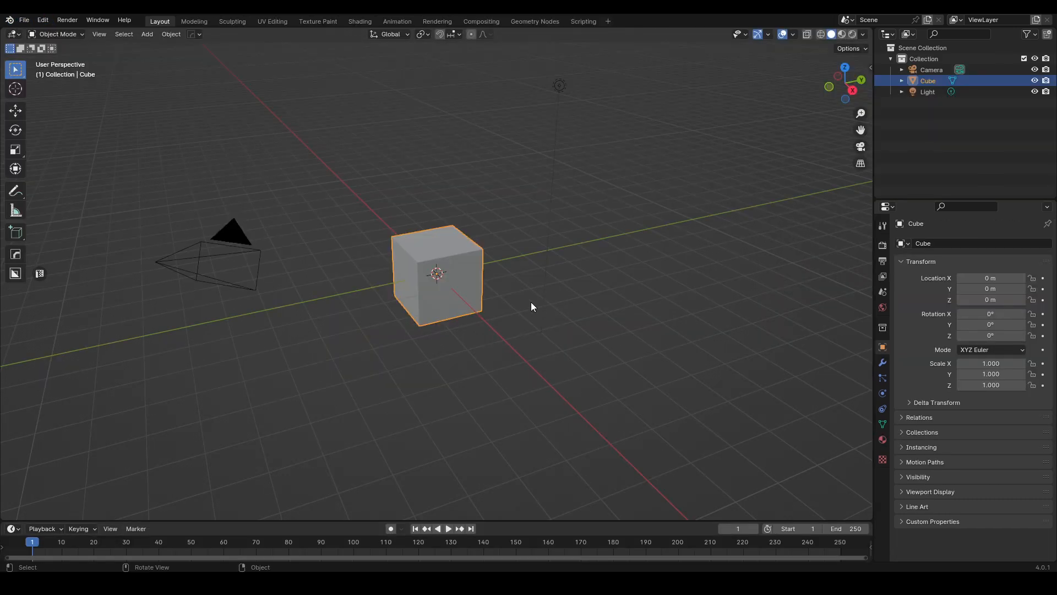
key("x")
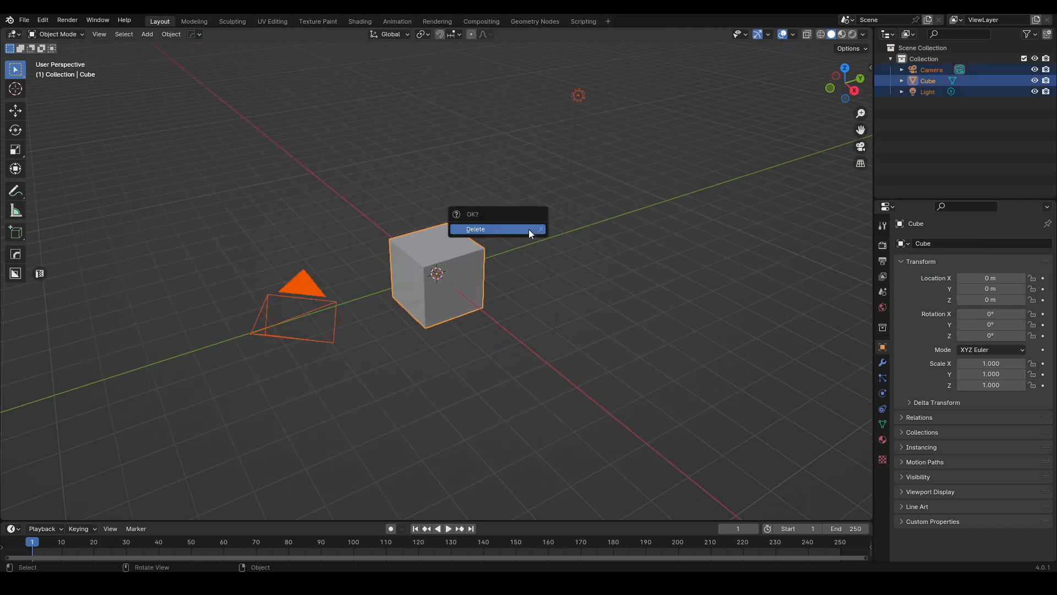
left_click(529, 229)
Show the Plasticity bridge options and connect to the server at localhost:8980
key("n")
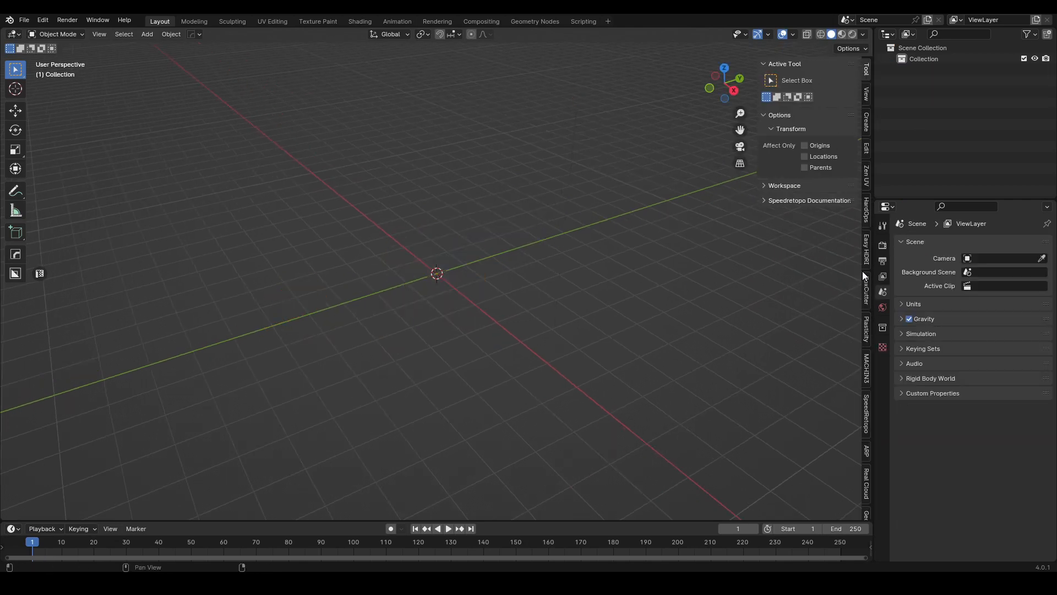
left_click(867, 333)
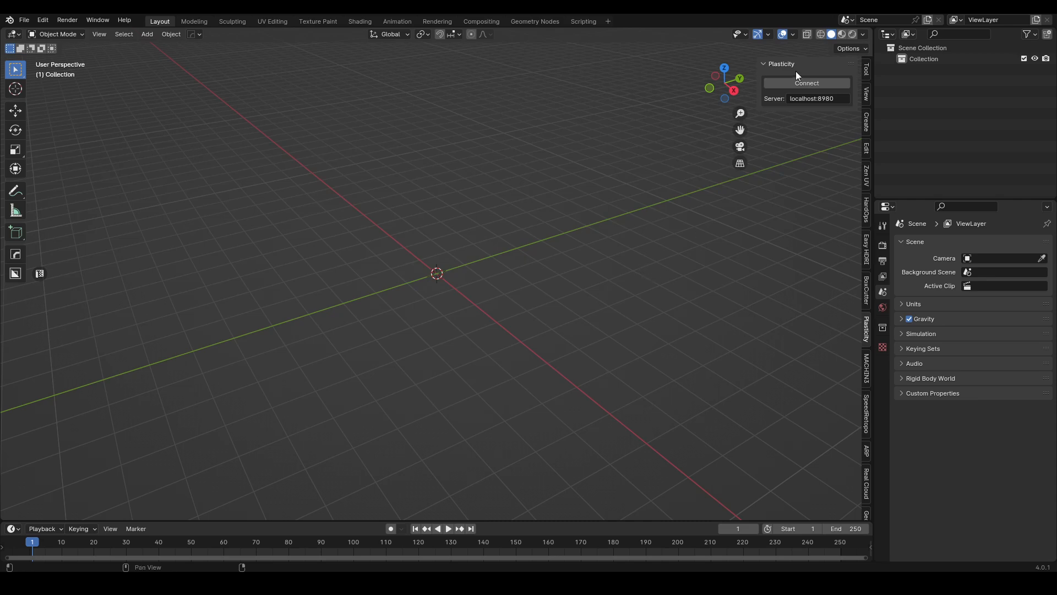
left_click(813, 83)
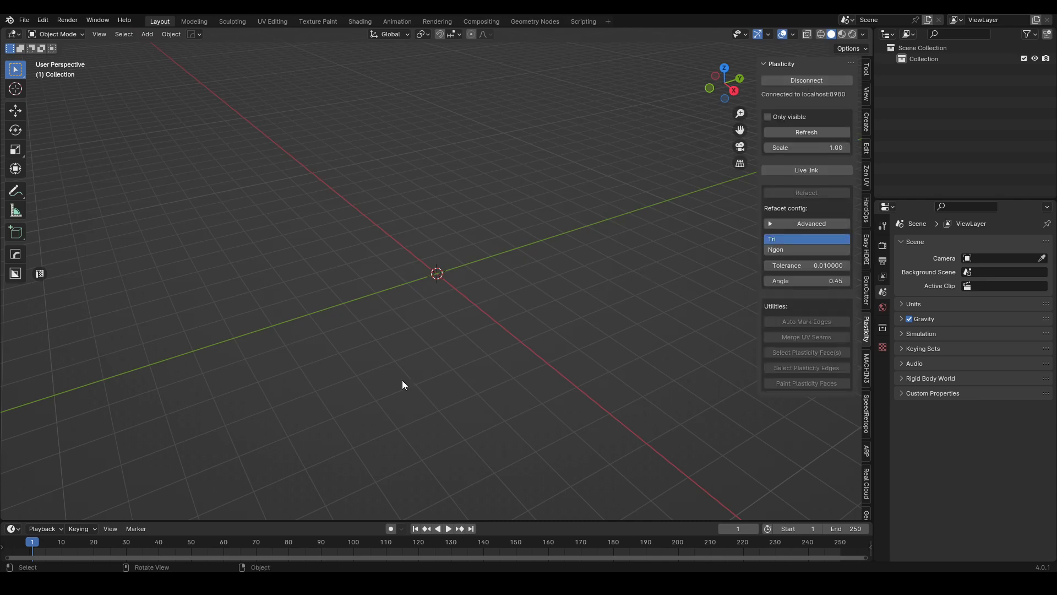
Switch to Plasticity, review the block from another angle and look at the file commands
key("alt+Tab")
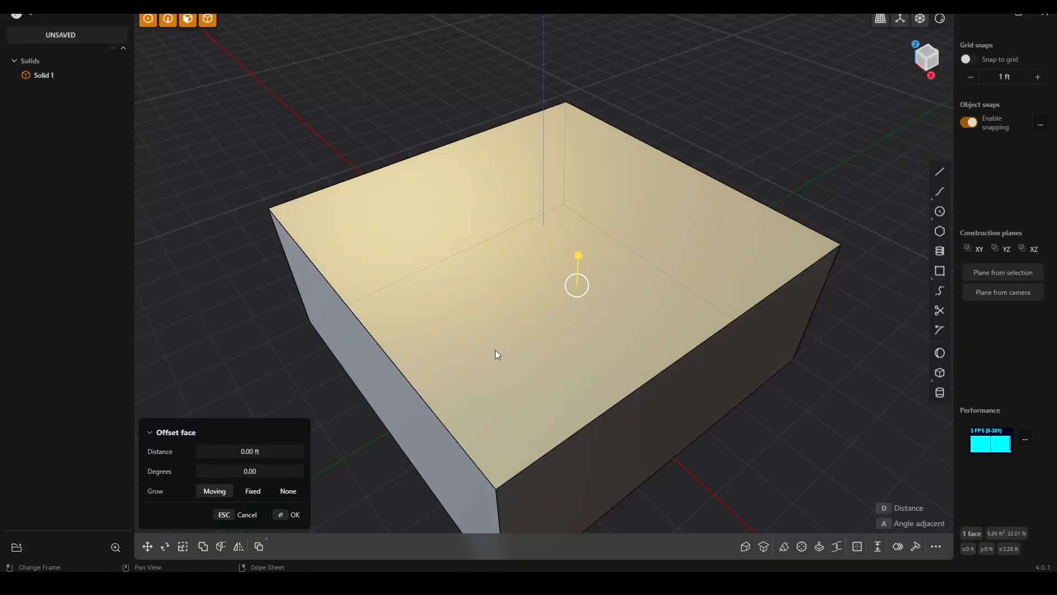
scroll(483, 345, "down", 4)
middle_click_drag(530, 349, 618, 344)
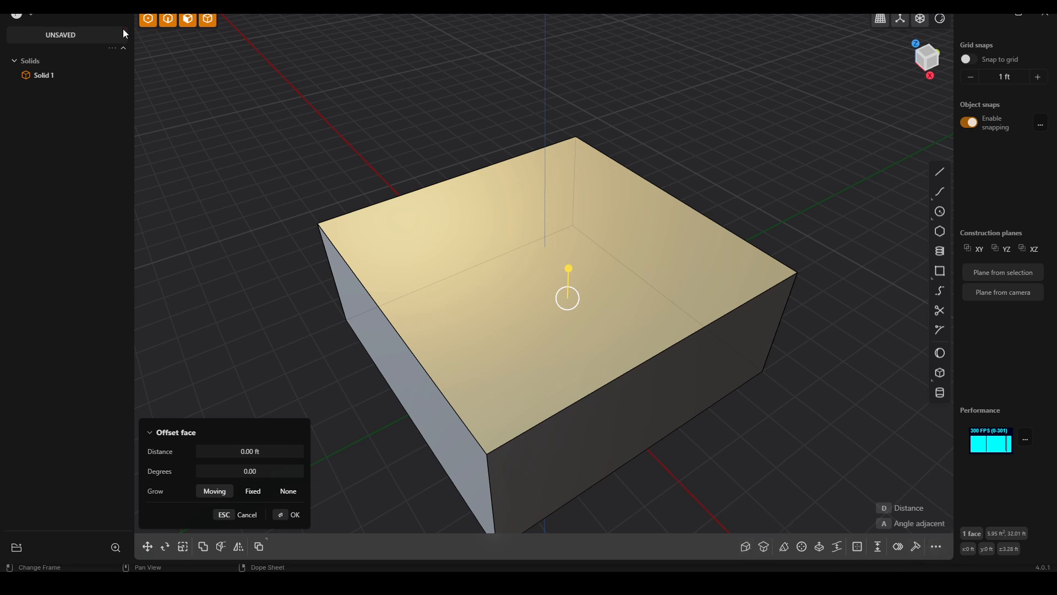
left_click(23, 16)
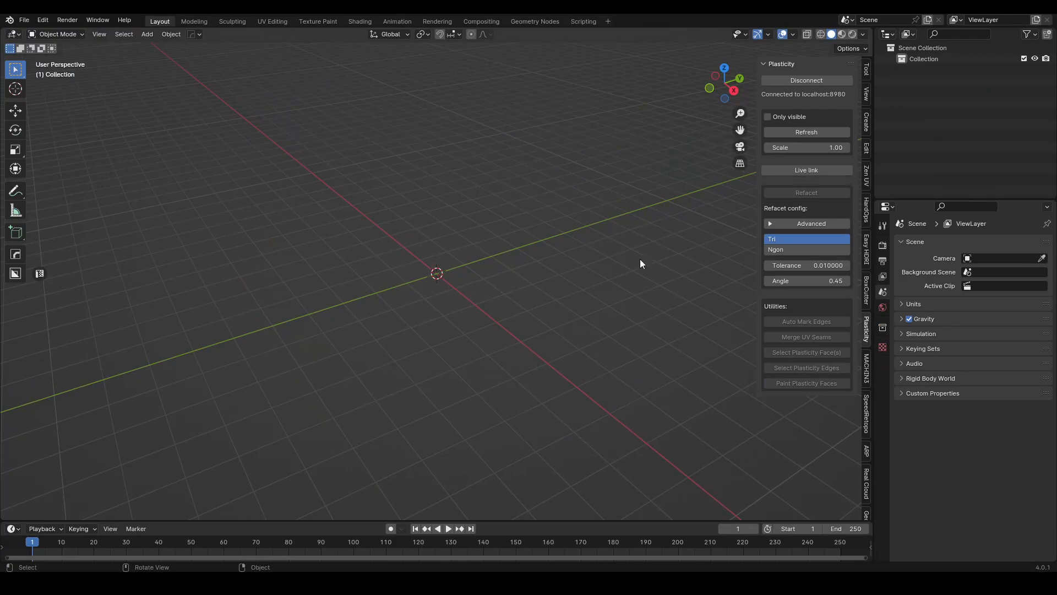
In Blender, refresh the Plasticity link to bring in the block and inspect the imported mesh
left_click(829, 131)
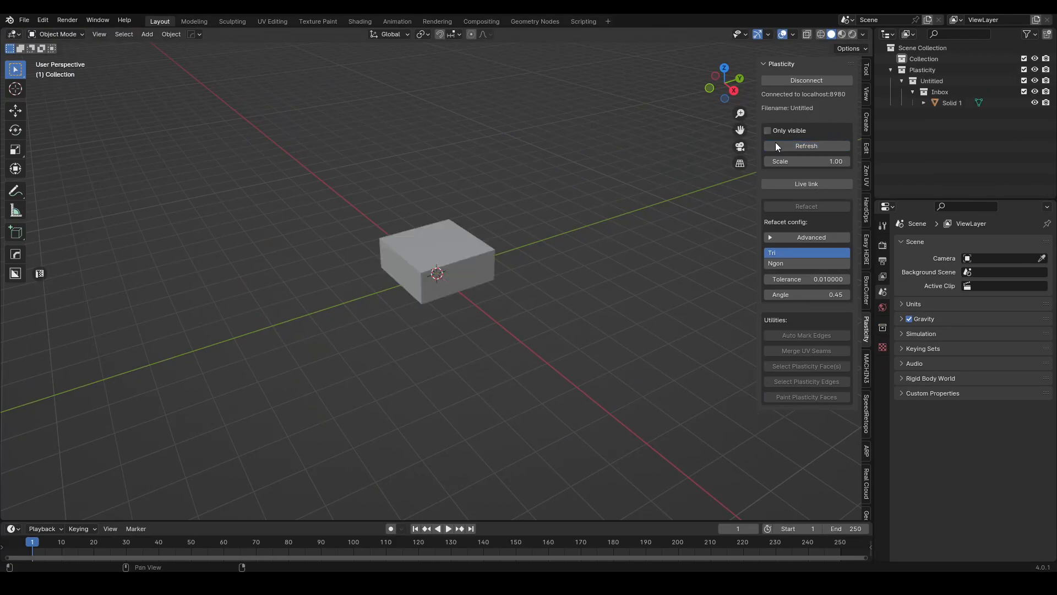
middle_click_drag(479, 280, 491, 285)
scroll(442, 260, "up", 6)
middle_click_drag(441, 243, 473, 253)
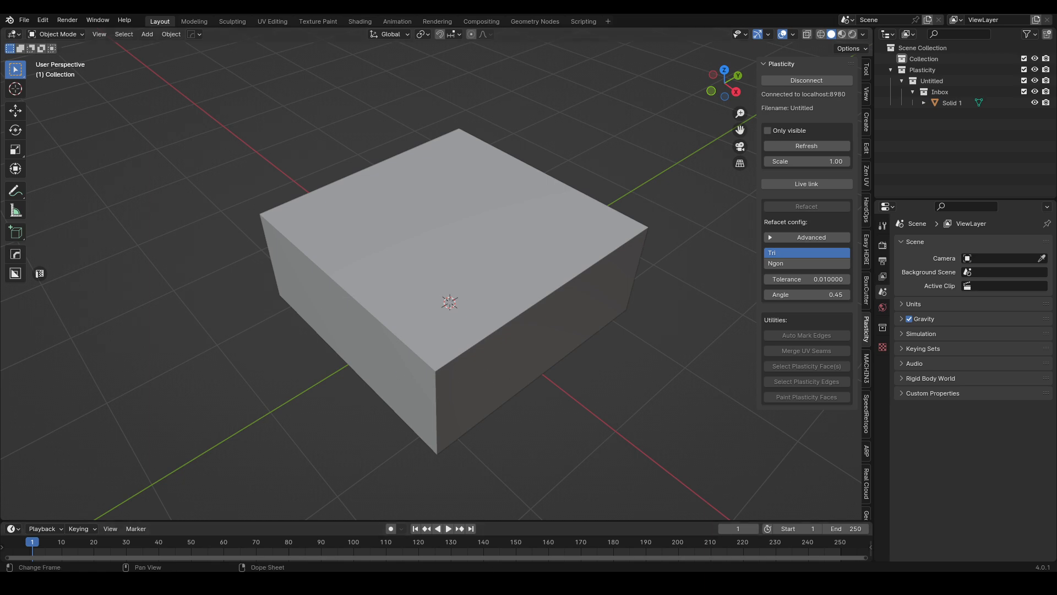
Switch to Plasticity and draw a narrow rectangle on the block's top face from its centre out past the front edge
left_click(248, 545)
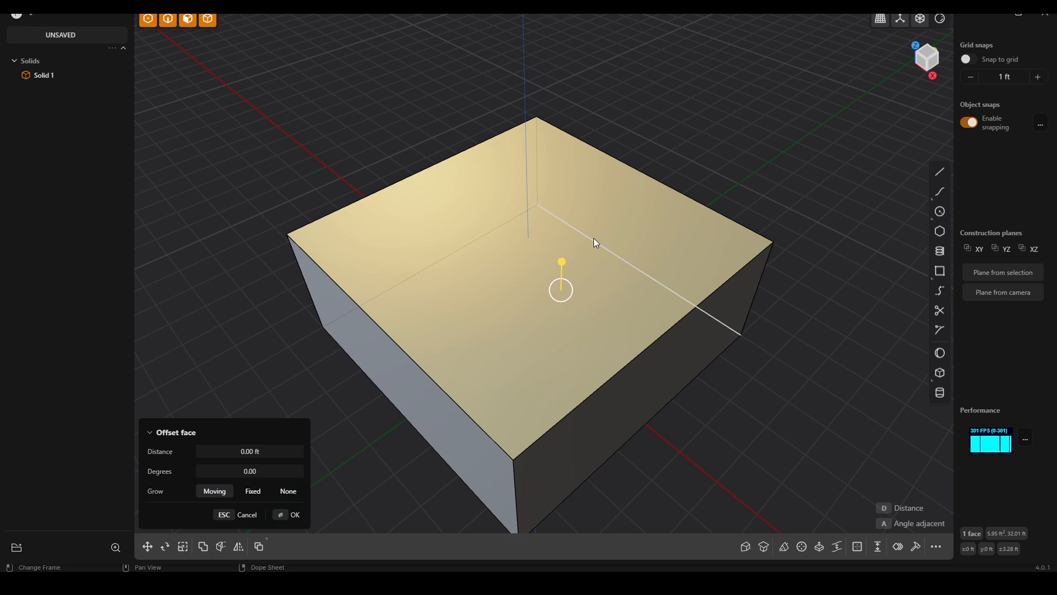
left_click(941, 273)
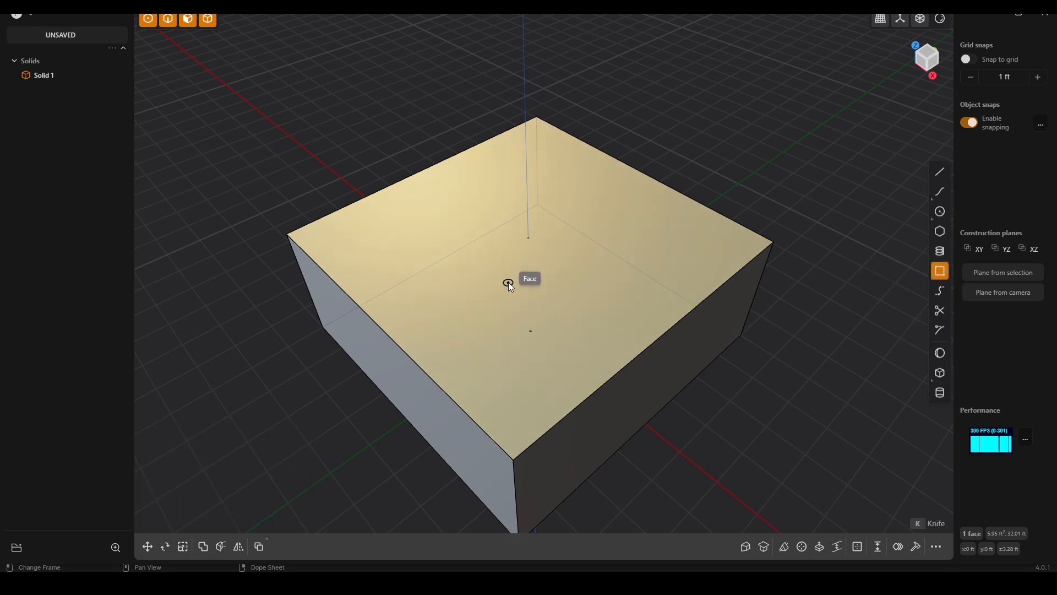
left_click(529, 234)
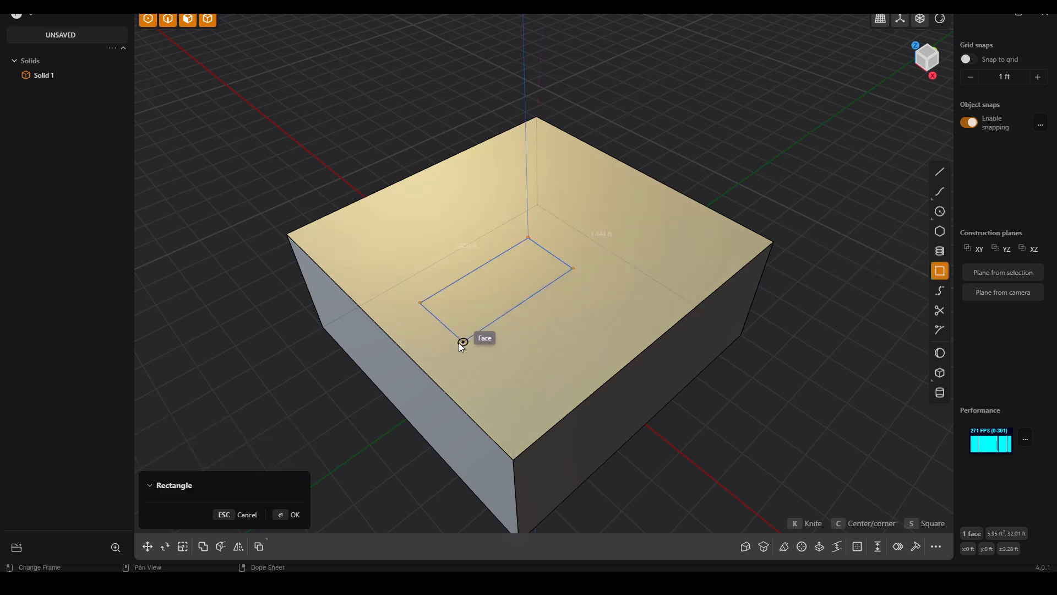
left_click(386, 397)
middle_click_drag(439, 339, 460, 308)
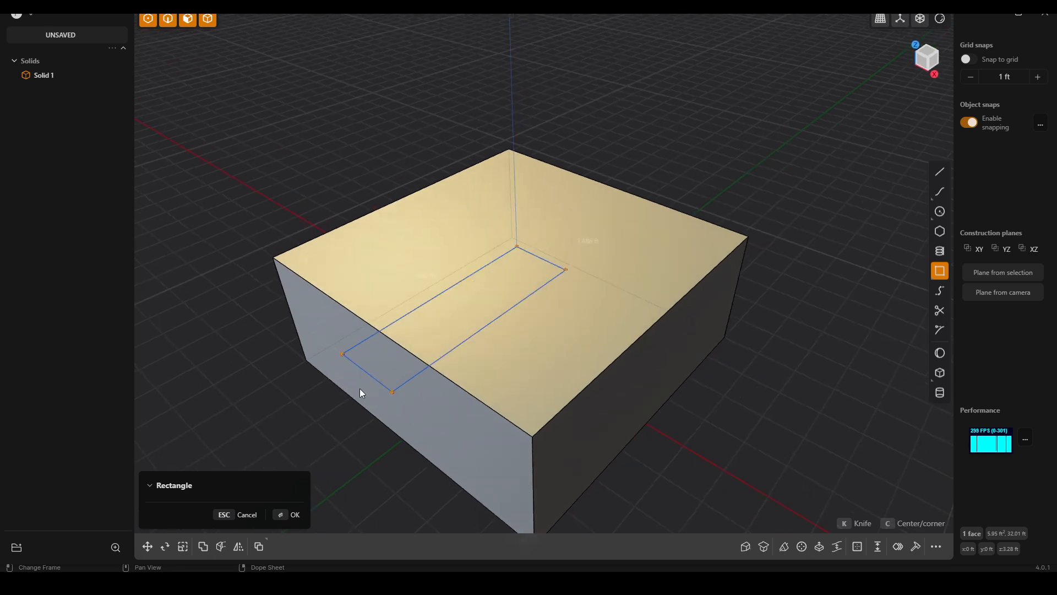
key("Return")
Extrude the rectangle region a short distance down into the block as a separate body
left_click(373, 373)
key("e")
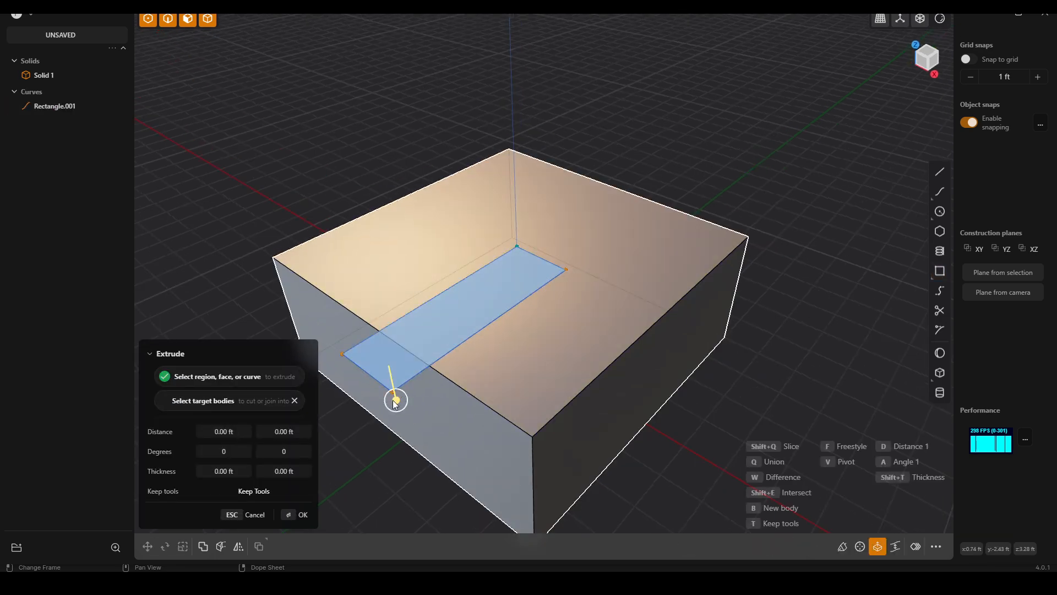
key("Return")
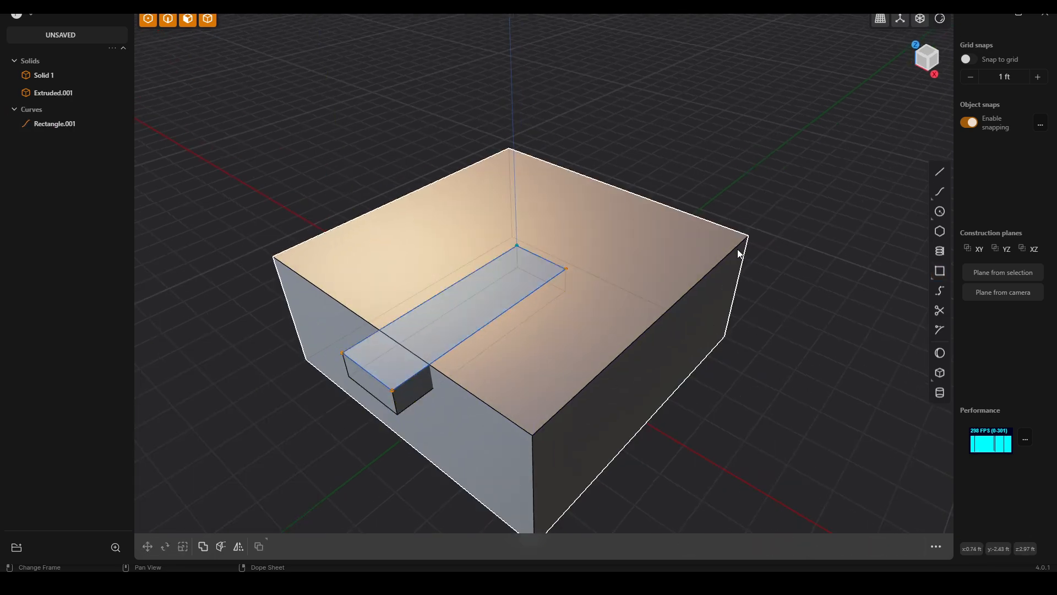
Subtract the extruded bar from the block with a Boolean difference to cut an open slot
left_click(738, 250)
left_click(400, 399)
key("b")
key("Return")
right_click(397, 395)
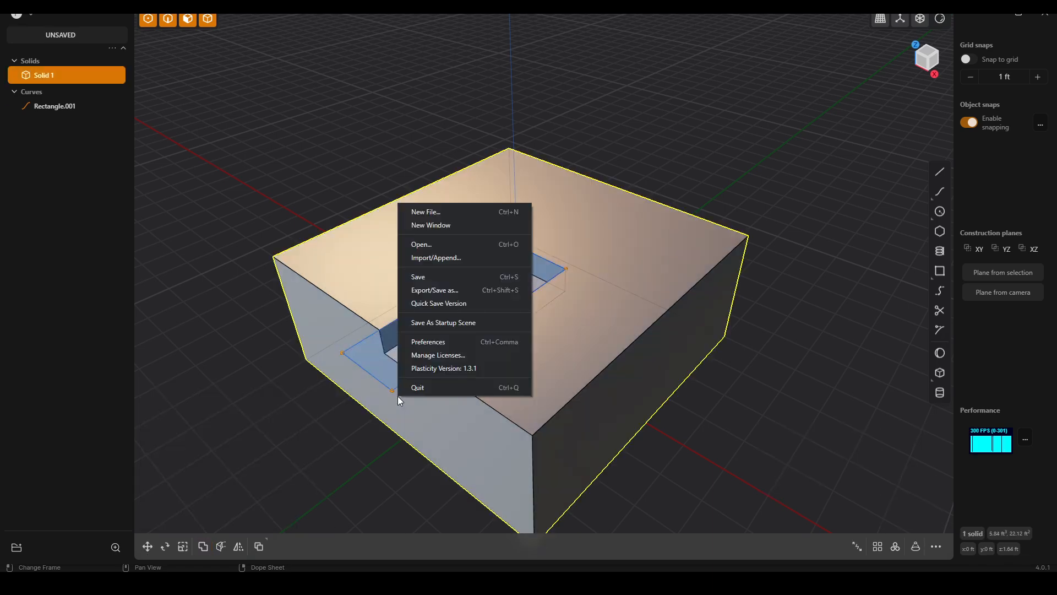
Delete the leftover rectangle curve
left_click(170, 172)
left_click(58, 106)
key("Delete")
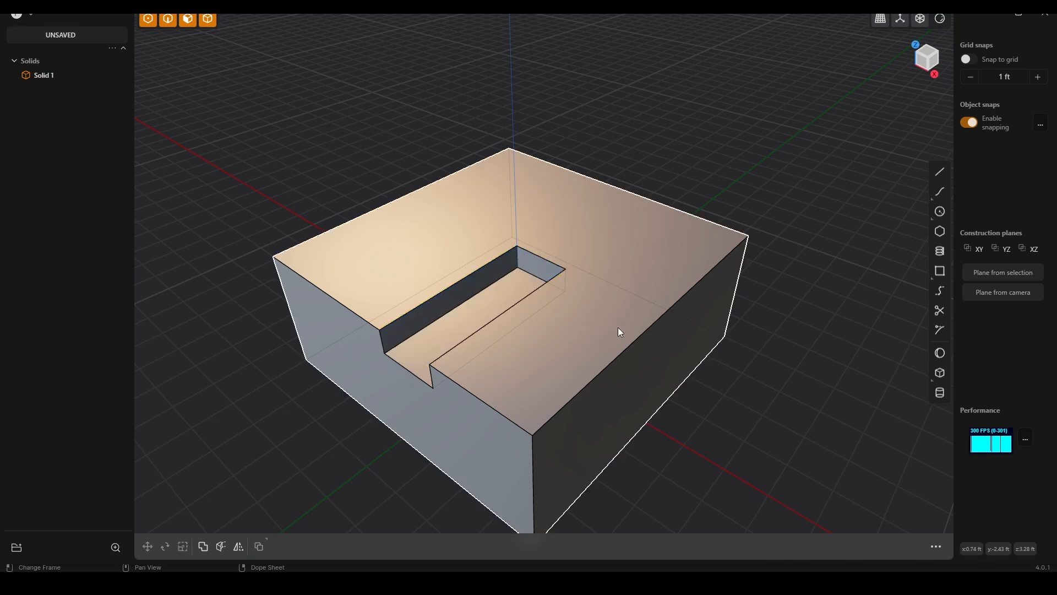
Mirror the slotted block along the Y axis with the halves merged, extending the slot across the full top, and deselect it
left_click(605, 306)
key("alt+x")
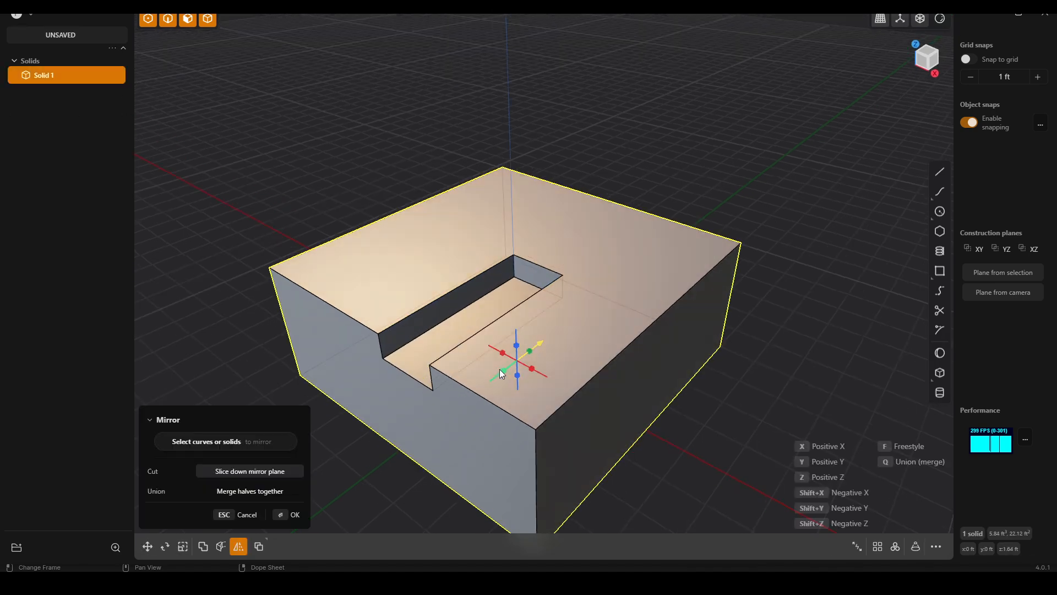
left_click(256, 490)
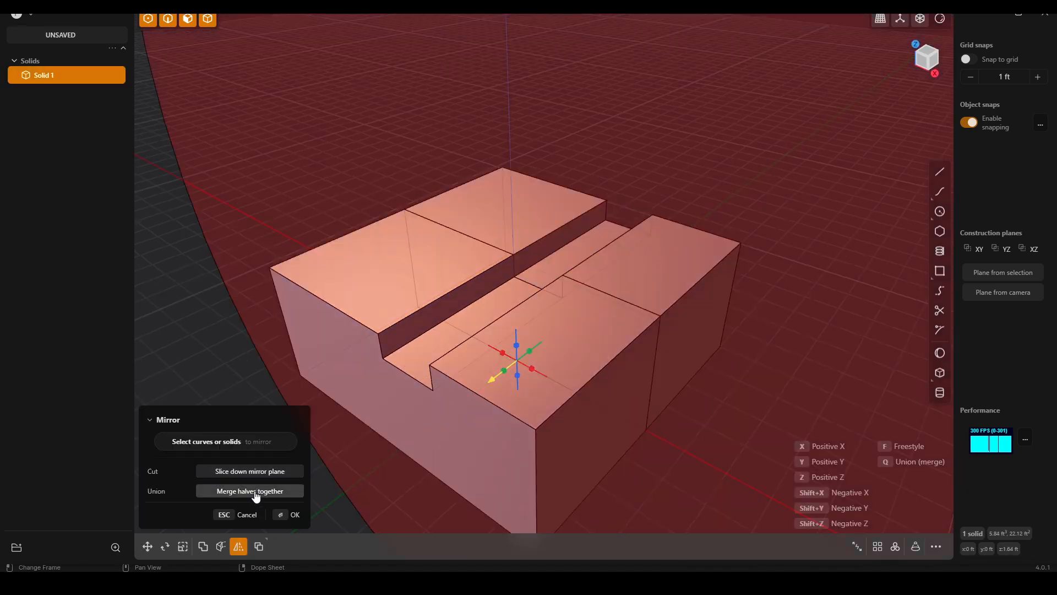
left_click(295, 514)
middle_click_drag(646, 341, 599, 336)
left_click(728, 324)
middle_click_drag(728, 324, 513, 534)
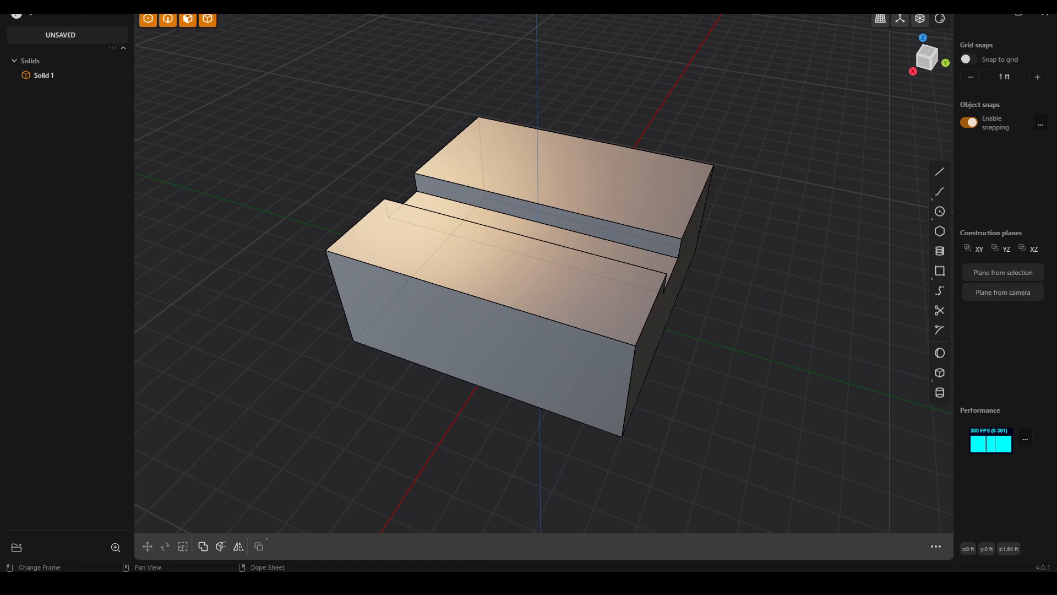
Switch to Blender and refresh the Plasticity link to update the block with the full-length slot
key("alt+Tab")
left_click(822, 144)
middle_click_drag(736, 166, 448, 271)
Compare the red button model in the other Blender window with the imported slotted block, selecting Solid 1 and viewing its slot closely
left_click(440, 317)
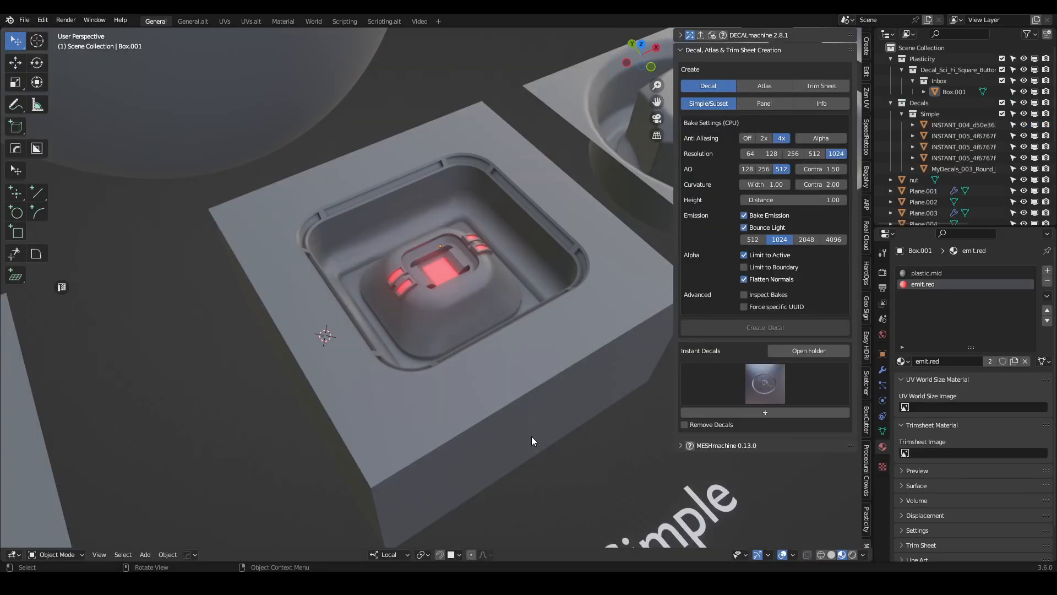
middle_click_drag(531, 436, 389, 457)
left_click(459, 274)
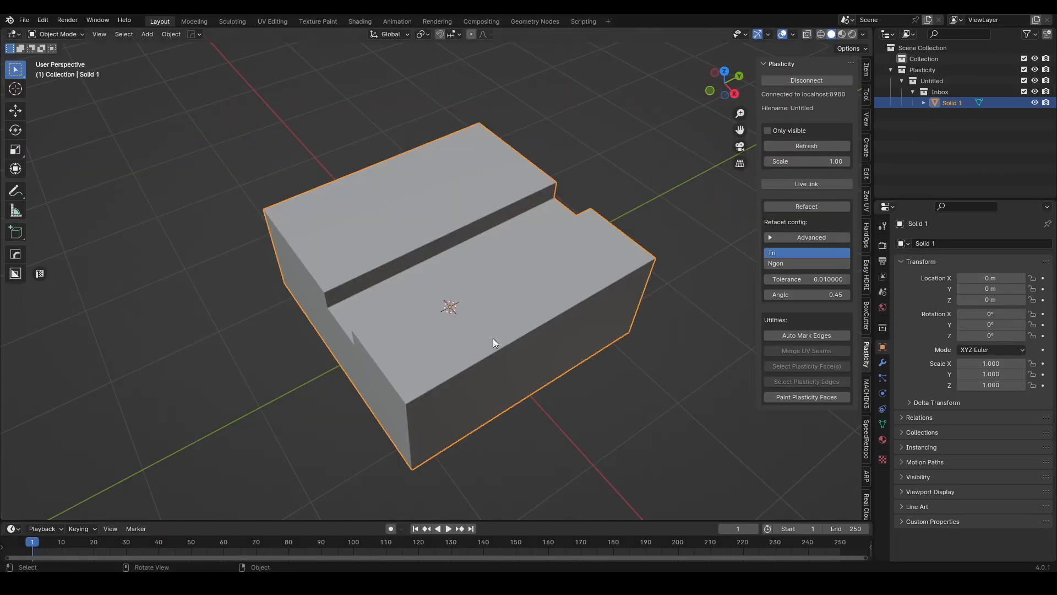
middle_click_drag(381, 138, 337, 164)
scroll(340, 158, "up", 3)
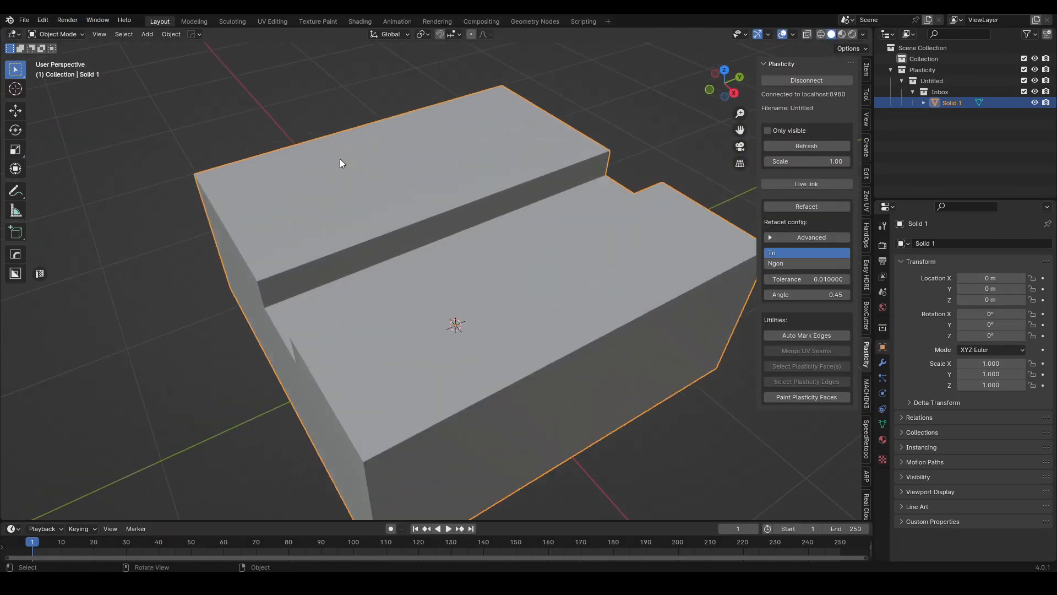
scroll(386, 164, "down", 3)
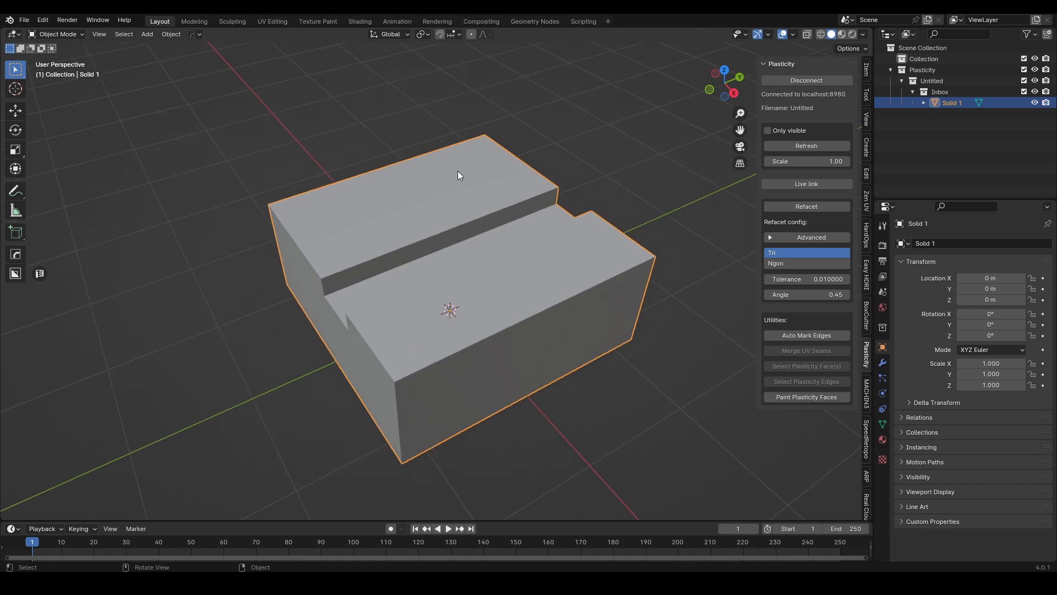
left_click(865, 204)
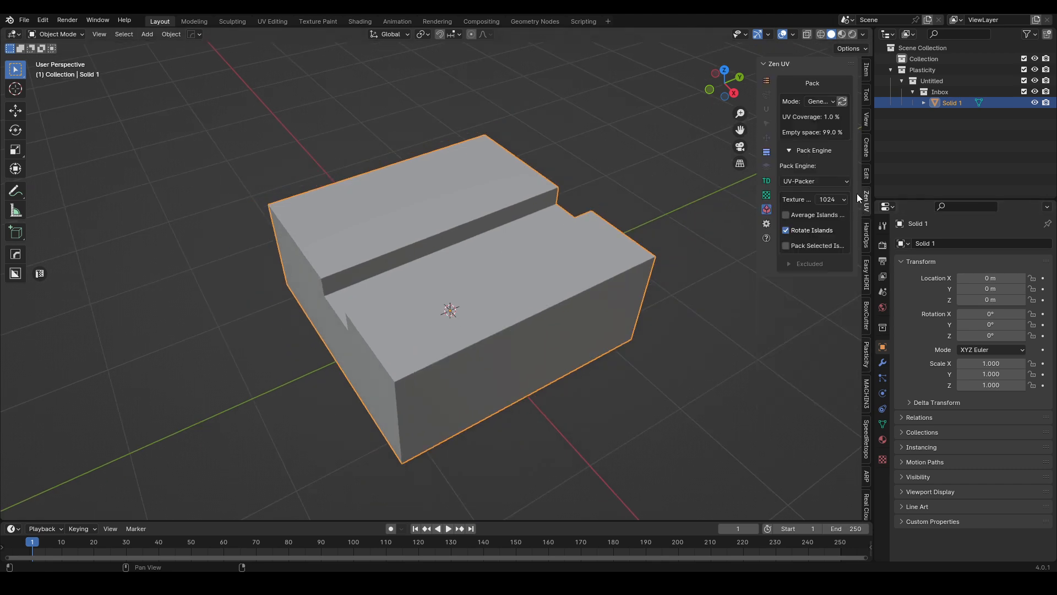
left_click(868, 176)
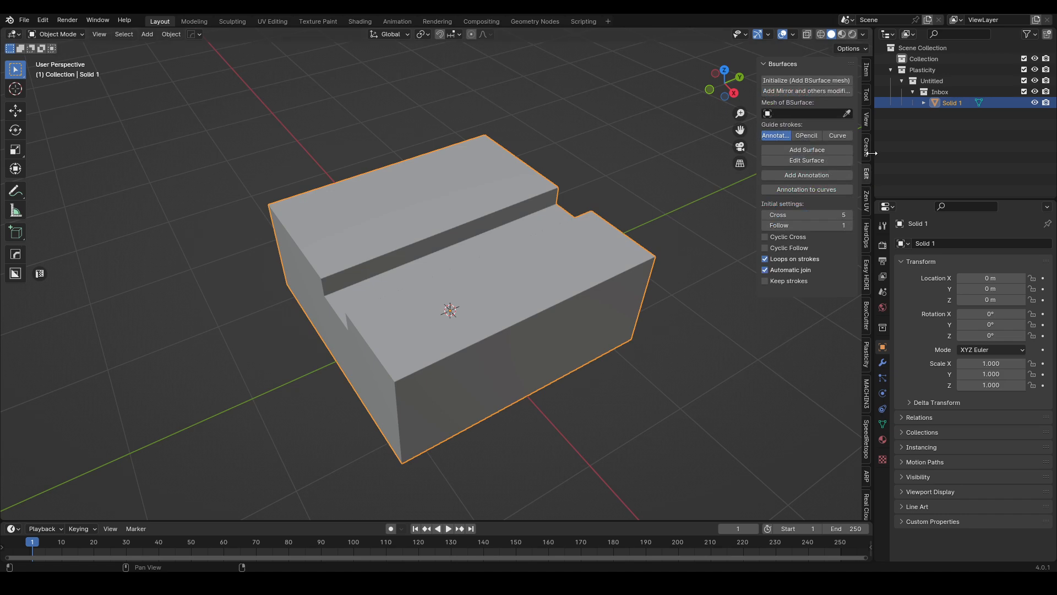
left_click(641, 185)
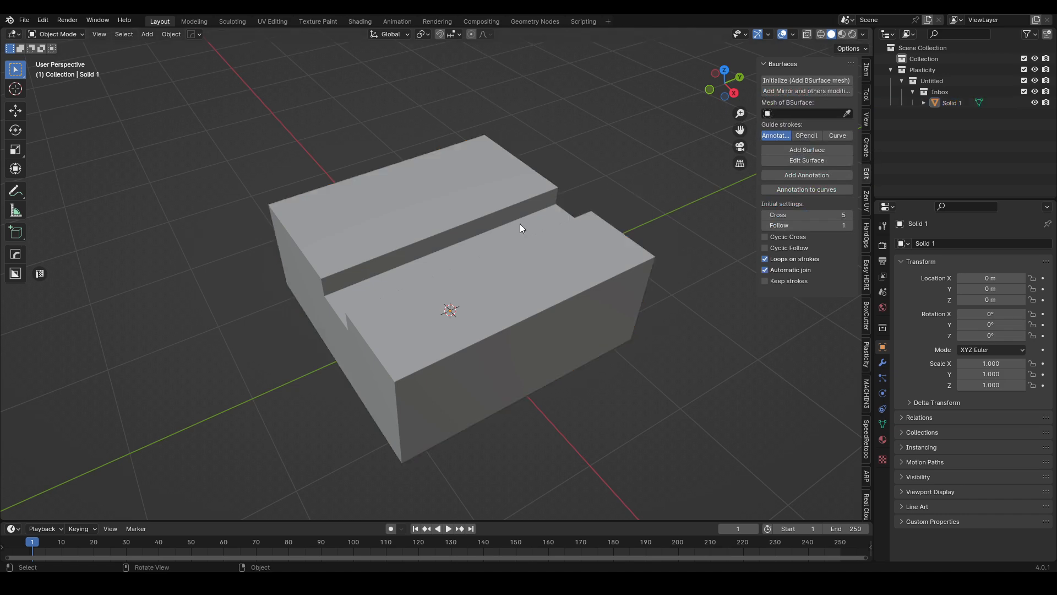
middle_click_drag(452, 247, 463, 244)
left_click(464, 243)
middle_click_drag(675, 236, 653, 228)
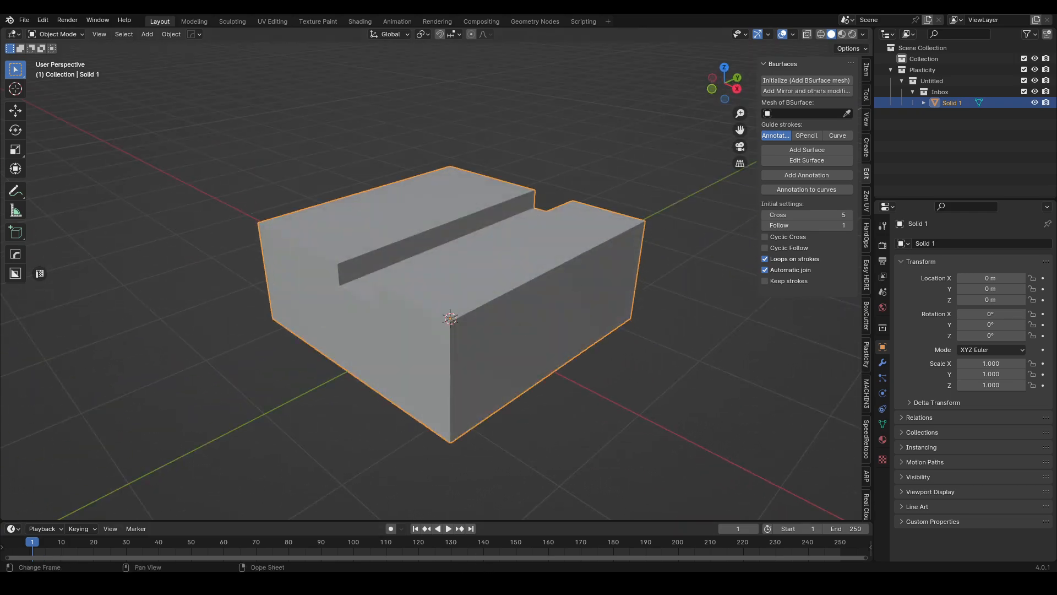
Switch to Plasticity and undo the mirror and slot cut, returning to the full block with its separate cutter
key("alt+Tab")
middle_click_drag(433, 309, 593, 301)
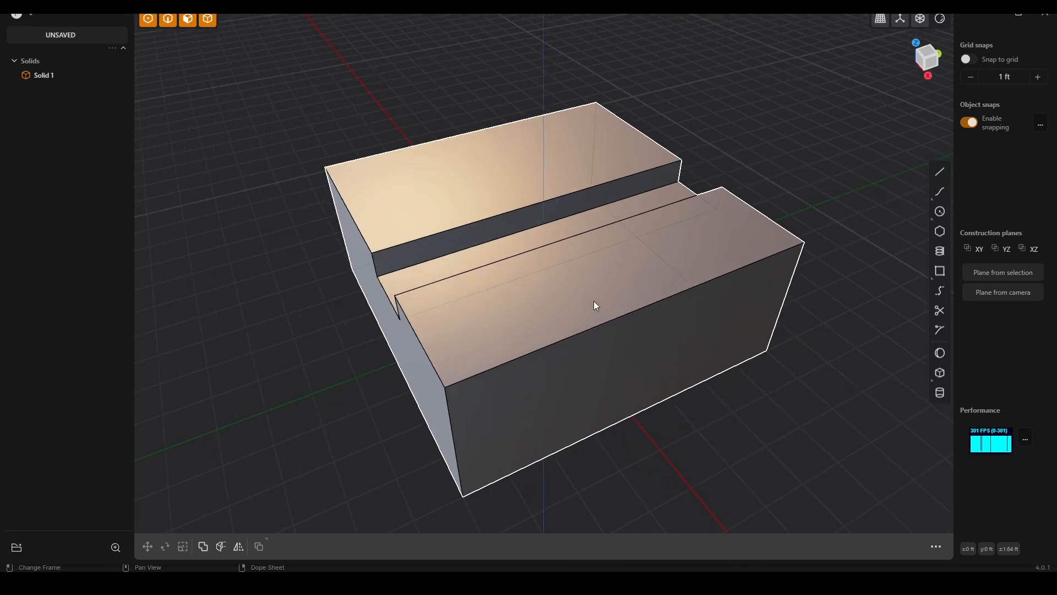
middle_click_drag(591, 296, 528, 293)
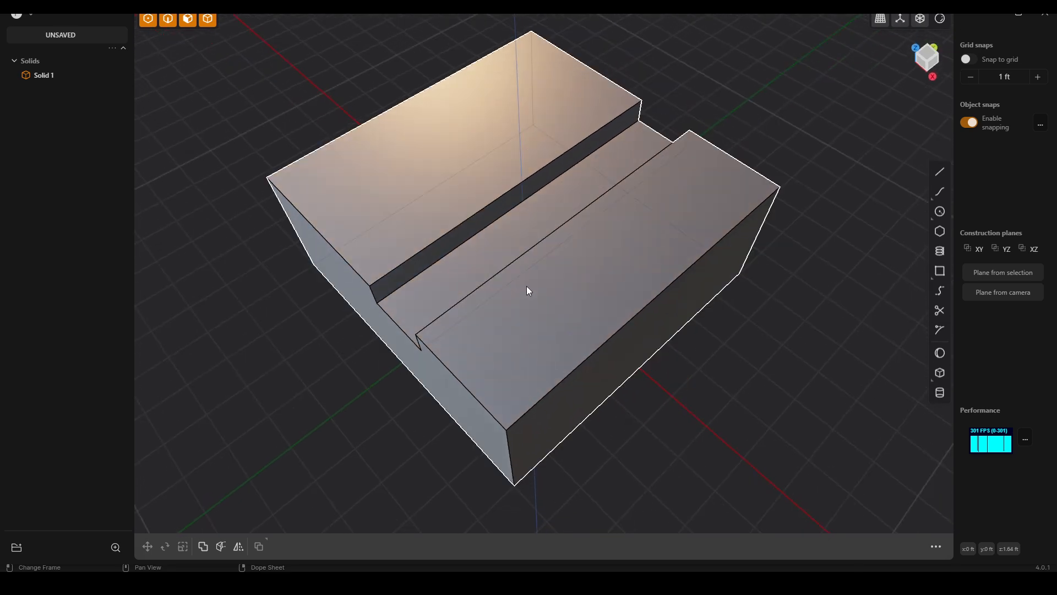
left_click(446, 313)
mouse_move(449, 331)
middle_mouse_down()
mouse_move(484, 310)
mouse_move(462, 303)
mouse_move(521, 300)
mouse_move(454, 328)
middle_mouse_up()
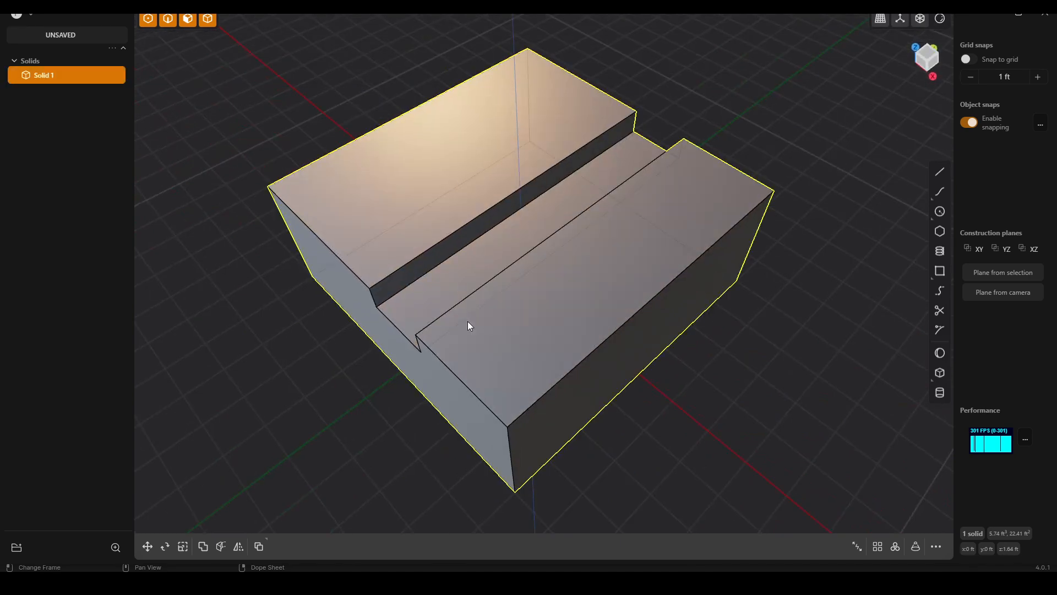
key("ctrl+z")
key("ctrl+z")
key("ctrl+shift+z")
key("ctrl+shift+z")
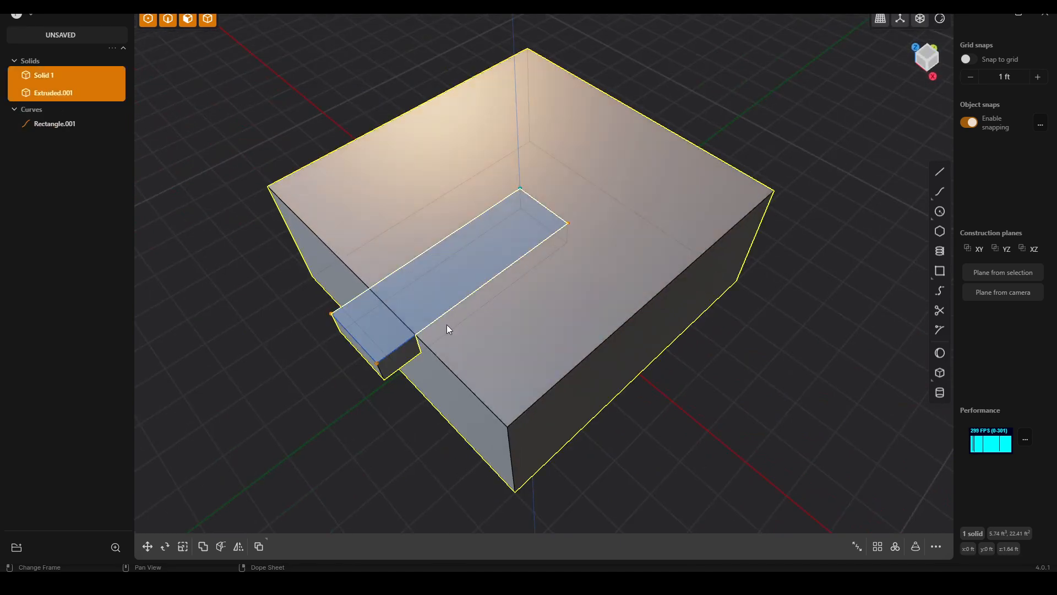
Delete the extruded cutter solid and its rectangle curve, leaving only the plain block
left_click(339, 413)
left_click(393, 371)
key("Delete")
left_click(384, 362)
key("Delete")
right_click_drag(458, 358, 599, 255)
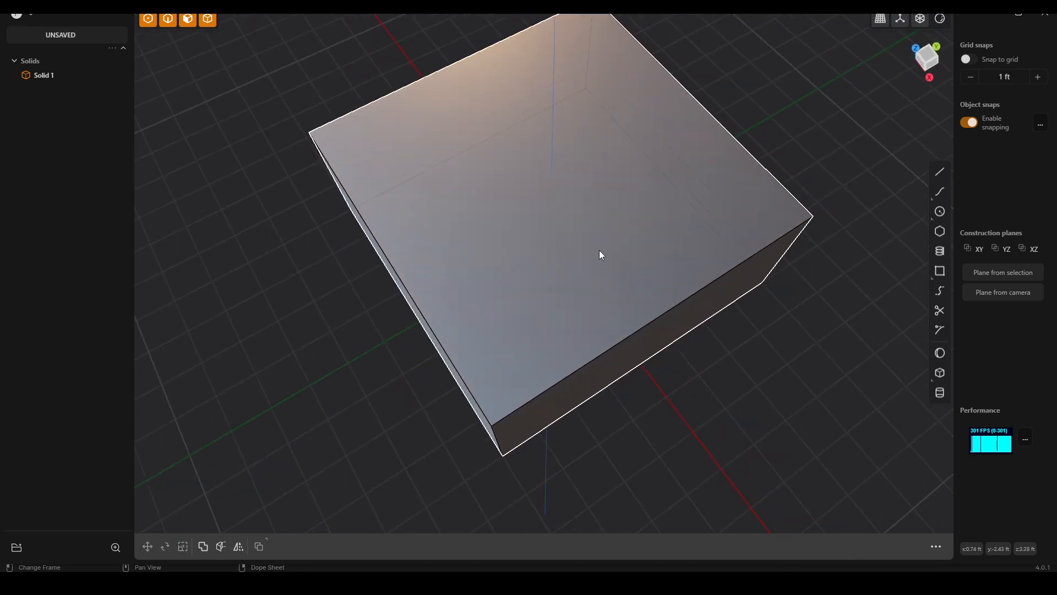
Offset the outline of the block's top face inward to create a smaller square face
left_click(576, 249)
key("3")
left_click(574, 247)
right_click_drag(534, 308, 555, 278)
key("o")
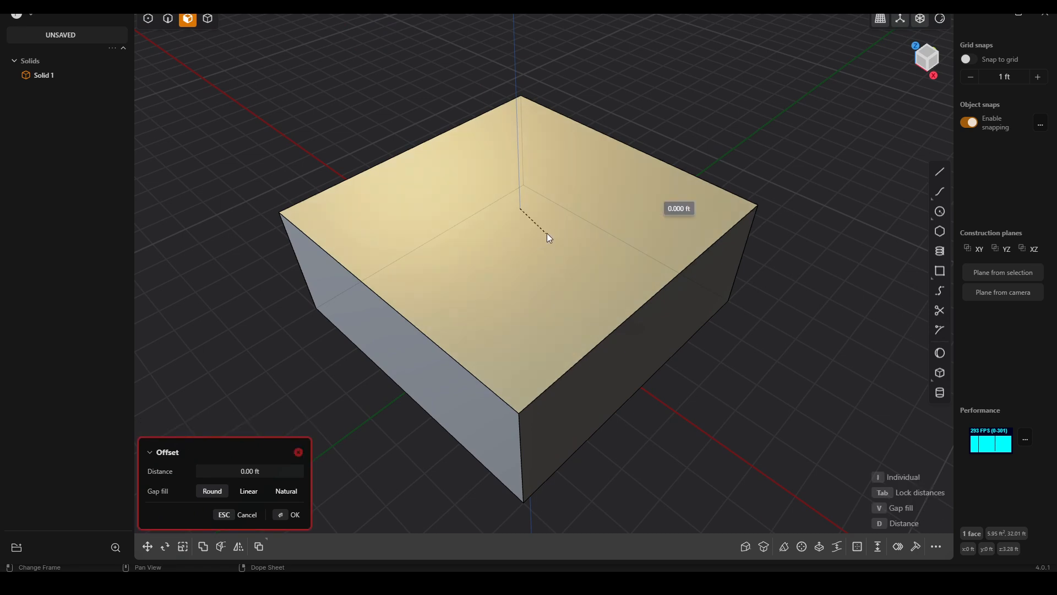
left_click(662, 207)
Sink the inner top face into the block to form a square recess with a narrow rim
left_click(520, 217)
left_click(517, 214)
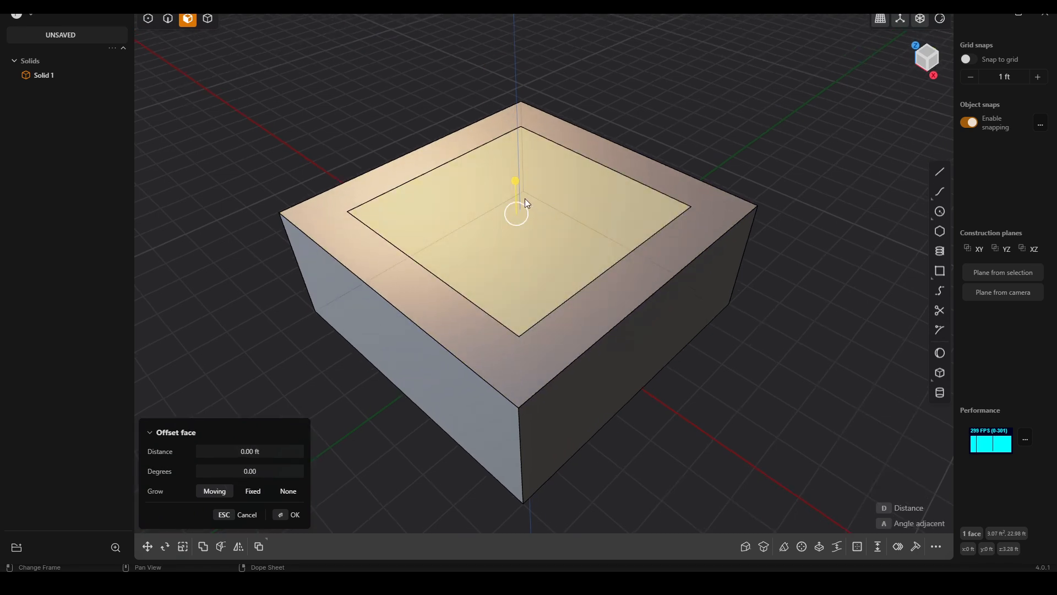
left_click_drag(517, 182, 541, 204)
middle_click_drag(612, 190, 474, 256)
right_click(599, 195)
middle_click_drag(482, 205, 517, 199)
middle_click_drag(560, 285, 723, 133)
left_click(724, 132)
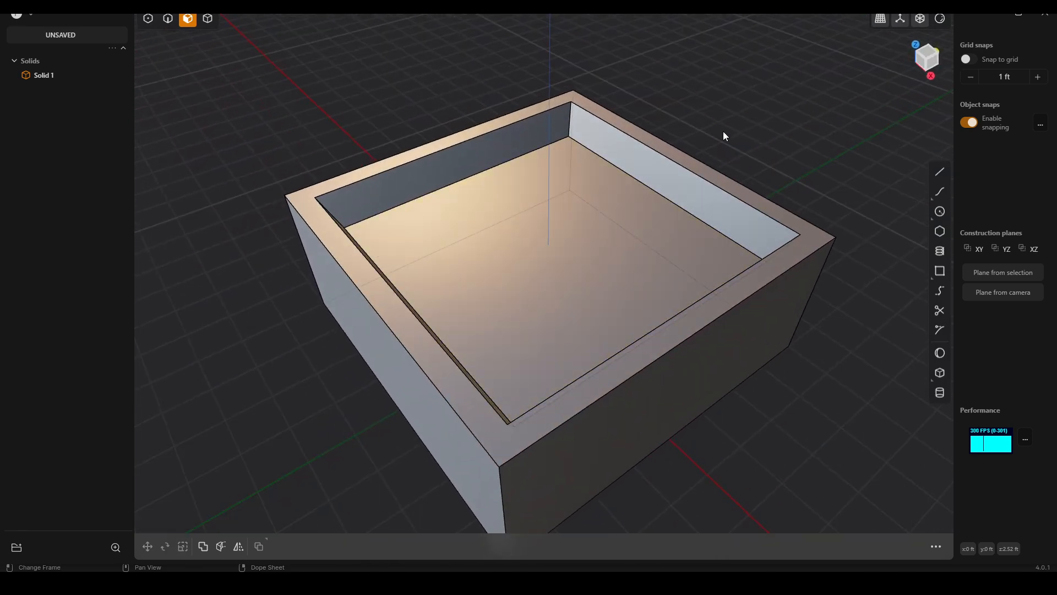
key("2")
left_click(654, 192)
key("b")
middle_click_drag(666, 224, 649, 201)
left_click_drag(645, 198, 619, 191)
key("Escape")
middle_click_drag(604, 186, 626, 250)
Fillet the edges around the recess floor to give it a rounded transition into the walls
key("3")
left_click(580, 203)
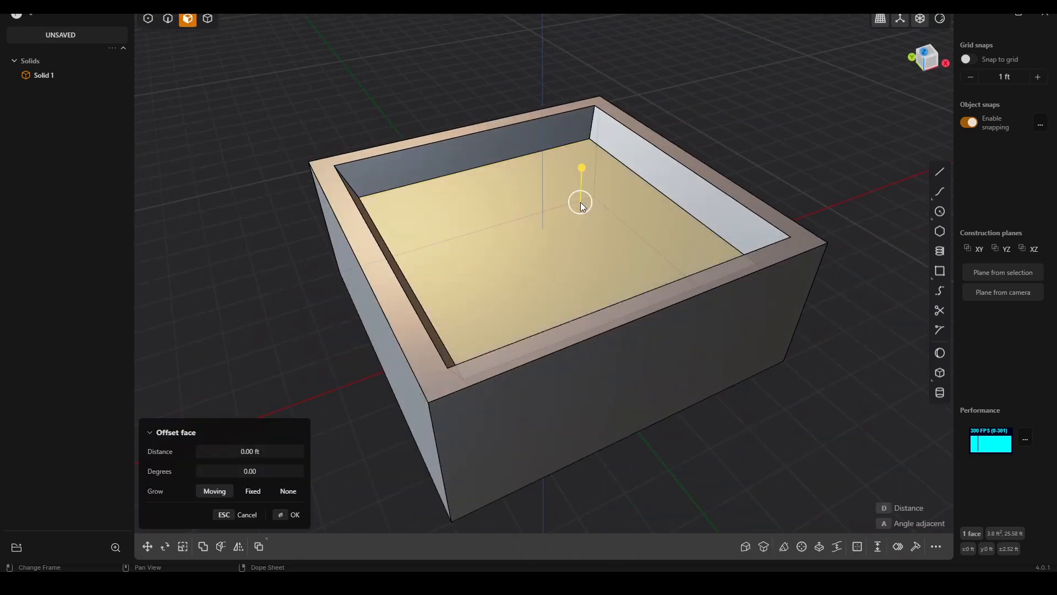
key("f")
left_click_drag(404, 272, 436, 258)
middle_click_drag(467, 247, 596, 211)
key("Return")
left_click(597, 209)
left_click_drag(601, 172, 606, 163)
key("Escape")
Extrude the recess floor upward about 0.51 ft to form a raised square pad
left_click(561, 193)
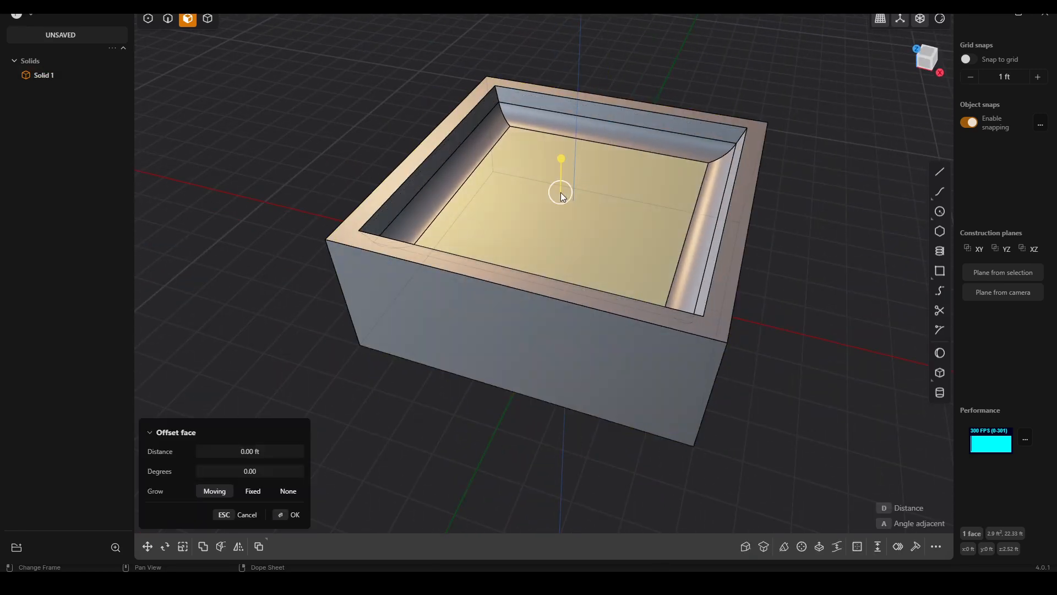
key("x")
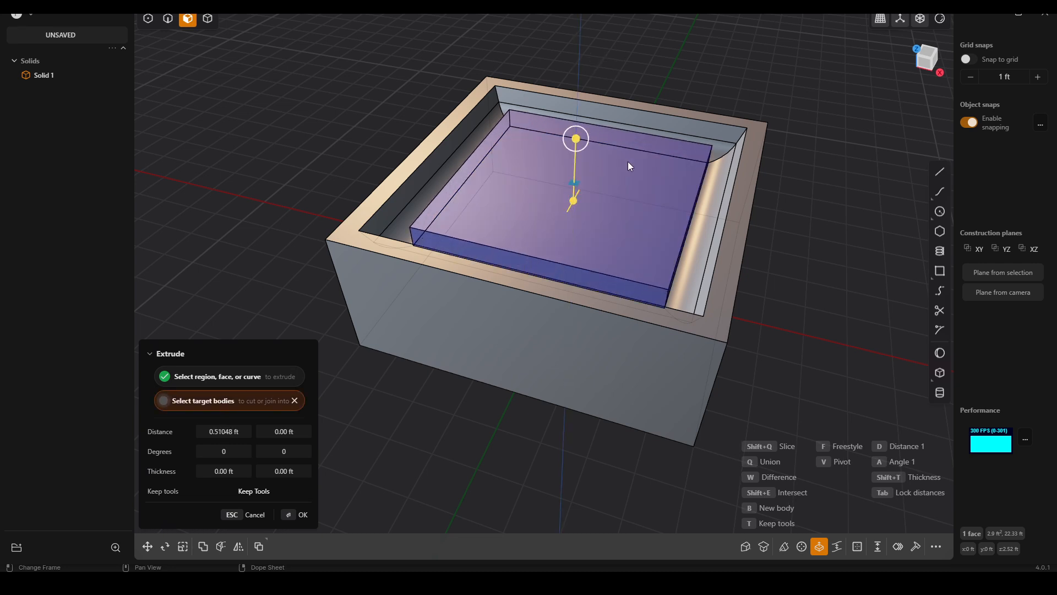
key("Return")
Taper the raised pad's sides by about 19.1 degrees using Offset Face on its top
scroll(681, 214, "up", 2)
scroll(680, 214, "up", 1)
middle_click_drag(645, 216, 605, 195)
left_click(606, 195)
mouse_move(616, 186)
left_mouse_down()
mouse_move(611, 199)
mouse_move(629, 186)
mouse_move(610, 190)
left_mouse_up()
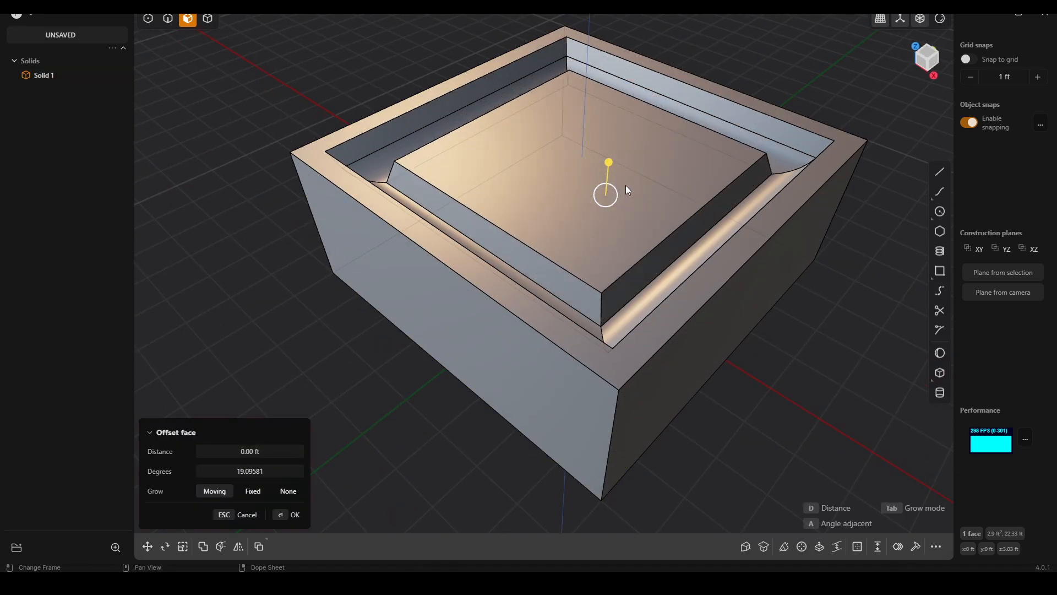
key("Return")
Fillet the four top edges of the raised pad with a 0.38343 ft conic fillet
key("2")
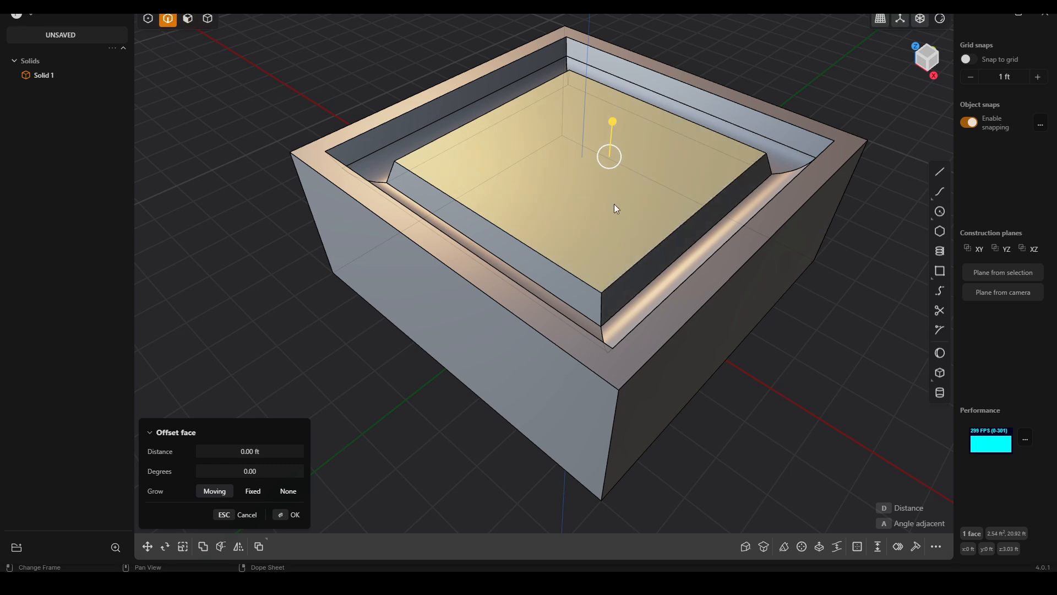
key("2")
mouse_move(694, 214)
left_mouse_down()
mouse_move(679, 207)
mouse_move(707, 204)
left_mouse_up()
middle_click_drag(707, 204, 588, 205)
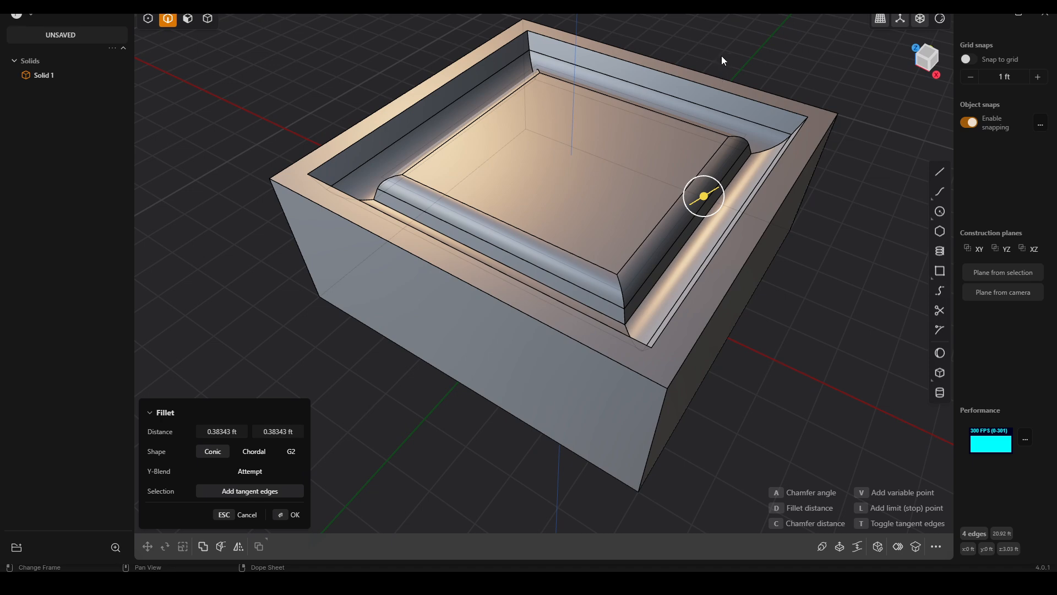
middle_click_drag(604, 192, 631, 176)
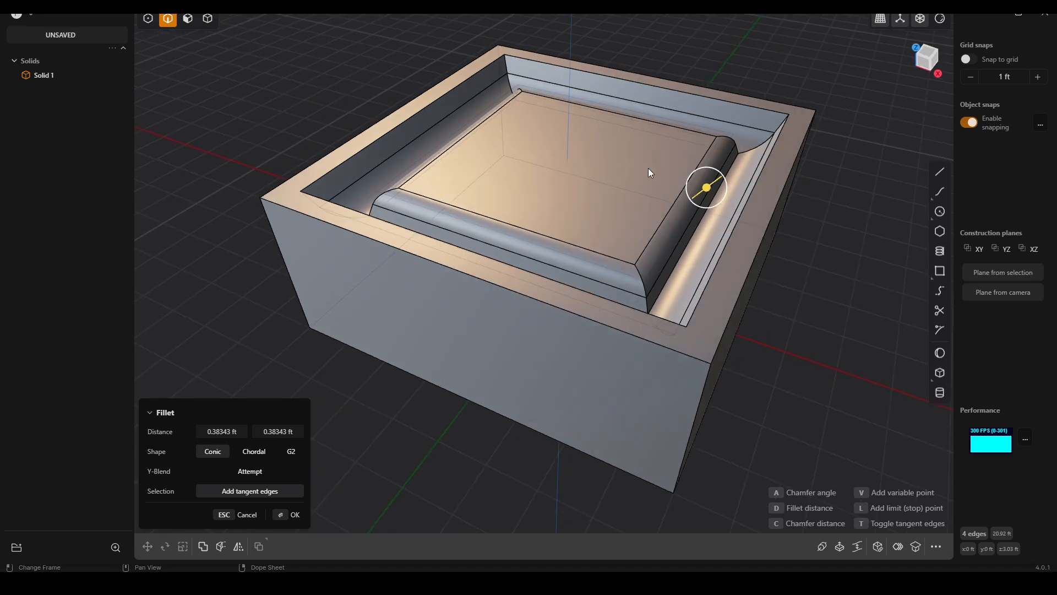
middle_click_drag(714, 63, 569, 269)
scroll(570, 268, "up", 2)
key("3")
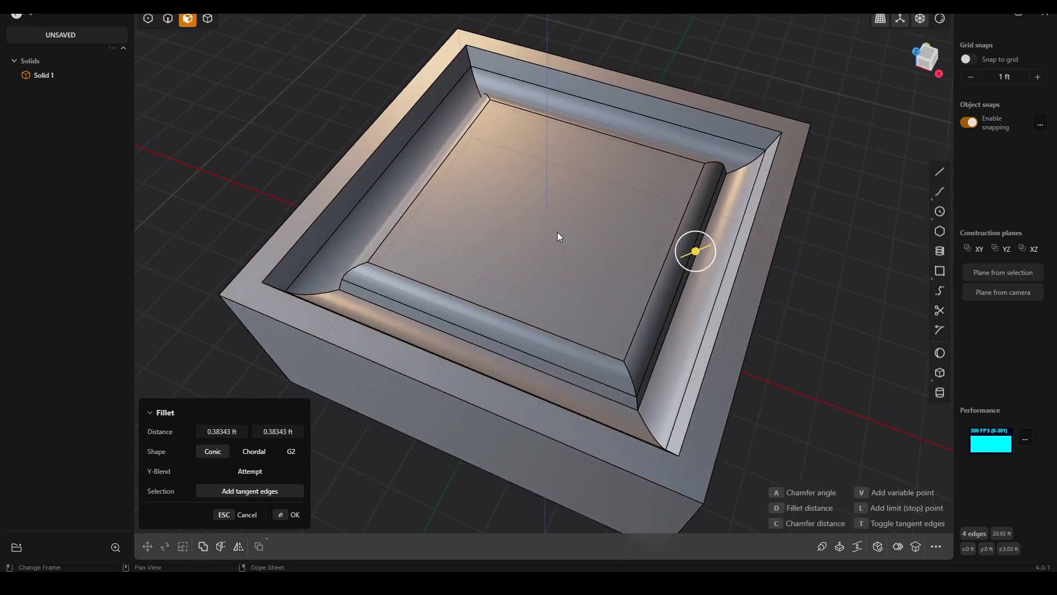
right_click(558, 232)
Offset the outline of the pad's top face inward to create a smaller central square
left_click(540, 233)
middle_click_drag(602, 245, 598, 236)
key("o")
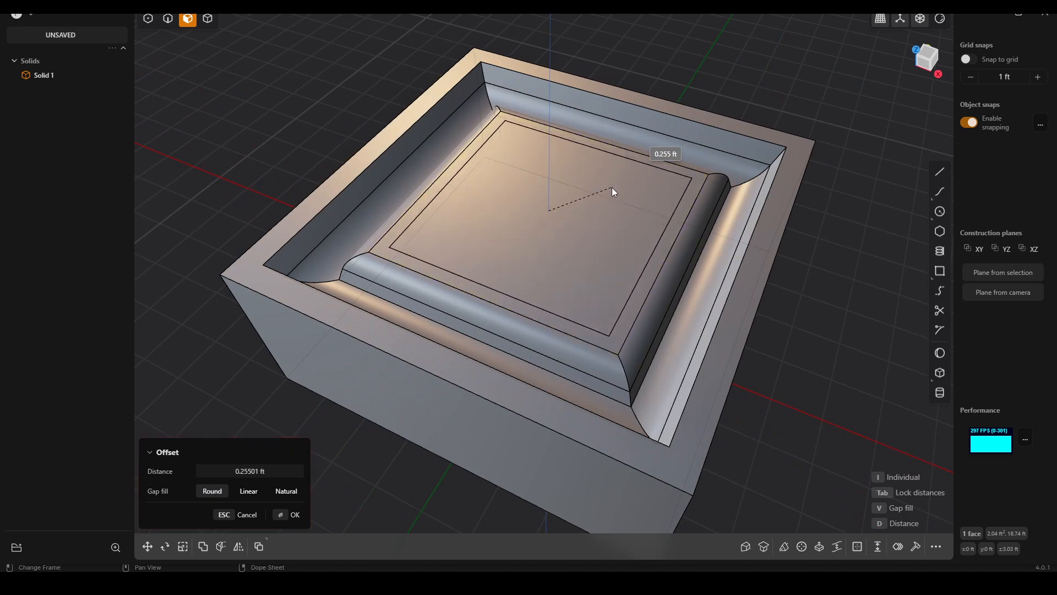
left_click(629, 190)
Sink the central square by 0.41328 ft and chamfer its floor edges by about 0.2 ft
left_click(559, 216)
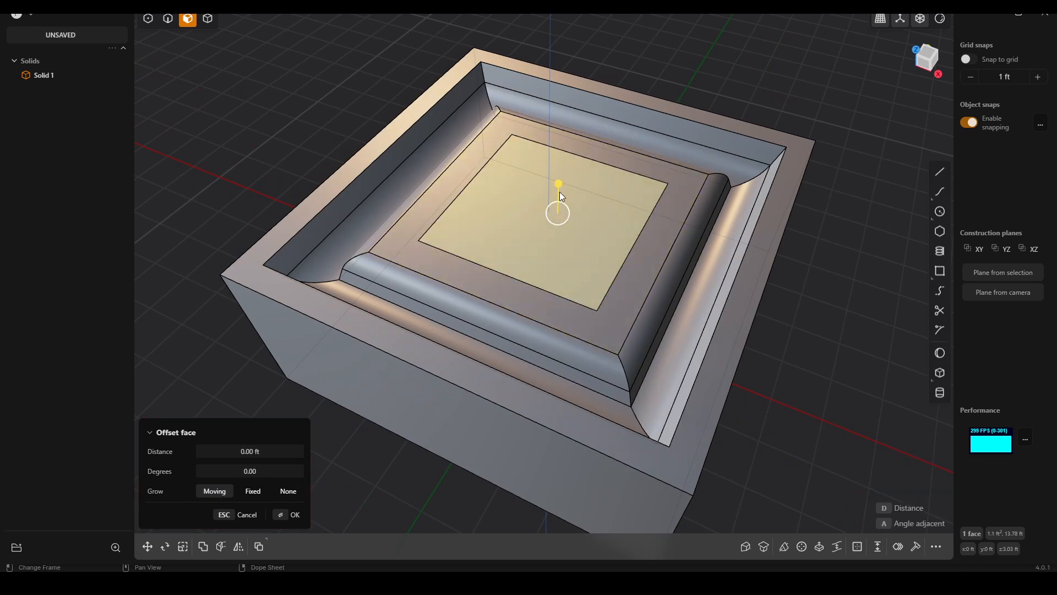
left_click_drag(558, 185, 568, 203)
middle_click_drag(569, 203, 575, 165)
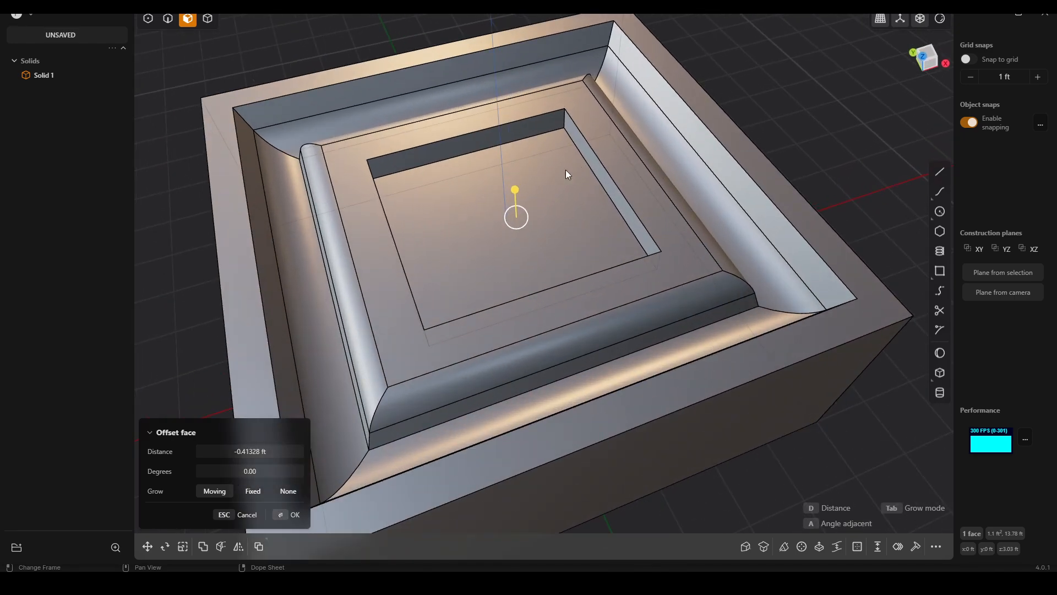
right_click(540, 185)
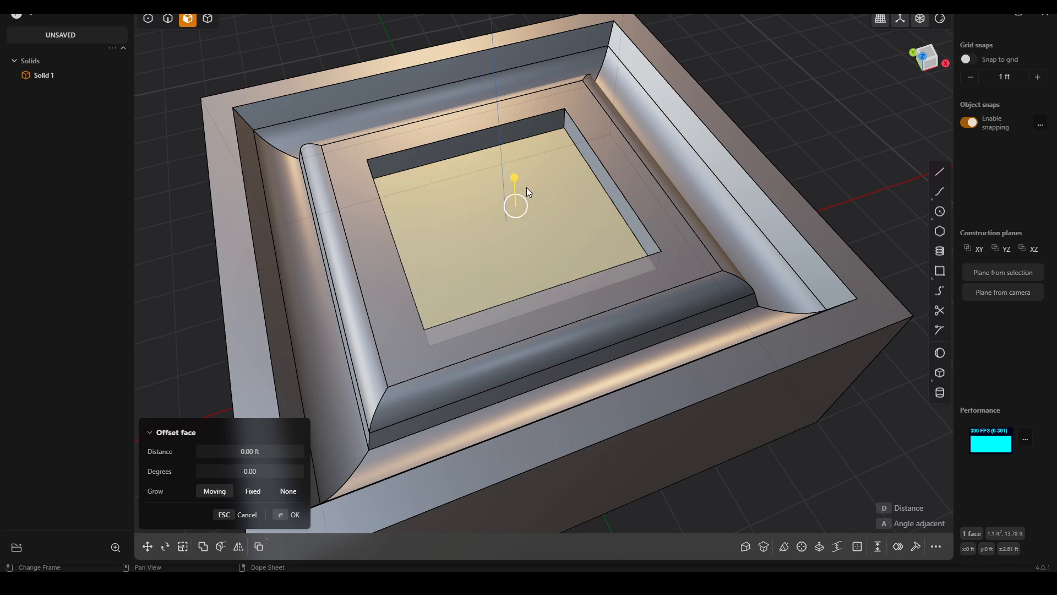
key("f")
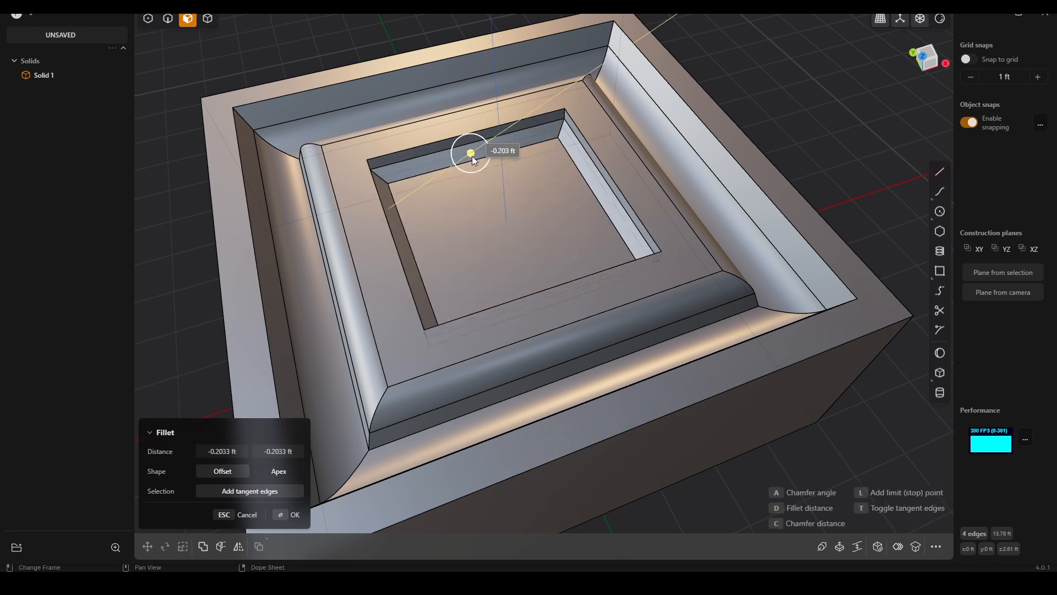
right_click(473, 164)
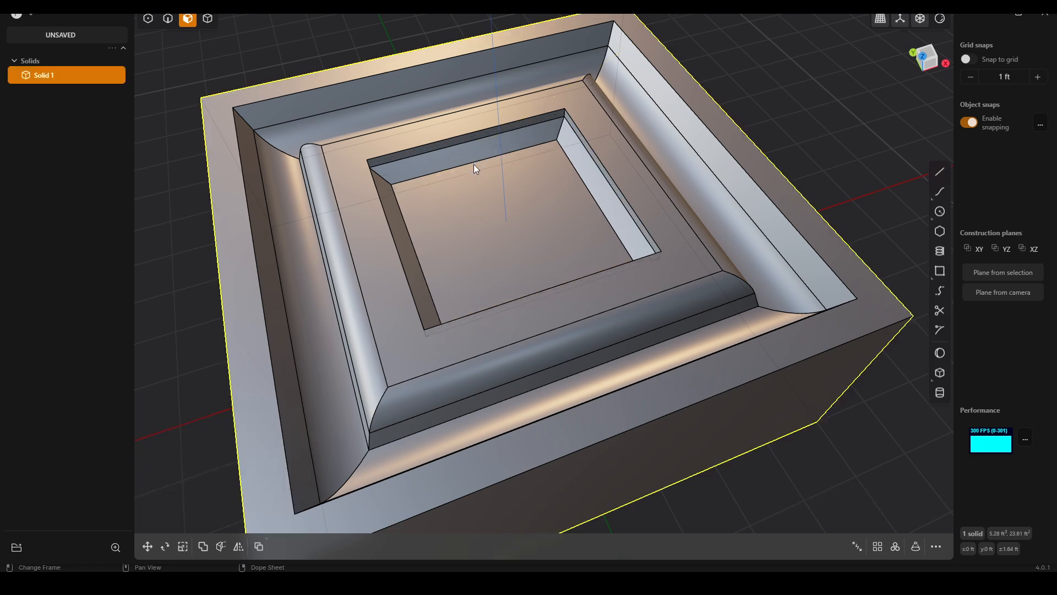
Offset the outlines of the central pocket's four chamfer faces inward by about 0.043 ft
left_click(461, 161)
left_click(587, 175, "shift")
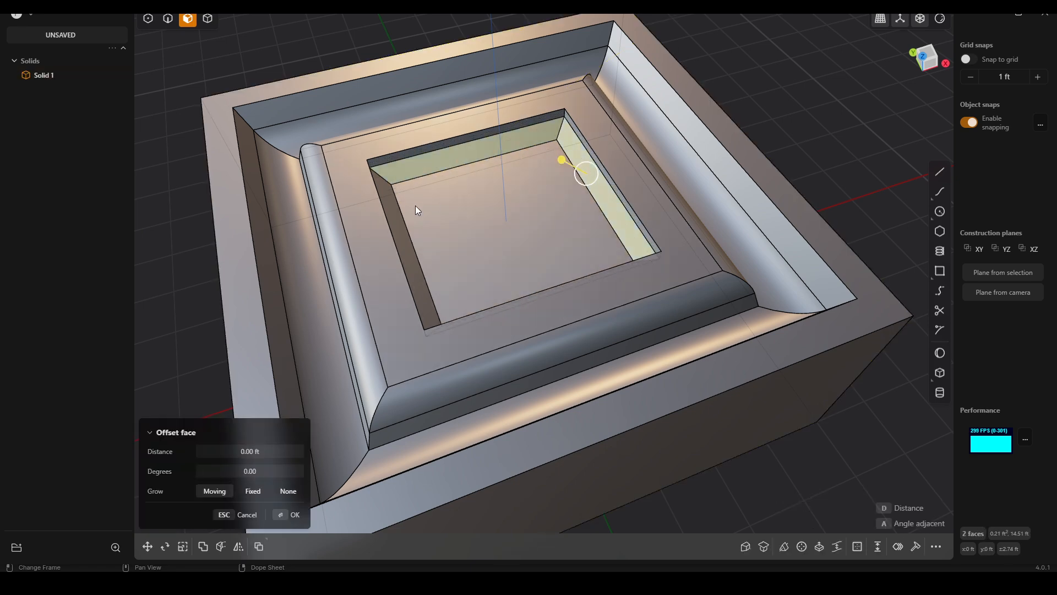
middle_click_drag(397, 210, 716, 119)
left_click(724, 117, "shift")
left_click(568, 113, "shift")
middle_click_drag(564, 110, 574, 212)
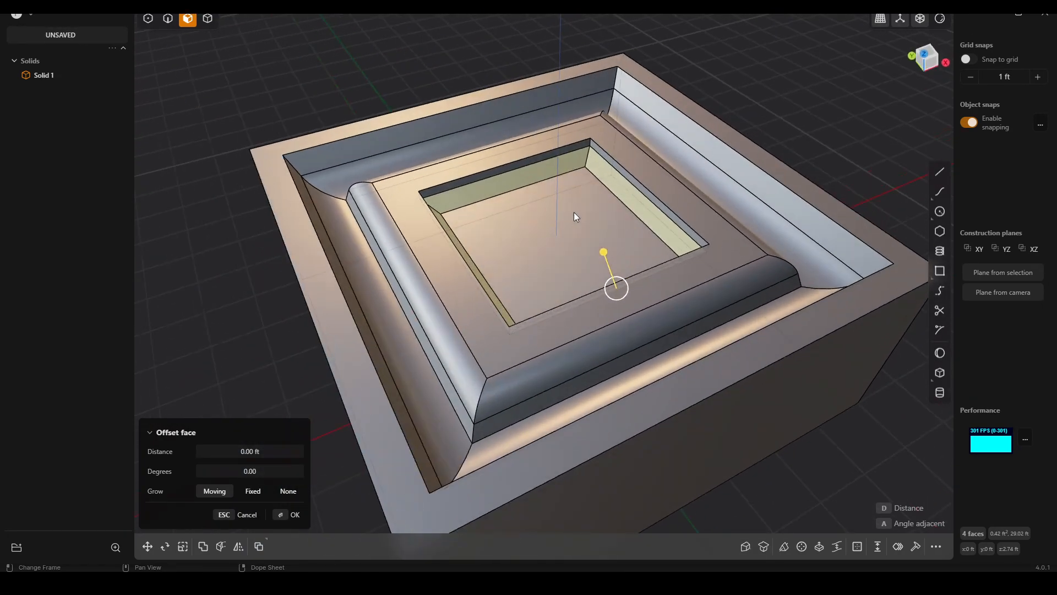
key("o")
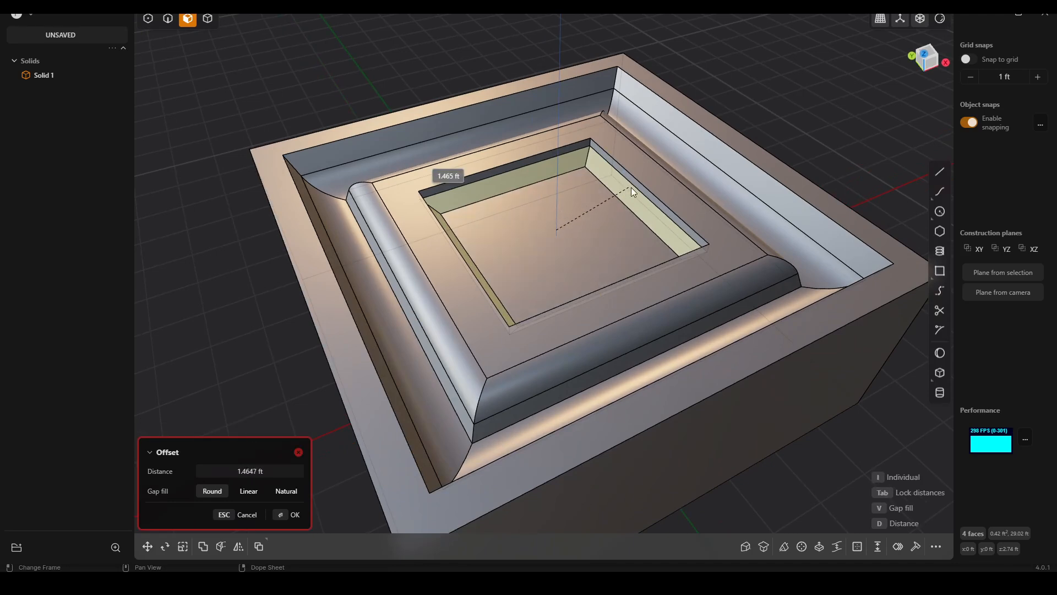
left_click(586, 220)
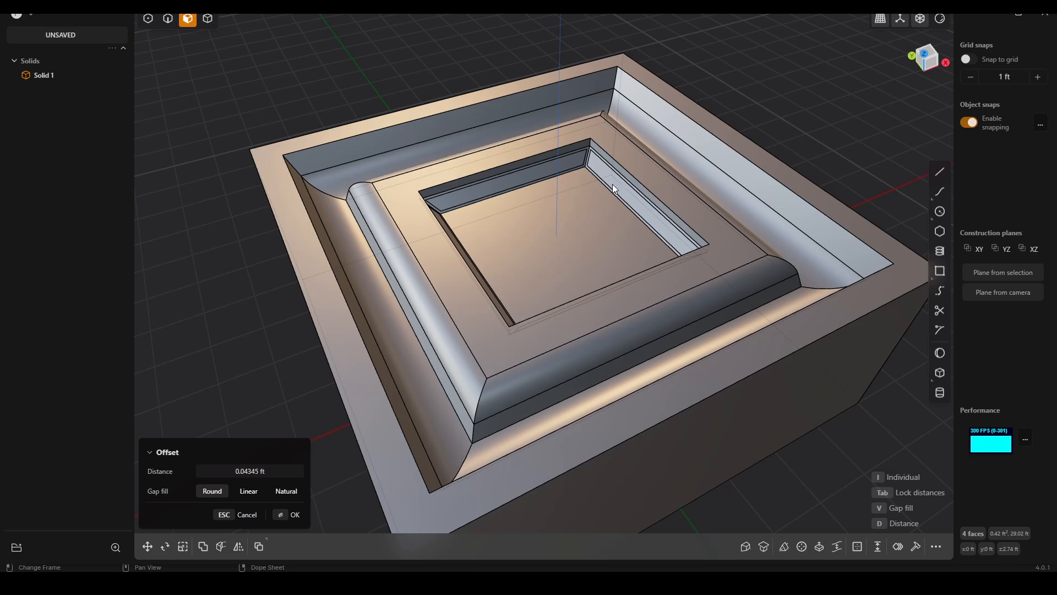
Try to extrude the four inset chamfer faces of the central pocket
left_click(612, 184)
left_click(529, 169, "shift")
middle_click_drag(611, 192, 711, 197)
left_click(503, 135, "shift")
left_click(477, 134, "shift")
middle_click_drag(477, 133, 564, 122)
scroll(423, 138, "up", 4)
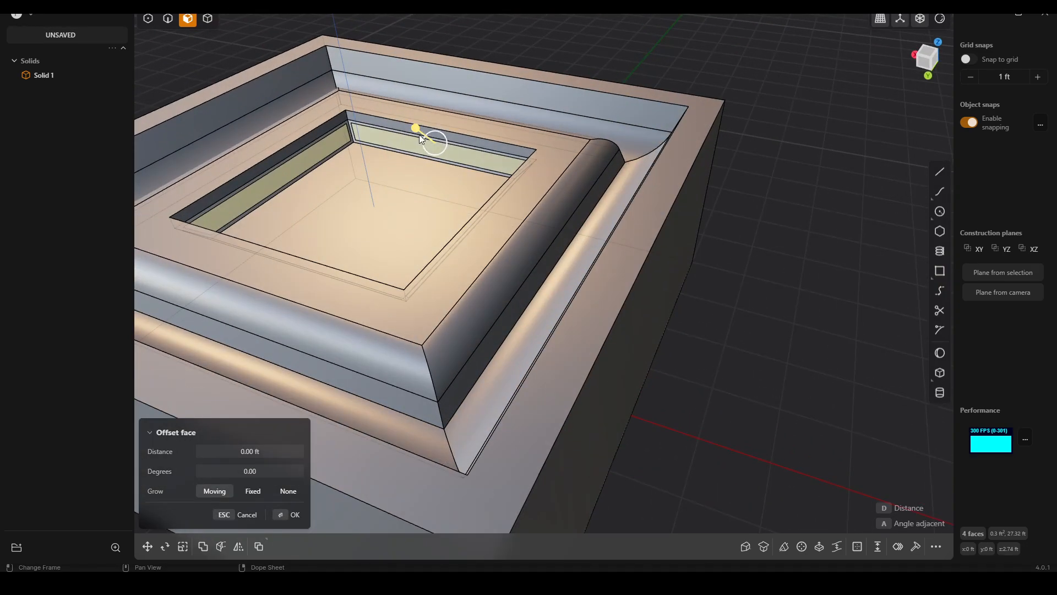
key("e")
left_click_drag(458, 123, 400, 136)
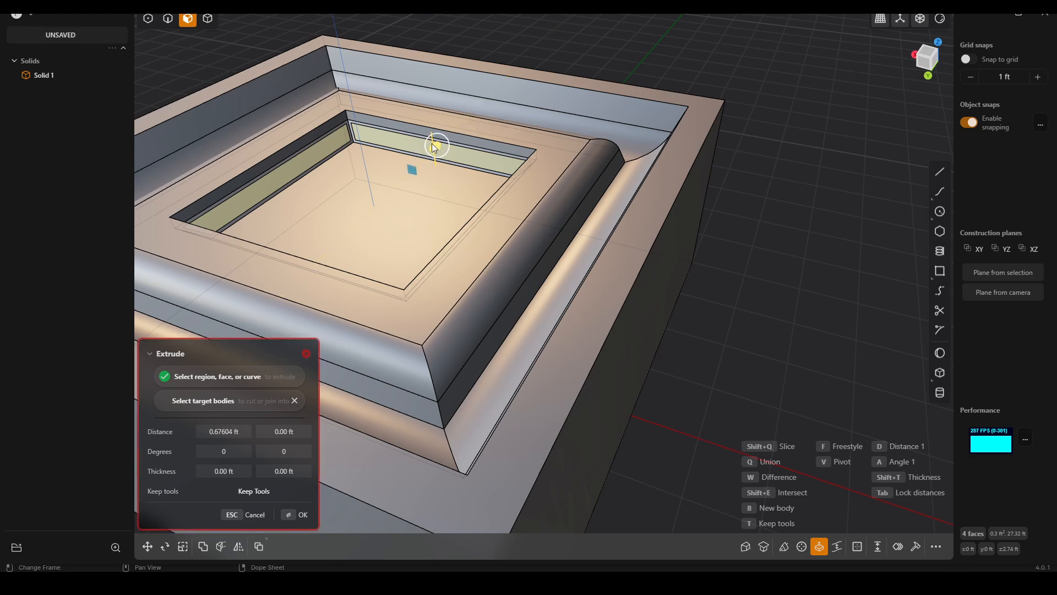
key("Return")
Select the four inset chamfer faces in the central pocket and raise them into strips with Offset Face
left_click(420, 150)
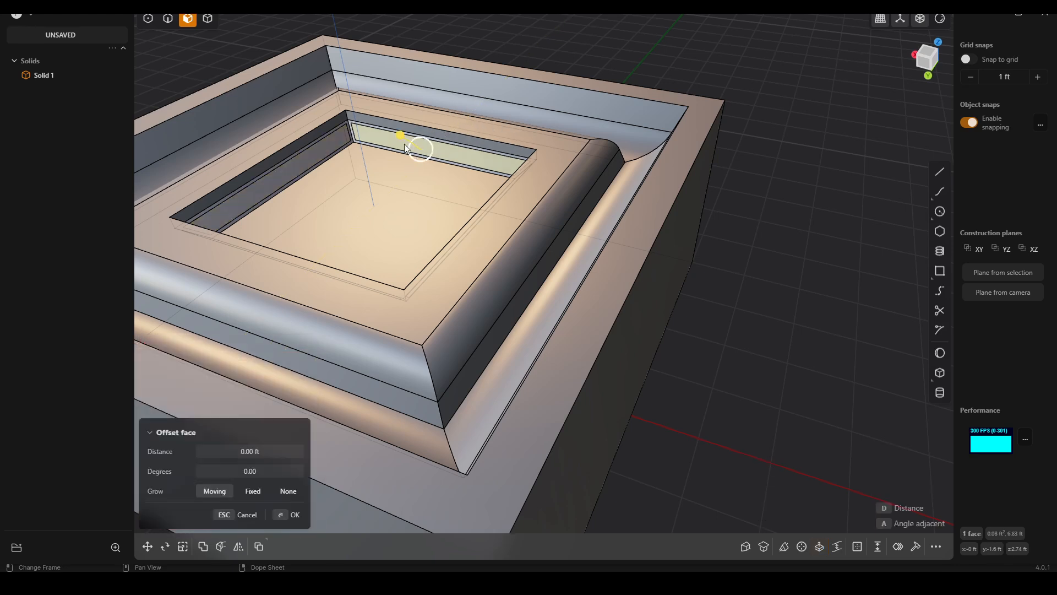
left_click(332, 148, "shift")
middle_click_drag(332, 148, 365, 43)
left_click(389, 58, "shift")
left_click(359, 65, "shift")
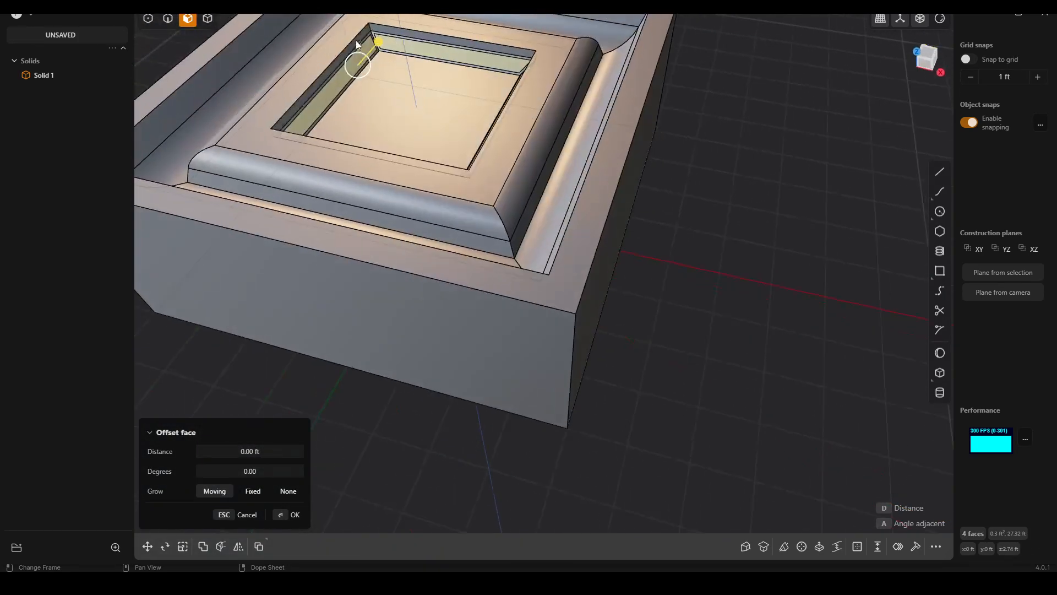
mouse_move(372, 37)
left_mouse_down()
mouse_move(364, 45)
mouse_move(374, 47)
left_mouse_up()
middle_click_drag(448, 117, 724, 150)
key("Return")
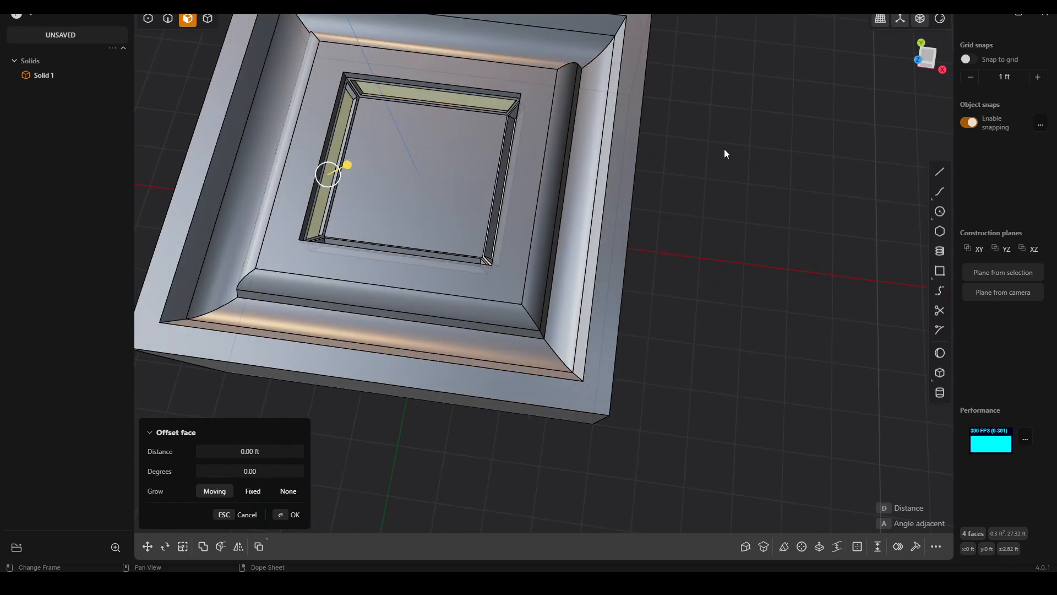
Draw a narrow centre-based rectangle on the raised frame's flat top face, beside the central pocket and reaching over the rounded outer edge
middle_click_drag(644, 177, 611, 326)
left_click(609, 339)
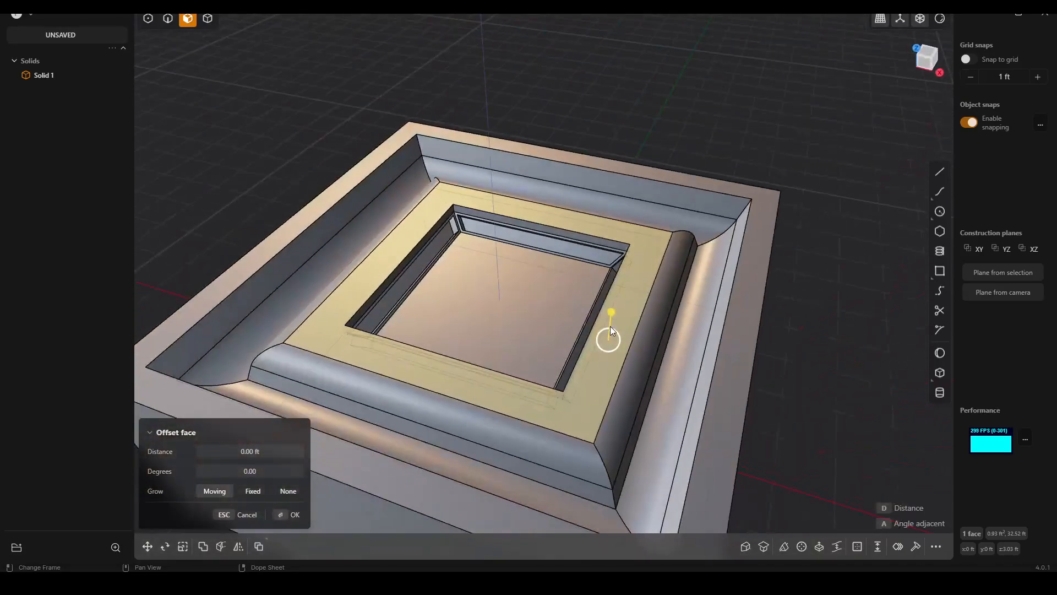
left_click(940, 271)
left_click(641, 322)
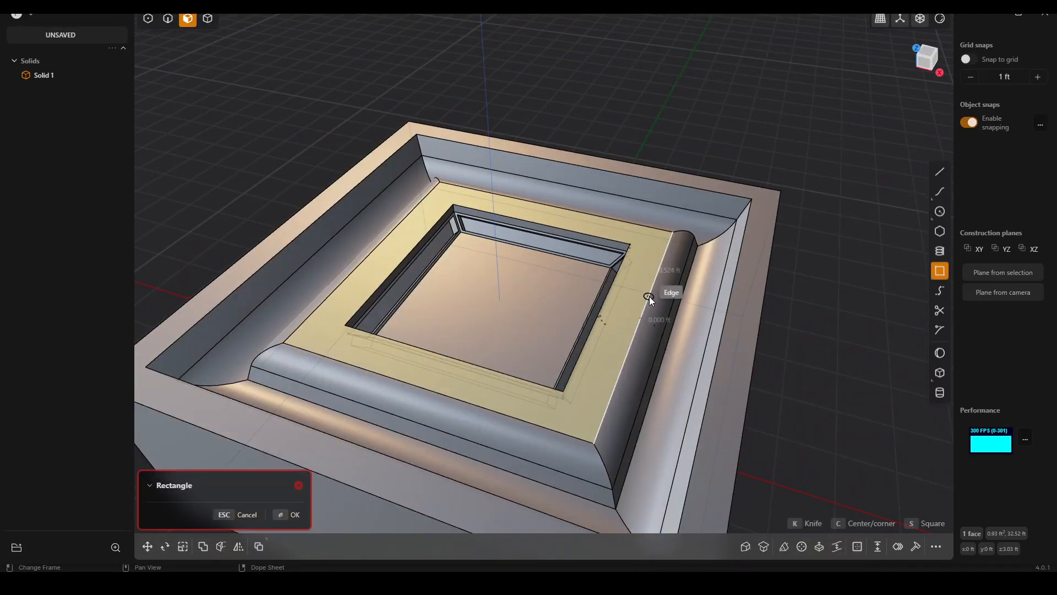
key("c")
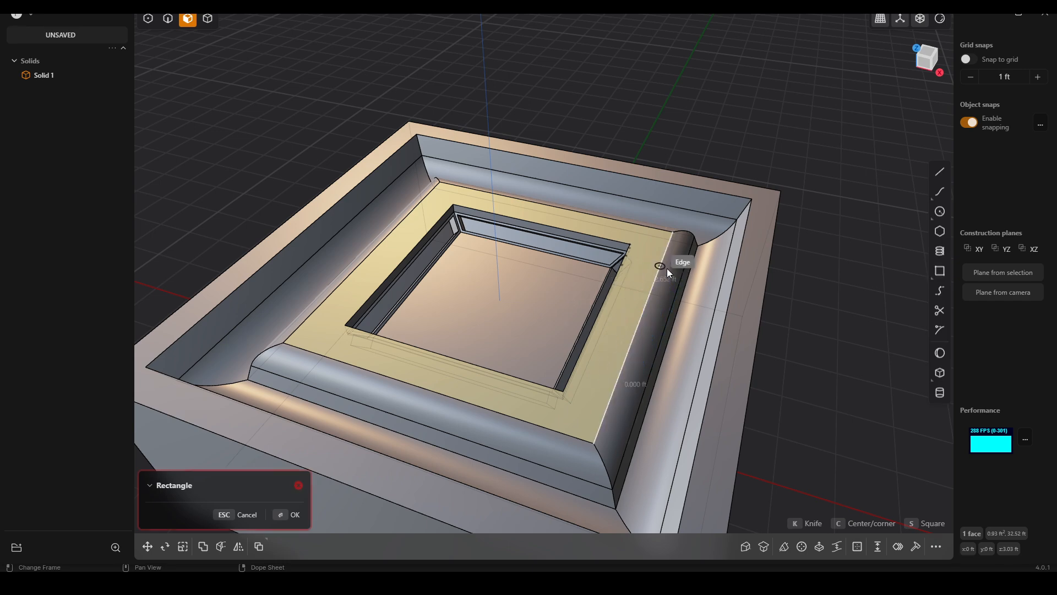
left_click(678, 262)
Extrude the rectangle about 0.249 ft down as a separate bar and offset its outer side face outward about 0.32 ft
middle_click_drag(678, 262, 648, 301)
key("e")
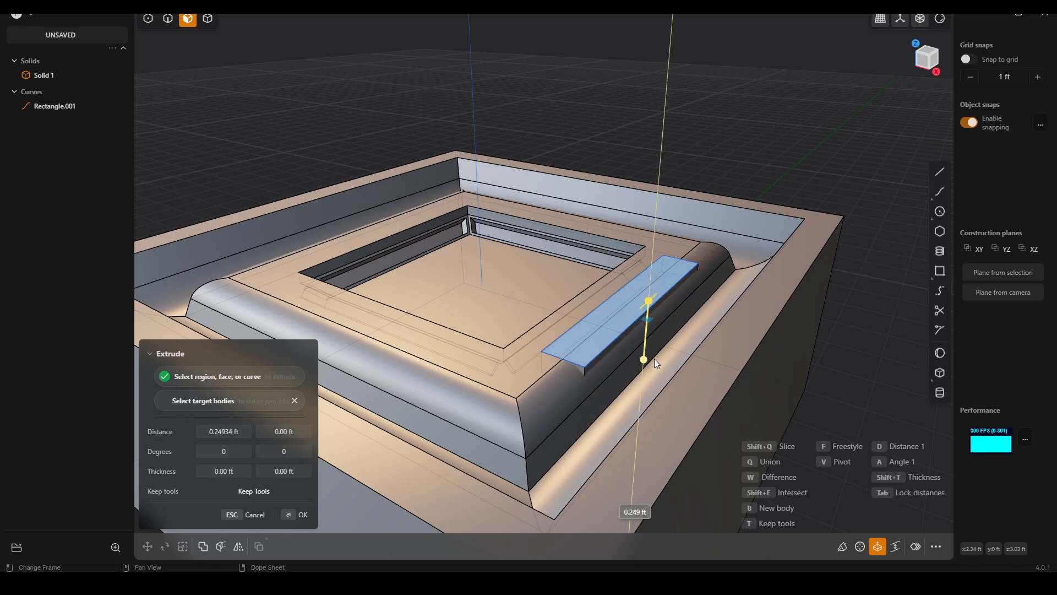
left_click(649, 361)
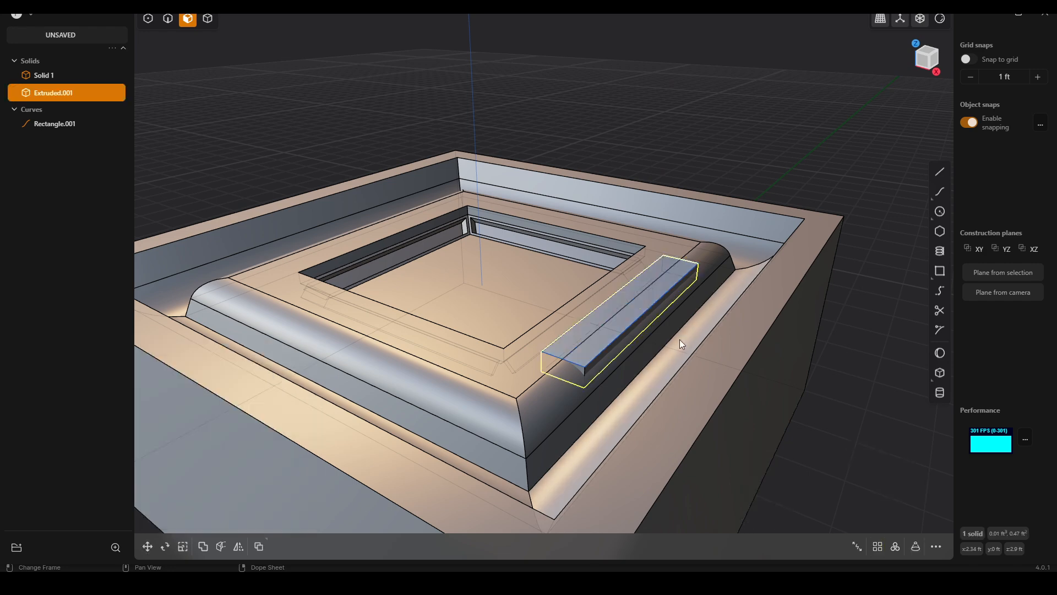
left_click(640, 325)
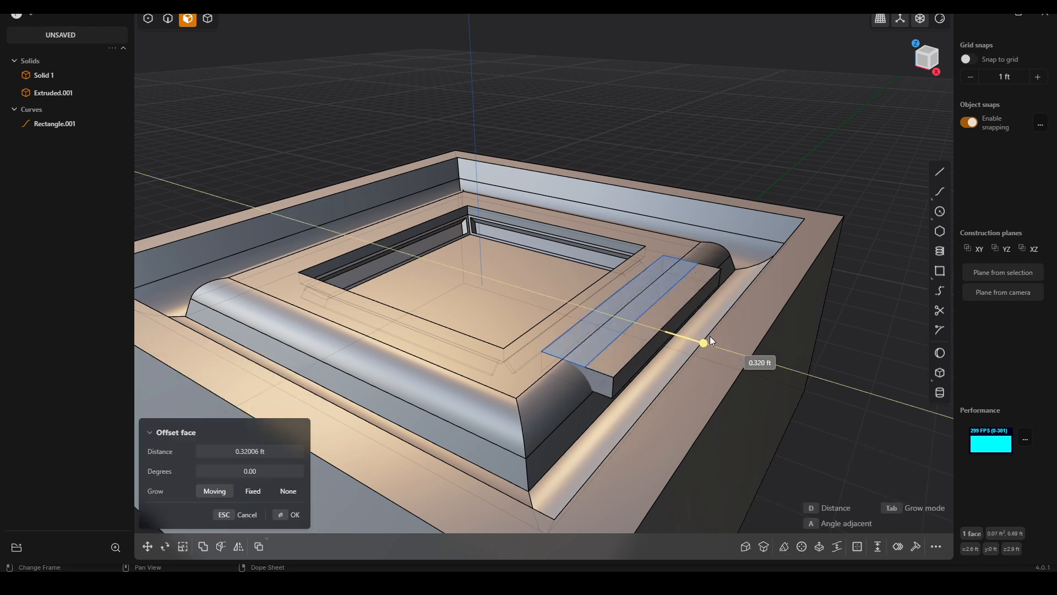
left_click(871, 301)
Subtract the bar from the block with a Boolean difference and disable the rectangle curve in the viewport
key("5")
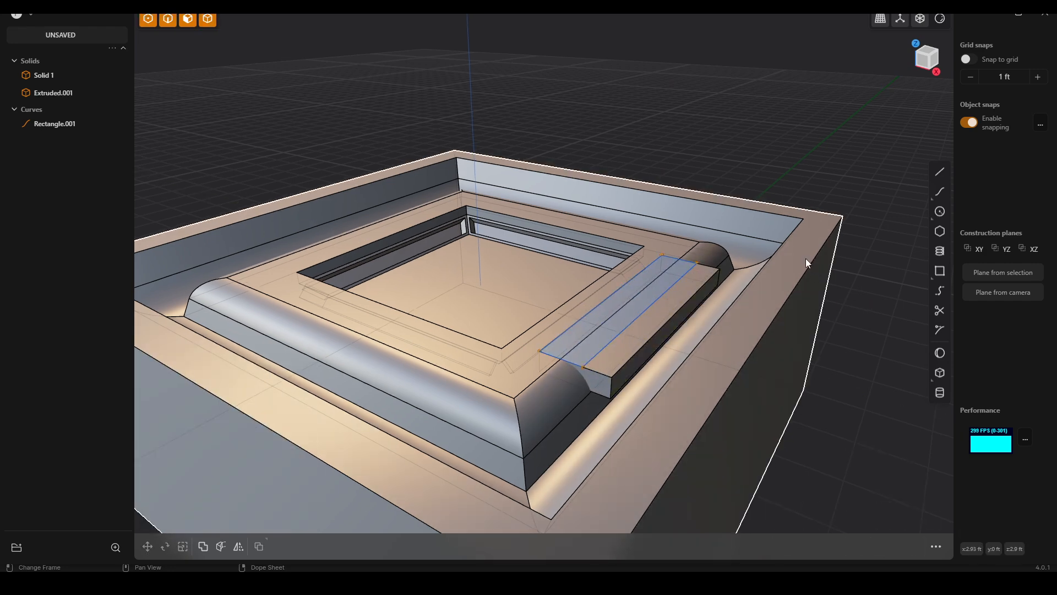
left_click(804, 260)
left_click(681, 306)
key("ctrl+minus")
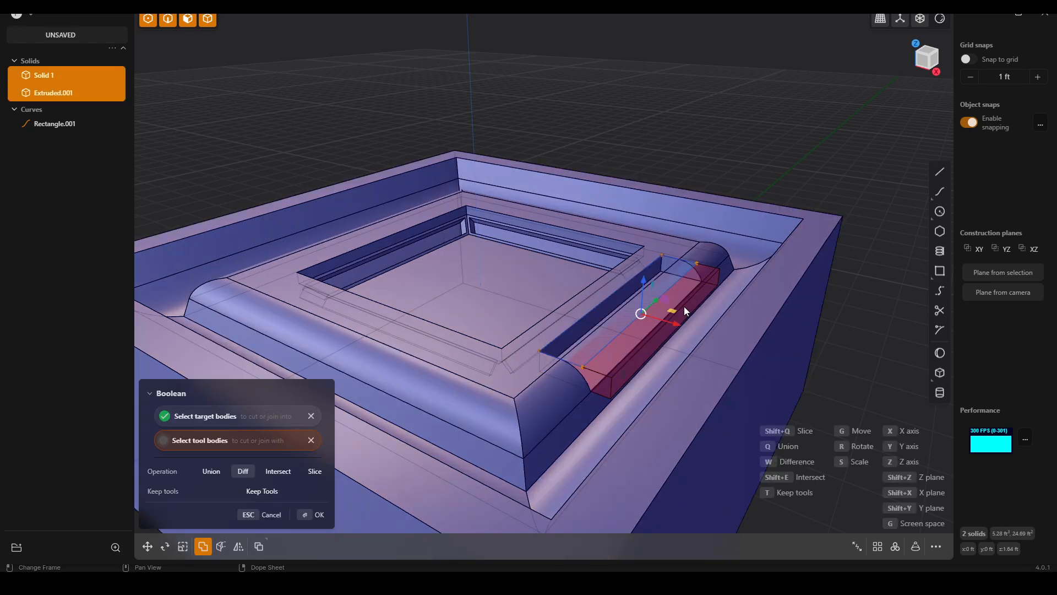
key("Return")
middle_click_drag(707, 333, 672, 356)
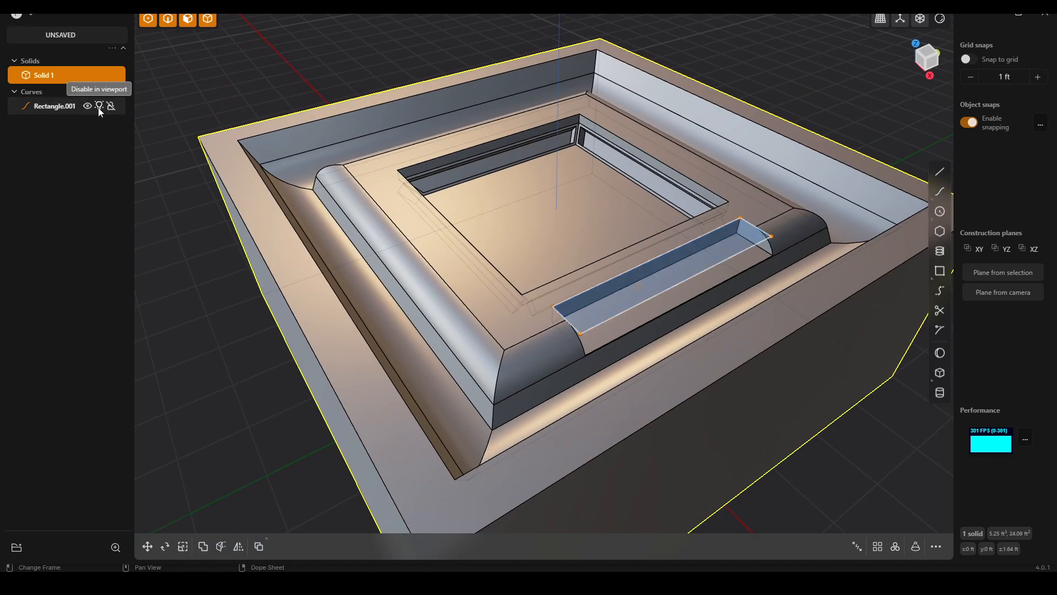
middle_click_drag(458, 181, 746, 160)
left_click(746, 160)
Mirror the block along X with merged halves to repeat the side slot on the opposite side of the frame
left_click(709, 305)
scroll(710, 305, "down", 3)
key("alt+x")
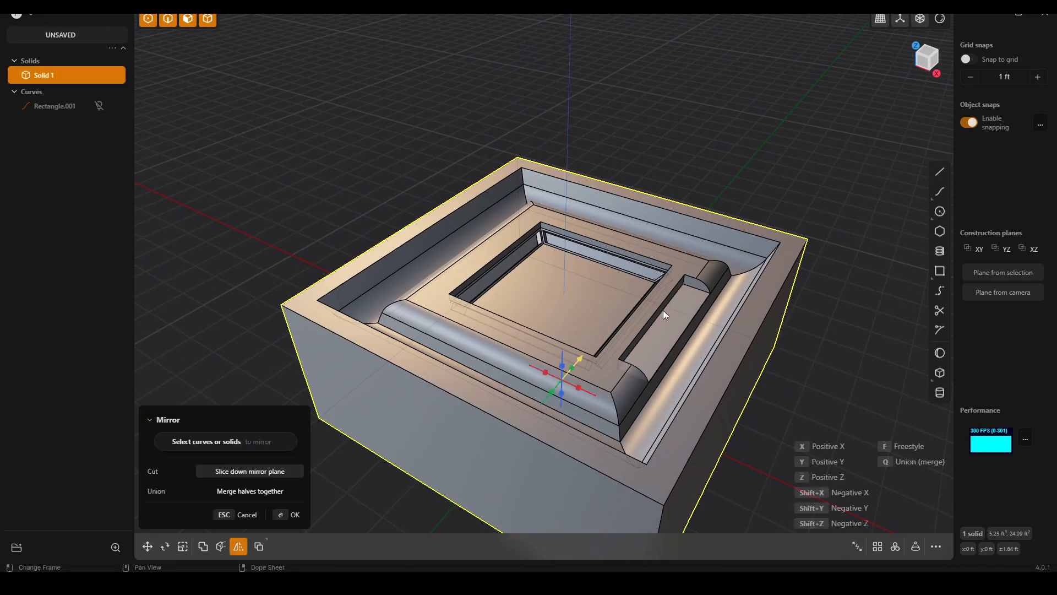
left_click(580, 389)
left_click(262, 495)
left_click(296, 518)
middle_click_drag(553, 406, 669, 325)
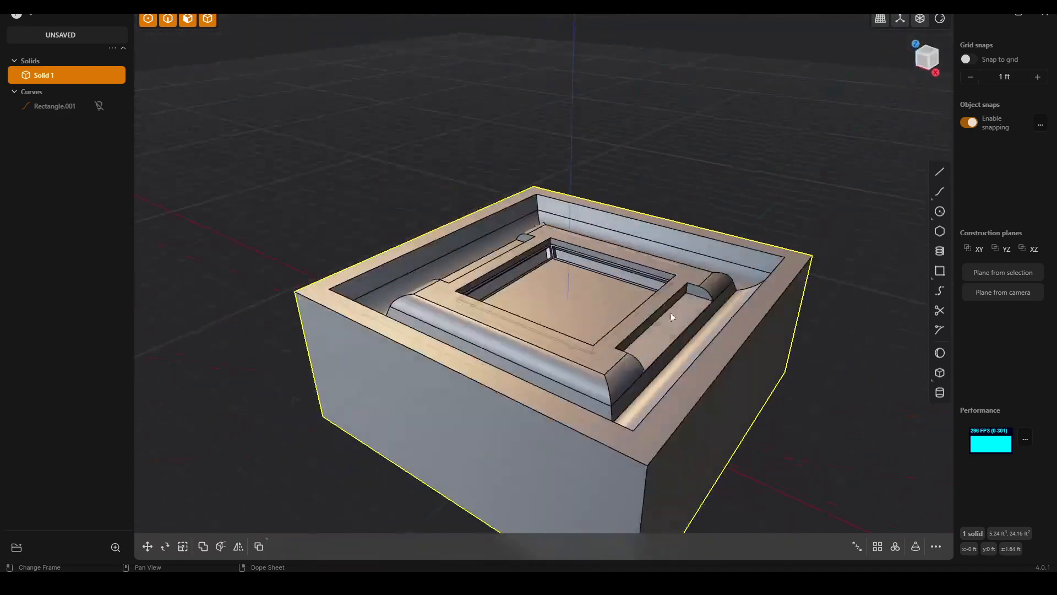
left_click(727, 141)
Fillet the inner long floor edge of the side slot
middle_click_drag(727, 146, 685, 310)
scroll(683, 282, "up", 5)
left_click(657, 280)
key("2")
middle_click_drag(633, 277, 640, 254)
left_click(615, 264)
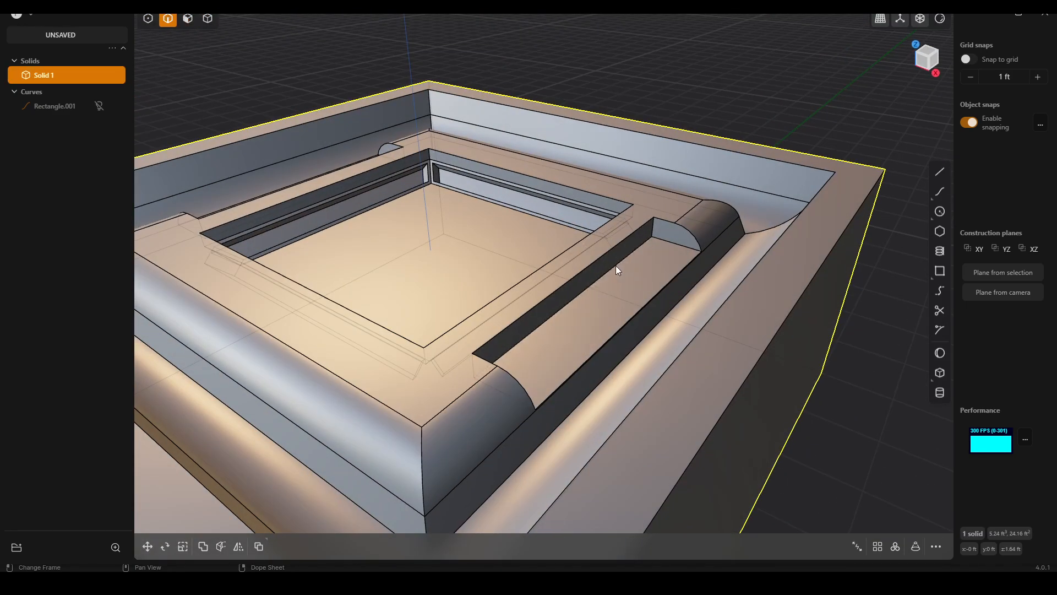
key("f")
mouse_move(617, 264)
left_mouse_down()
mouse_move(591, 255)
mouse_move(630, 254)
left_mouse_up()
key("Return")
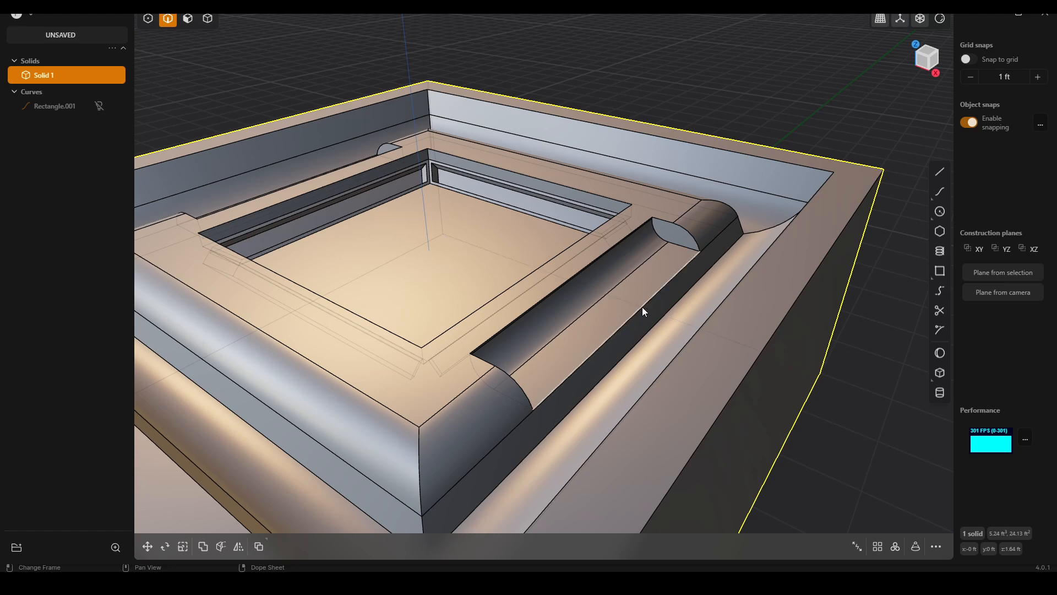
Bevel the outer long edge of the side slot's floor with the Fillet command
left_click(641, 307)
key("f")
left_click_drag(642, 306, 670, 311)
key("Return")
middle_click_drag(670, 311, 704, 227)
key("Escape")
middle_click_drag(429, 300, 469, 297)
scroll(469, 296, "down", 4)
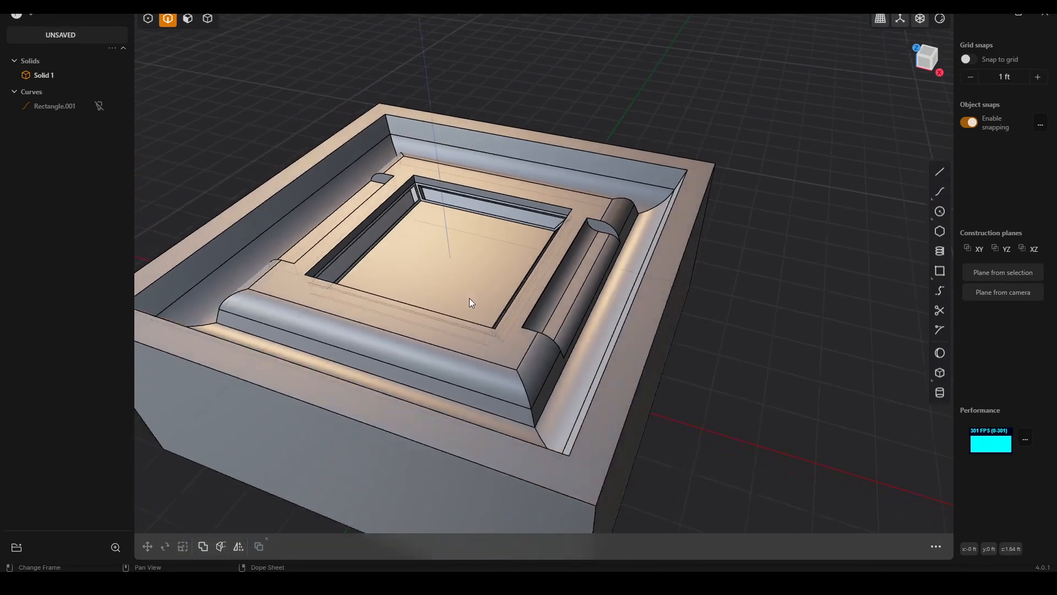
Mirror the block again with merged halves to repeat the slot's edge treatment on the opposite side
left_click(698, 249)
key("alt+x")
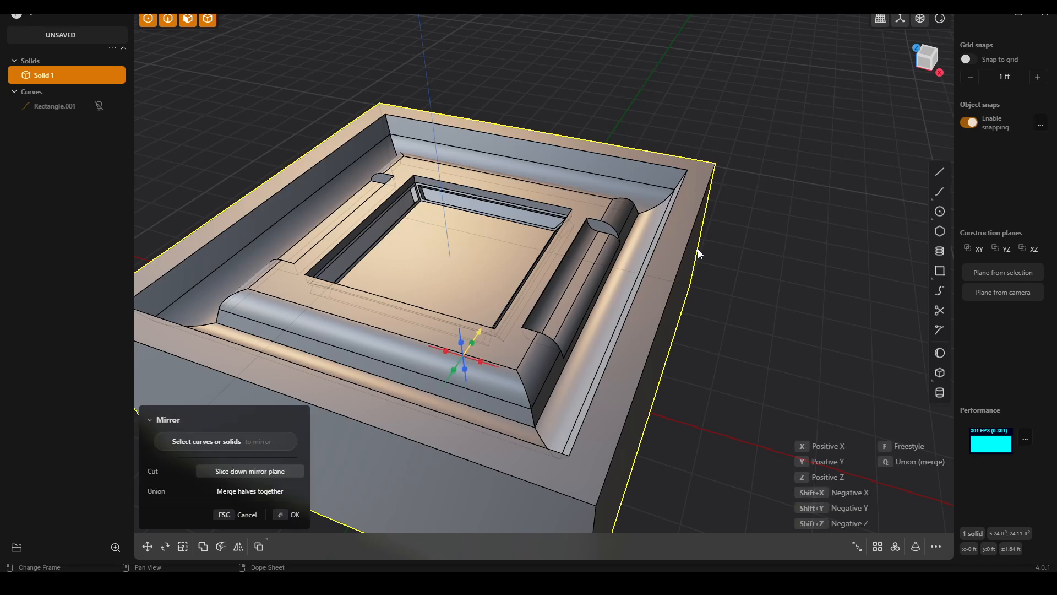
left_click(245, 490)
left_click(294, 514)
middle_click_drag(609, 370, 811, 245)
left_click(793, 246)
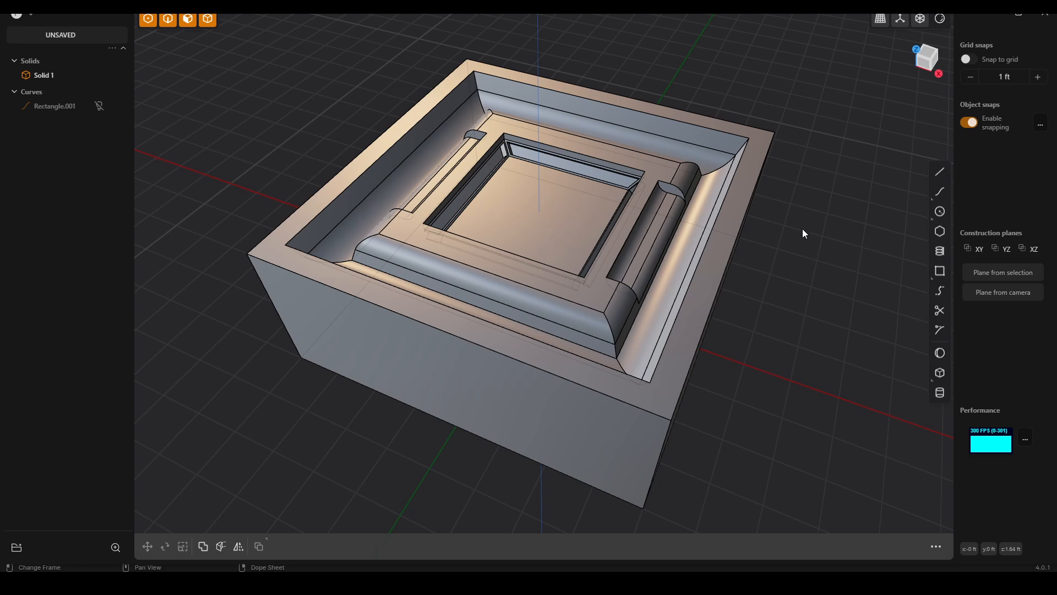
Sketch a trial circle with a radius of about 0.32 ft on the pocket floor and delete it
middle_click_drag(795, 231, 943, 258)
left_click(940, 211)
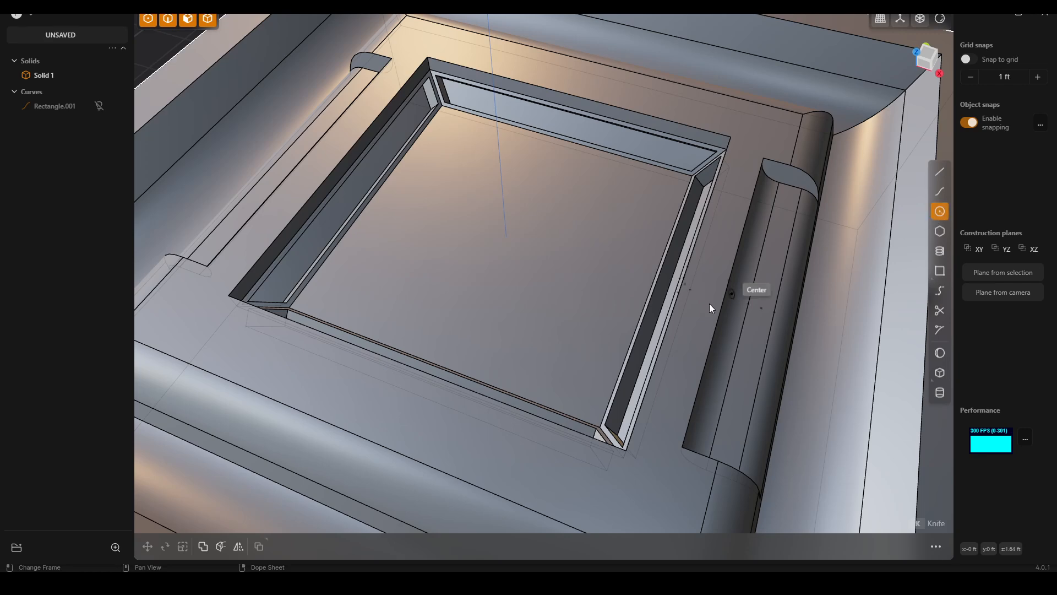
left_click(516, 358)
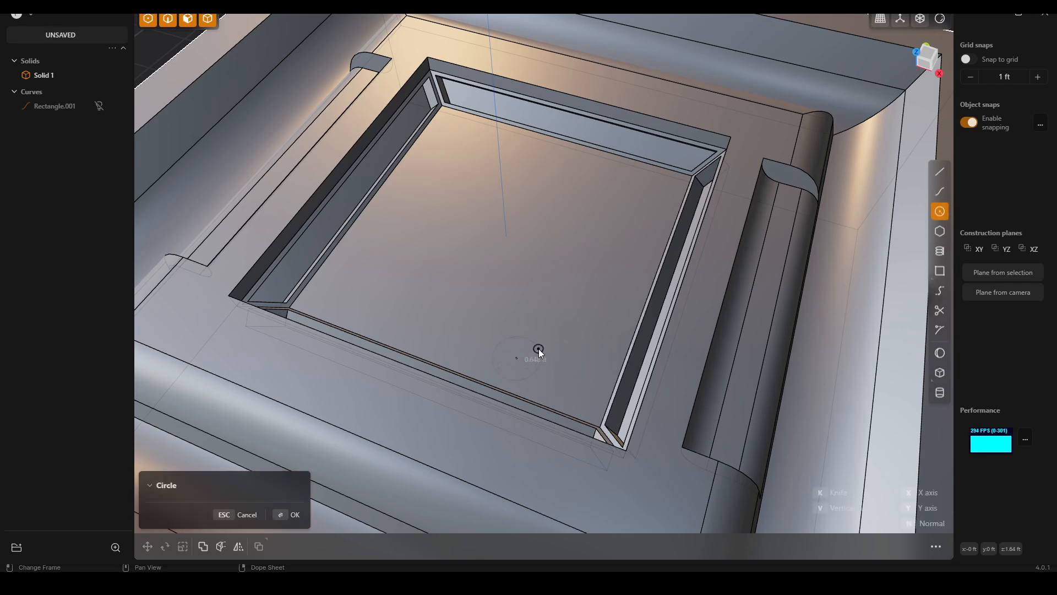
left_click(539, 348)
middle_click_drag(570, 378, 592, 438)
key("Delete")
Draw a circle with a radius of about 0.94 ft at the centre of the pocket floor
left_click(939, 212)
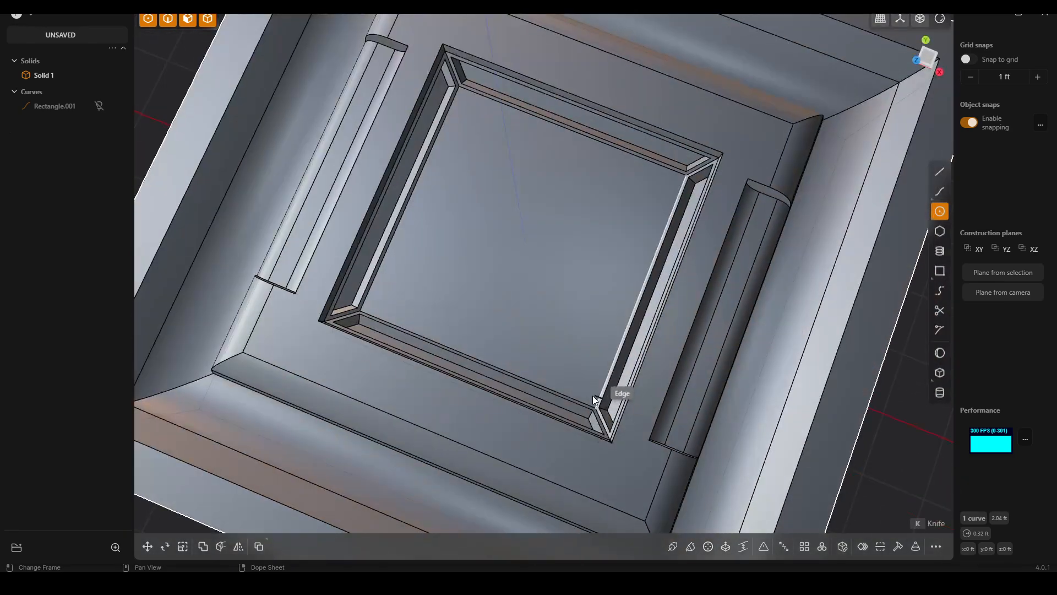
middle_click_drag(590, 403, 572, 374)
middle_click_drag(521, 264, 530, 241)
left_click(519, 250)
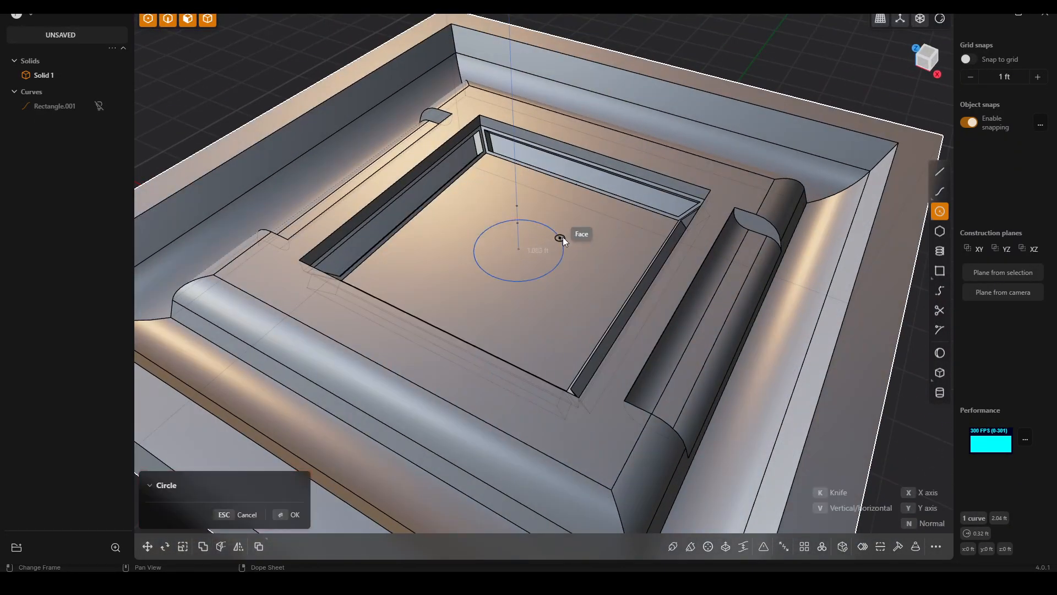
left_click(591, 234)
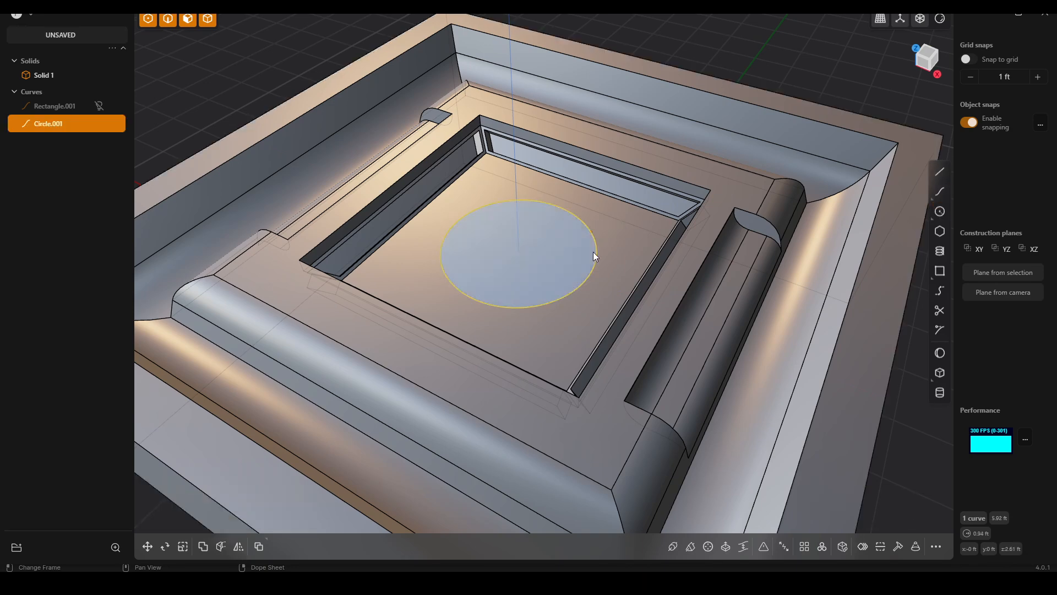
Extrude the circle down into the pocket floor as a separate disc
middle_click_drag(593, 239, 562, 241)
key("x")
left_click_drag(531, 193, 542, 199)
key("Return")
middle_click_drag(549, 202, 635, 262)
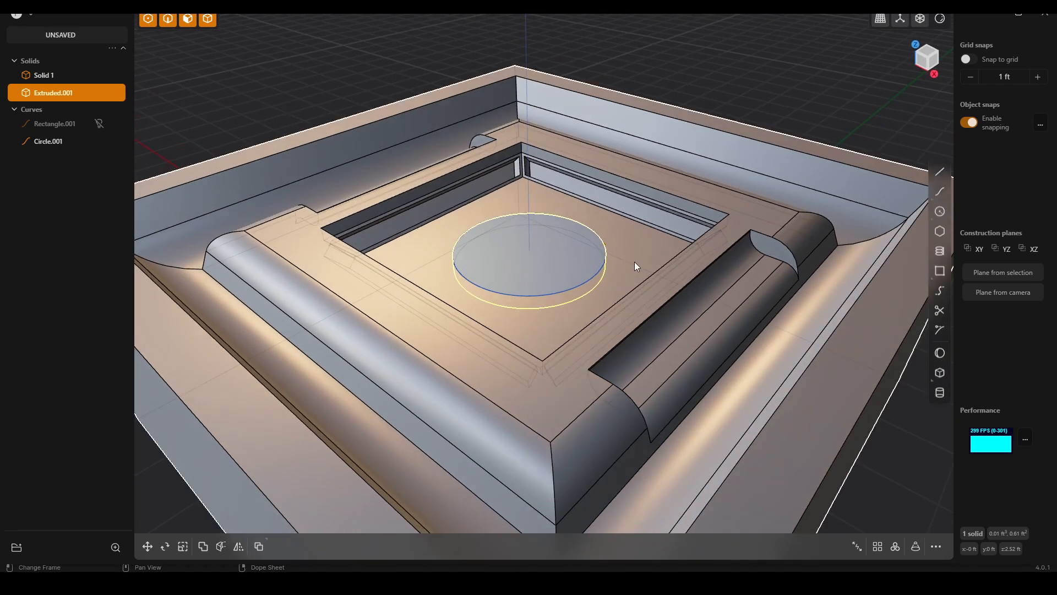
Subtract the disc from the block with a Boolean difference and hide the circle curve
left_click(753, 120)
left_click(754, 139)
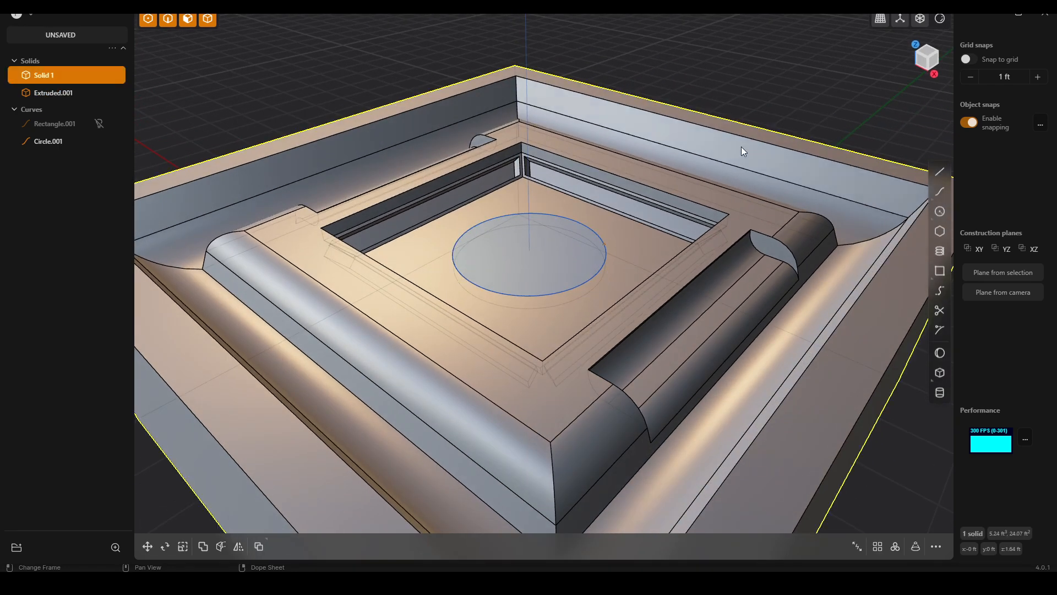
left_click(594, 286)
key("b")
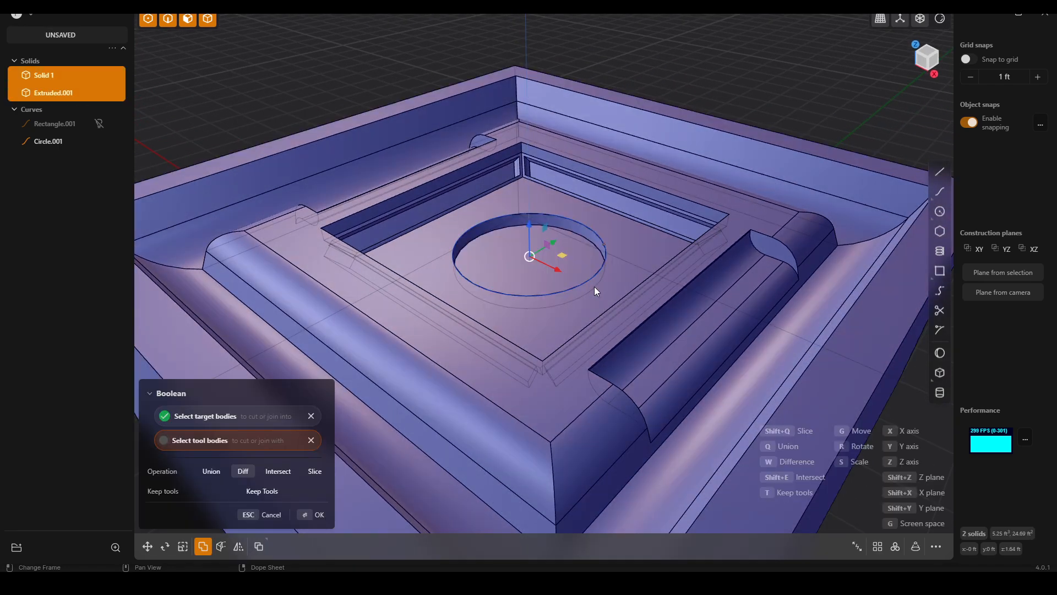
key("Return")
middle_click_drag(594, 287, 617, 287)
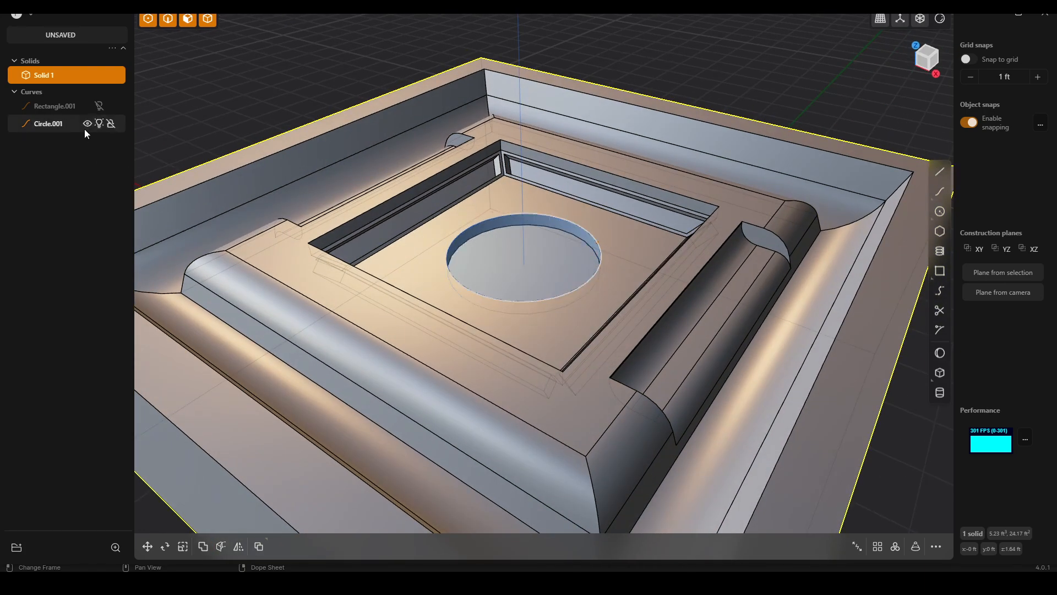
left_click(88, 122)
left_click(773, 83)
Fillet the floor edge of the circular recess
scroll(716, 105, "down", 4)
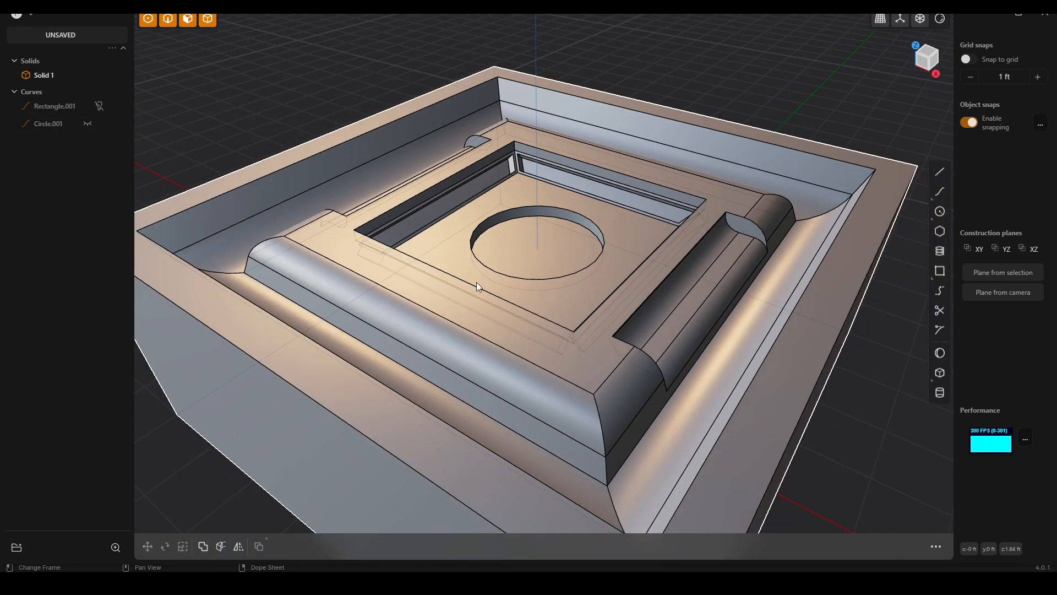
middle_click_drag(476, 282, 533, 294)
scroll(513, 221, "up", 5)
left_click(509, 206)
key("3")
left_click(502, 201)
key("o")
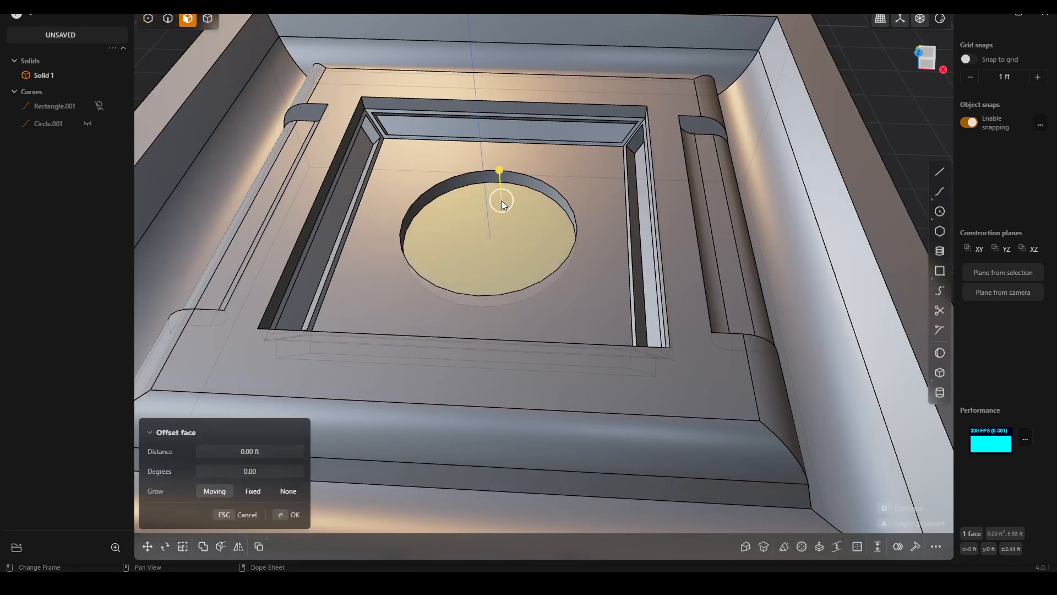
key("2")
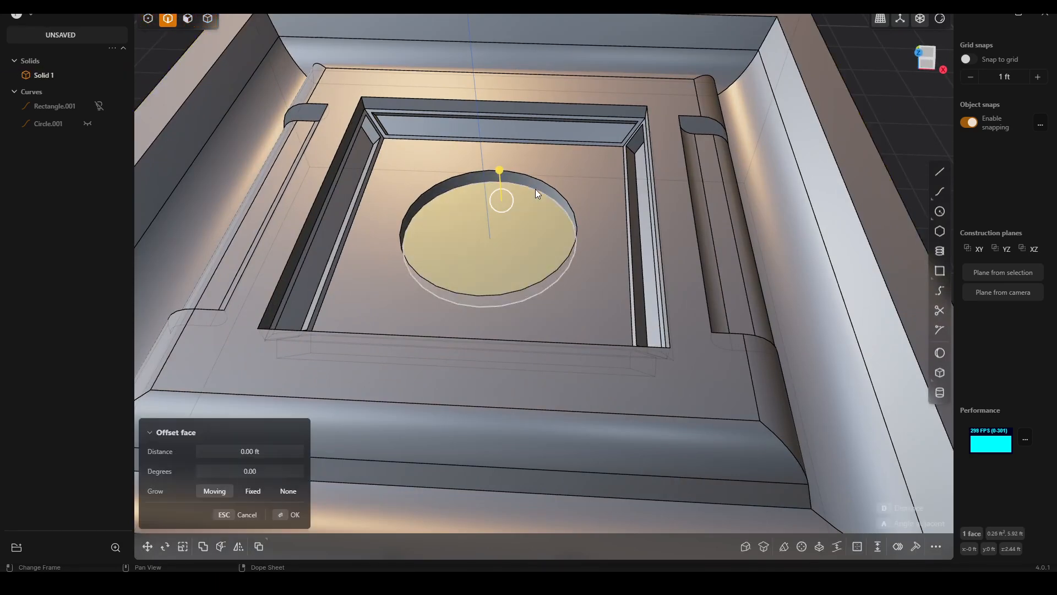
left_click(535, 189)
key("f")
left_click_drag(532, 189, 591, 193)
right_click(575, 194)
Chamfer the upper rim of the circular recess into a wide sloped ring
left_click(563, 196)
key("b")
right_click(590, 193)
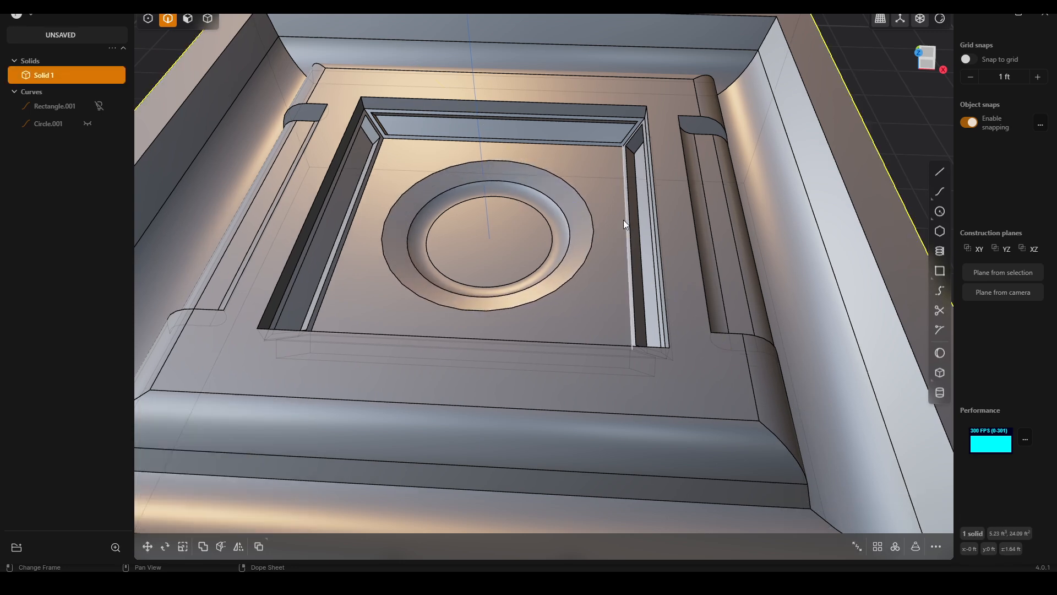
key("3")
left_click(576, 223)
key("o")
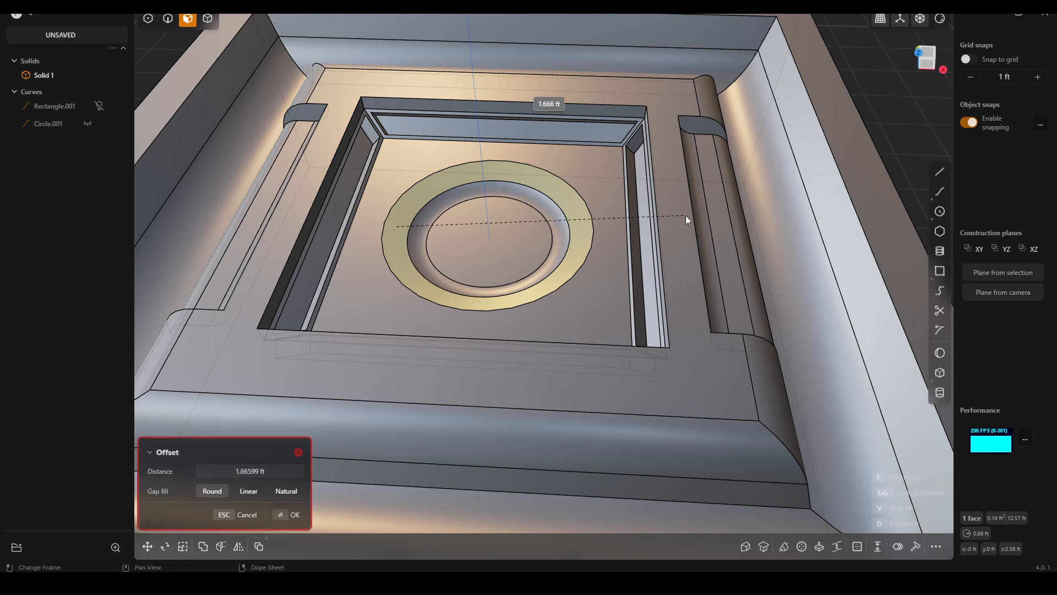
key("Escape")
left_click(586, 229)
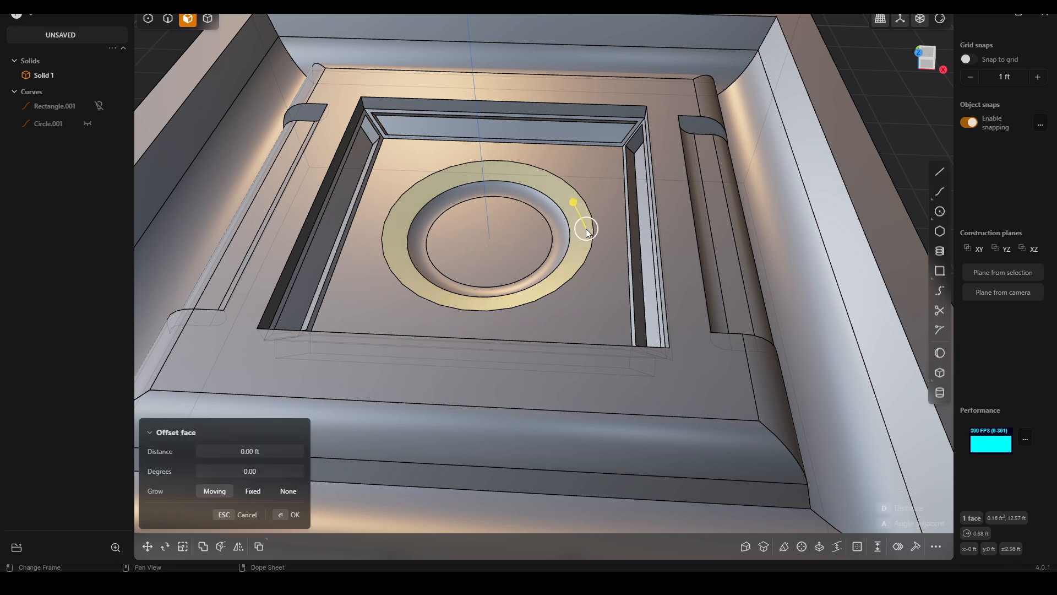
key("o")
key("d")
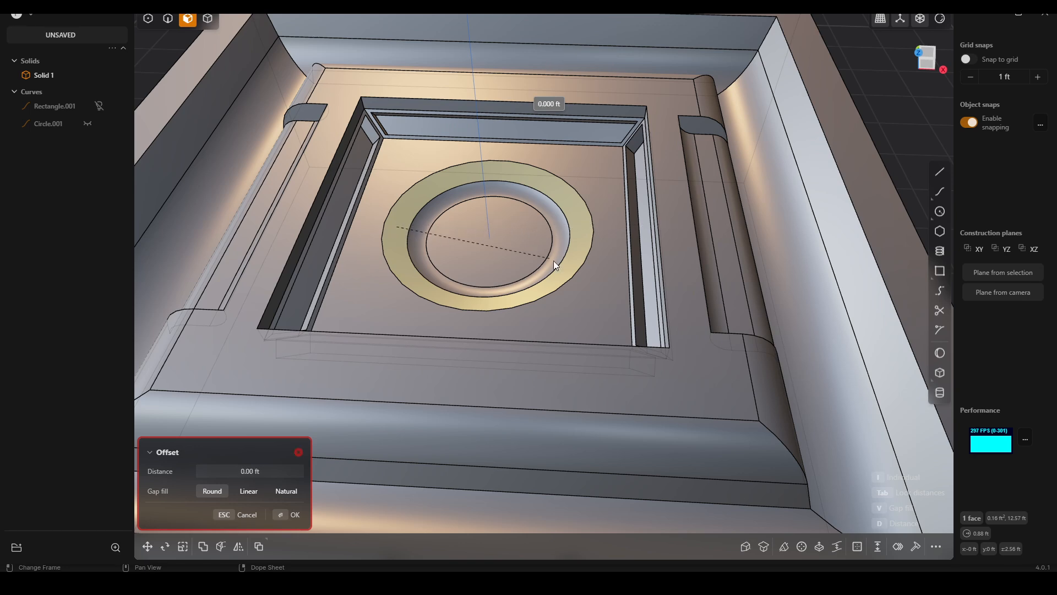
left_click(487, 243)
middle_click_drag(495, 244, 554, 252)
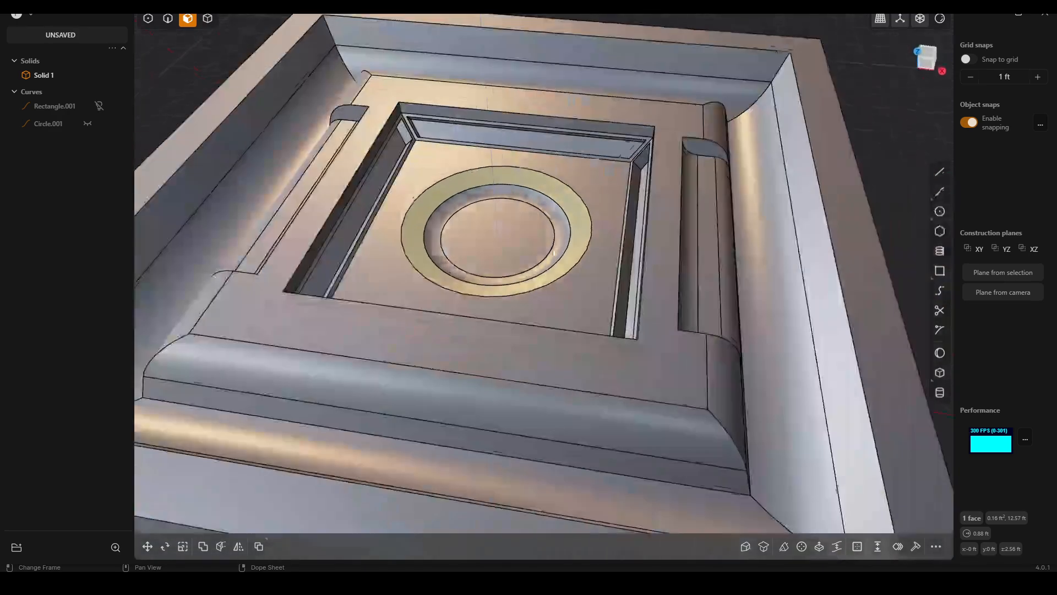
Bevel the outer and inner circular edges of the sloped ring with narrow edge bands
scroll(541, 209, "up", 5)
mouse_move(628, 265)
middle_mouse_down()
mouse_move(610, 256)
mouse_move(628, 257)
middle_mouse_up()
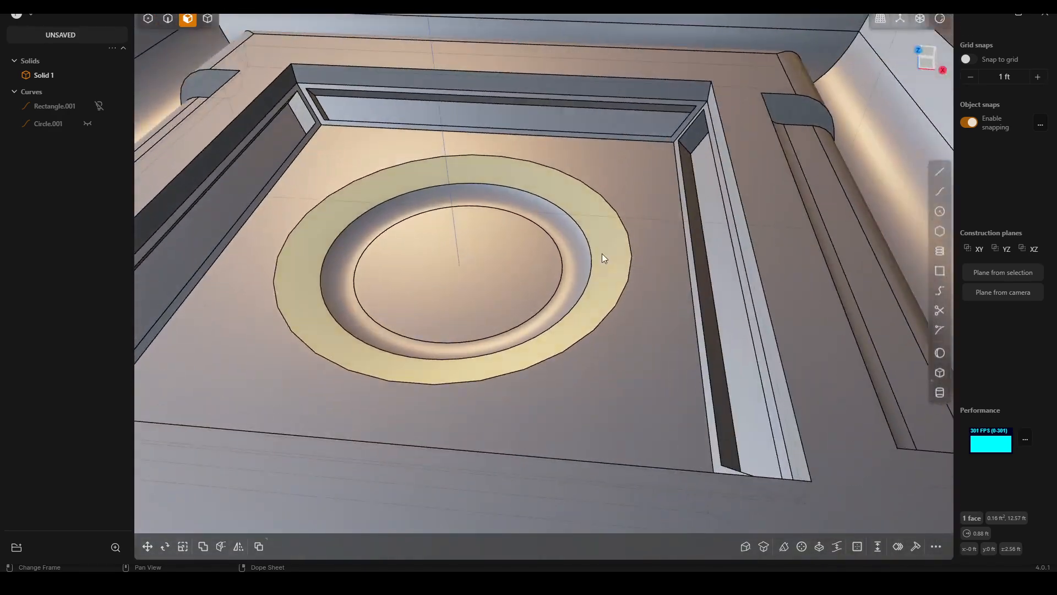
key("b")
key("2")
left_click(627, 233)
key("b")
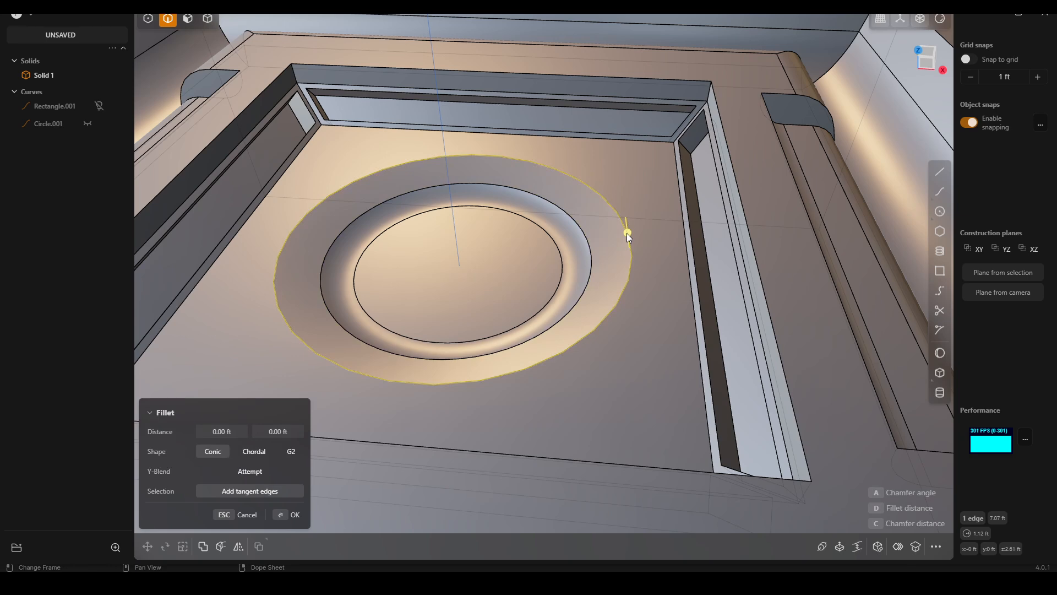
left_click_drag(627, 233, 697, 237)
right_click(572, 256)
left_click(592, 251)
key("b")
left_click_drag(591, 252, 624, 245)
right_click(623, 246)
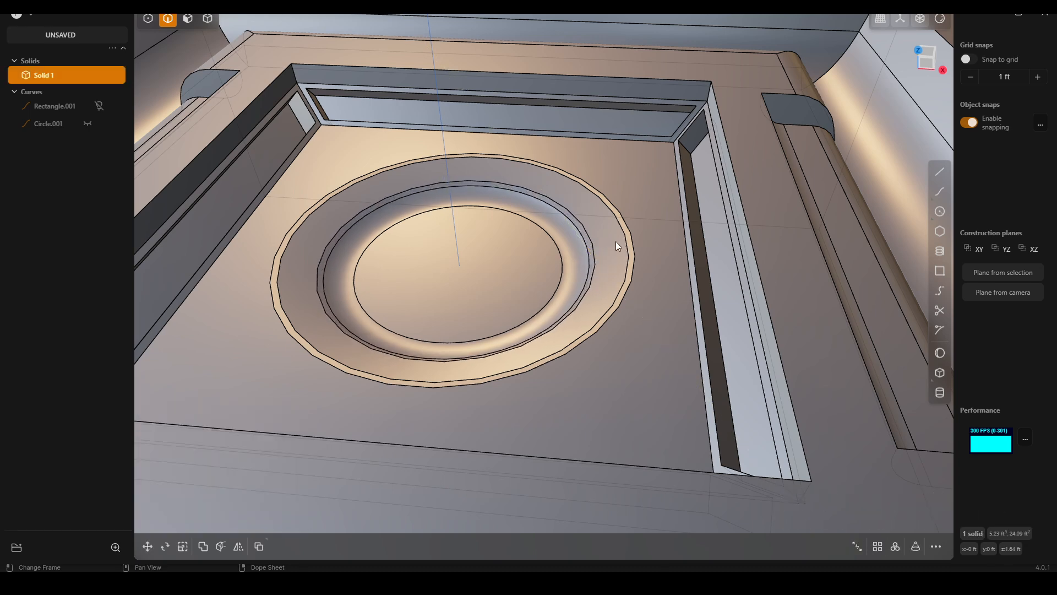
Try to offset and extrude the sloped ring face around the circular recess
key("3")
left_click(602, 231)
left_click_drag(594, 202, 620, 203)
right_click(623, 206)
key("e")
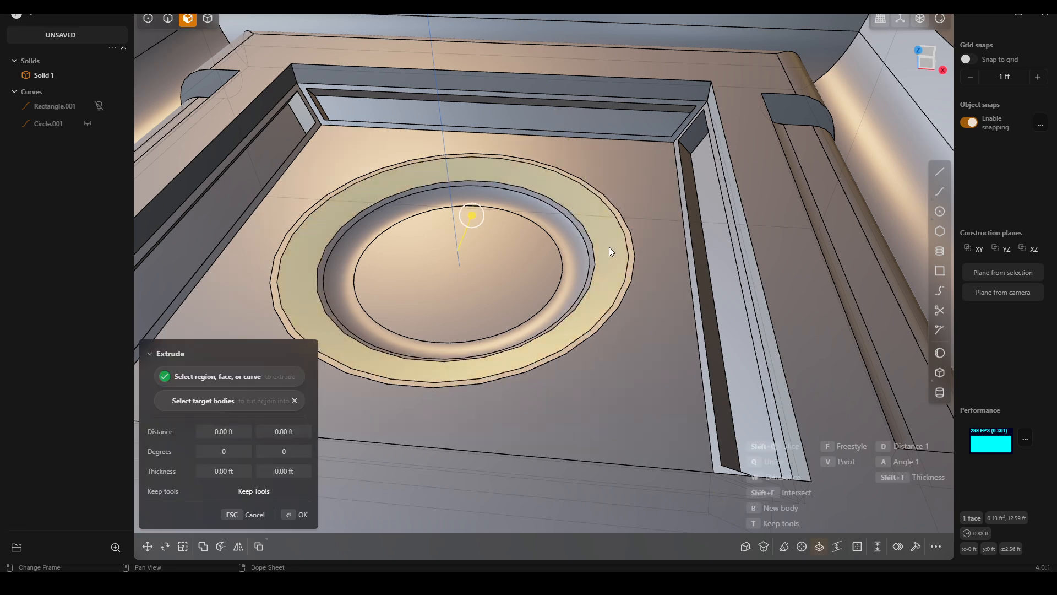
mouse_move(470, 215)
left_mouse_down()
mouse_move(471, 236)
mouse_move(480, 232)
left_mouse_up()
middle_click_drag(495, 274, 466, 249)
left_click_drag(473, 220, 500, 194)
key("Return")
Offset the circular recess's floor face upward to form a raised central button
middle_click_drag(527, 209, 508, 241)
scroll(508, 231, "down", 5)
scroll(501, 247, "up", 4)
left_click(485, 273)
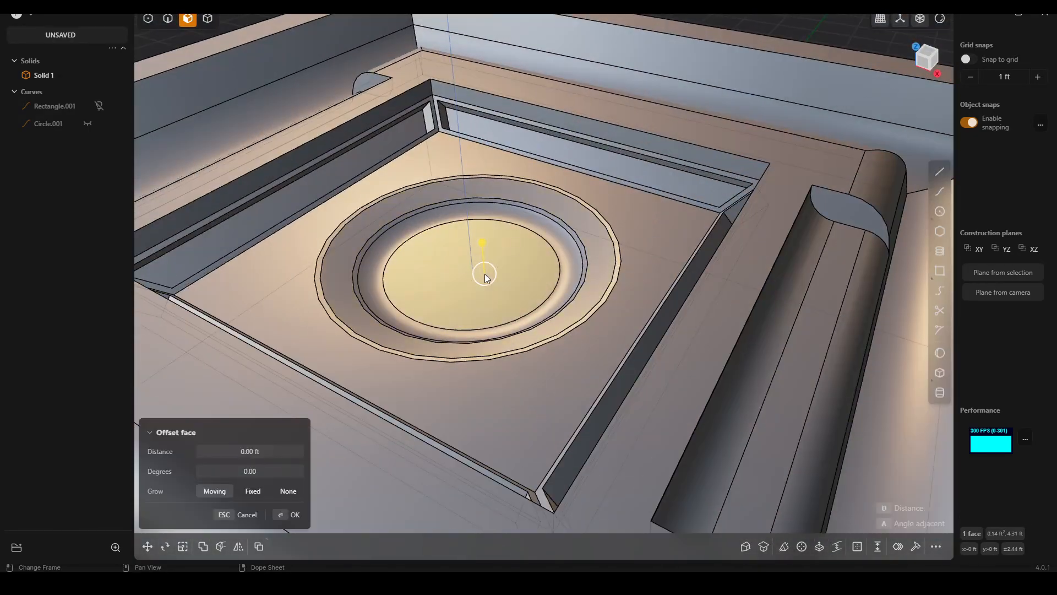
left_click_drag(484, 242, 479, 226)
key("Return")
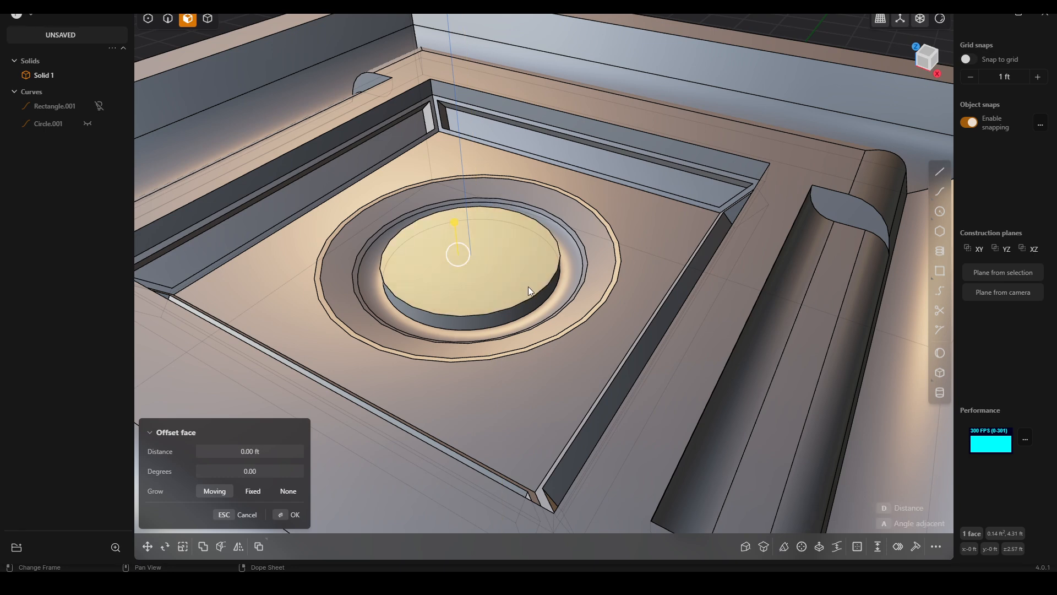
Fillet the raised button's top edge by about 0.11 ft
left_click(533, 290)
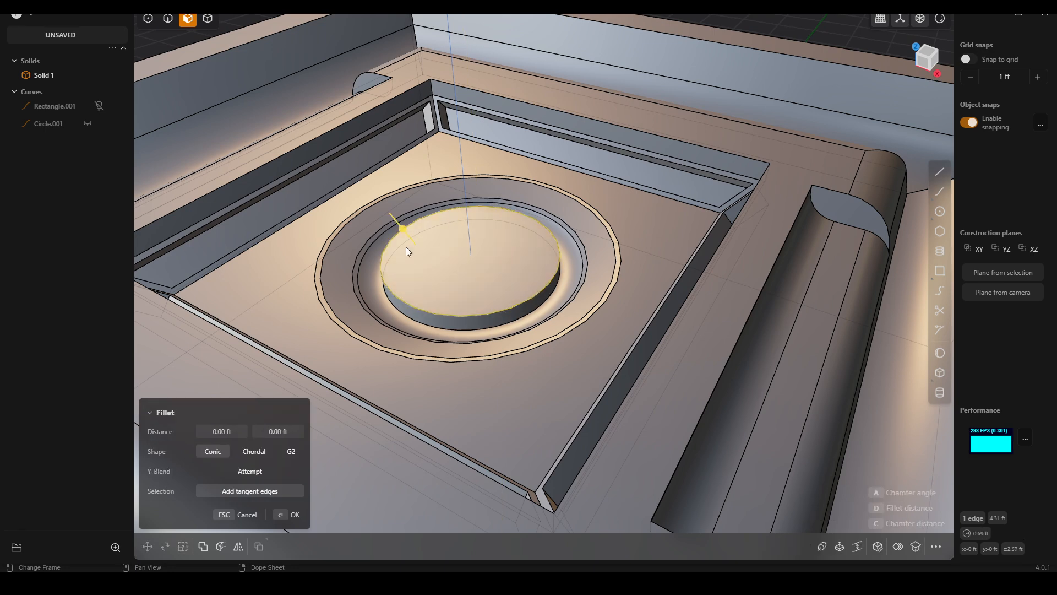
mouse_move(399, 225)
left_mouse_down()
mouse_move(417, 228)
mouse_move(386, 219)
left_mouse_up()
middle_click_drag(465, 279, 469, 269)
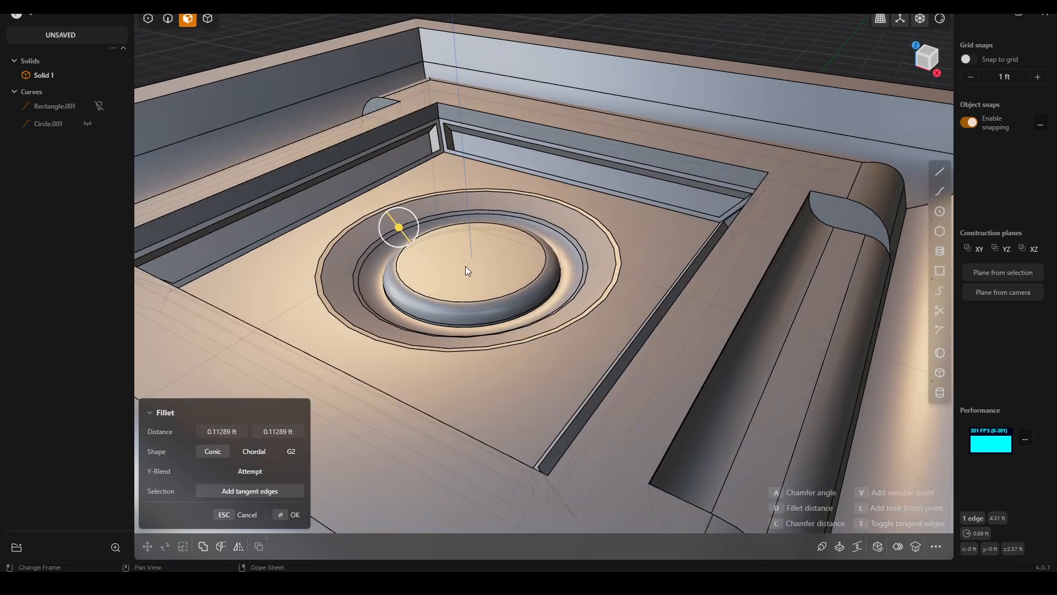
key("Return")
Inset the button's top outline by about 0.09 ft and recess the inner circular face
left_click(477, 253)
key("o")
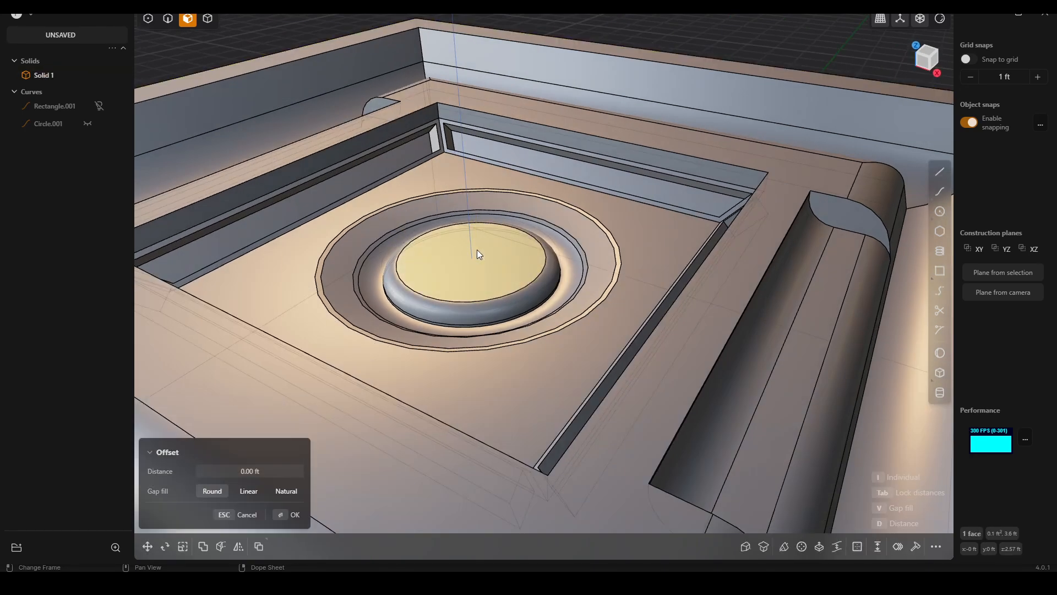
left_click(465, 244)
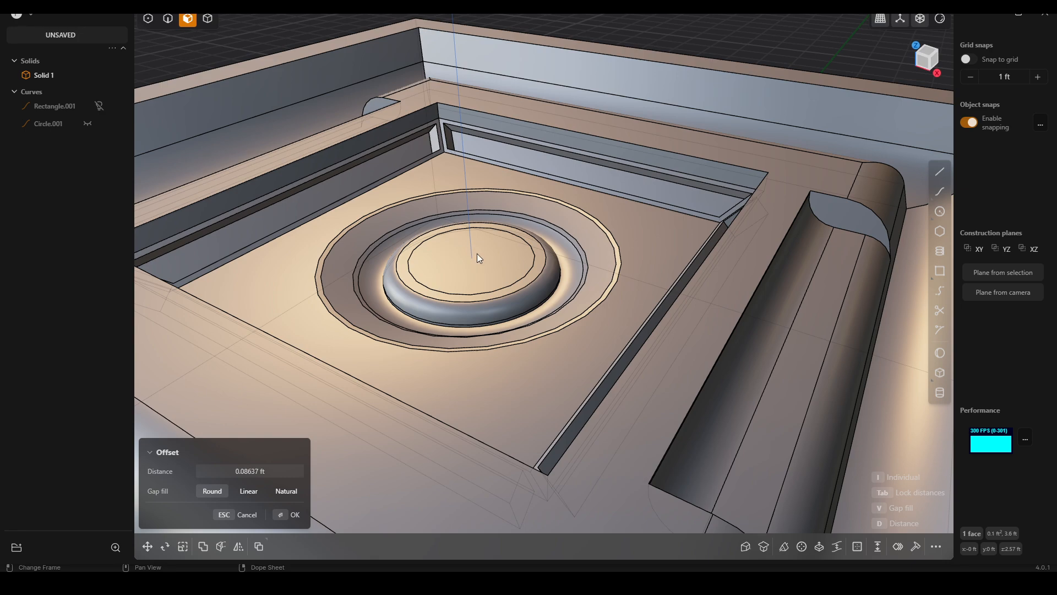
key("Return")
left_click(481, 257)
left_click_drag(471, 221, 484, 231)
middle_click_drag(484, 230, 528, 275)
key("Return")
Offset the outlines of the flat floor strips in both side slots inward to split off narrower inner faces
scroll(716, 99, "down", 3)
left_click(734, 68)
scroll(721, 77, "down", 3)
middle_click_drag(581, 225, 751, 297)
scroll(751, 296, "up", 3)
left_click(696, 230)
middle_click_drag(696, 231, 720, 262)
middle_click_drag(433, 137, 539, 117)
left_click(350, 150)
middle_click_drag(368, 160, 522, 146)
key("o")
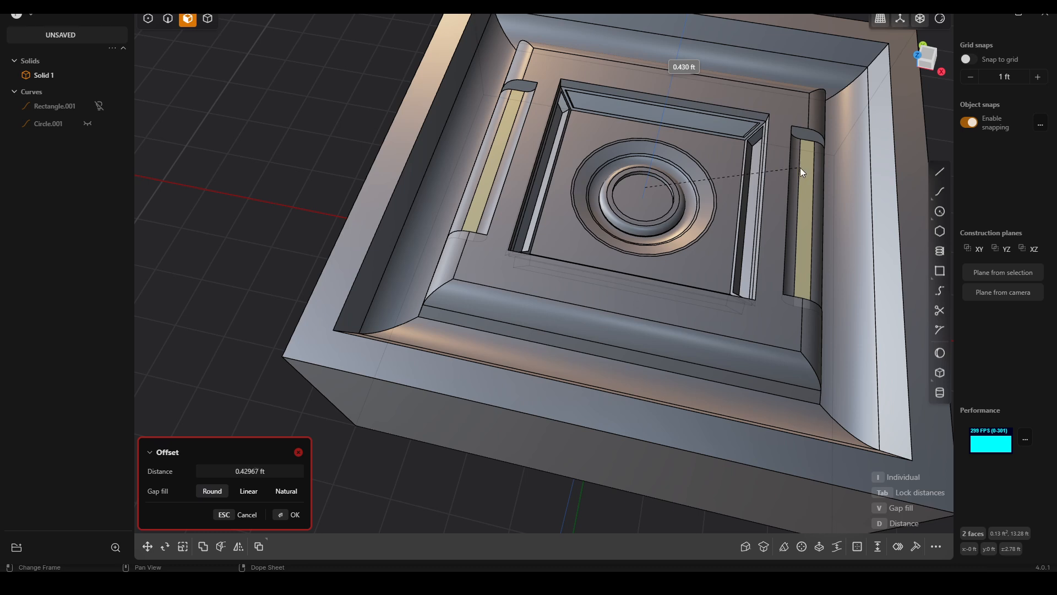
left_click(784, 175)
right_click(810, 201)
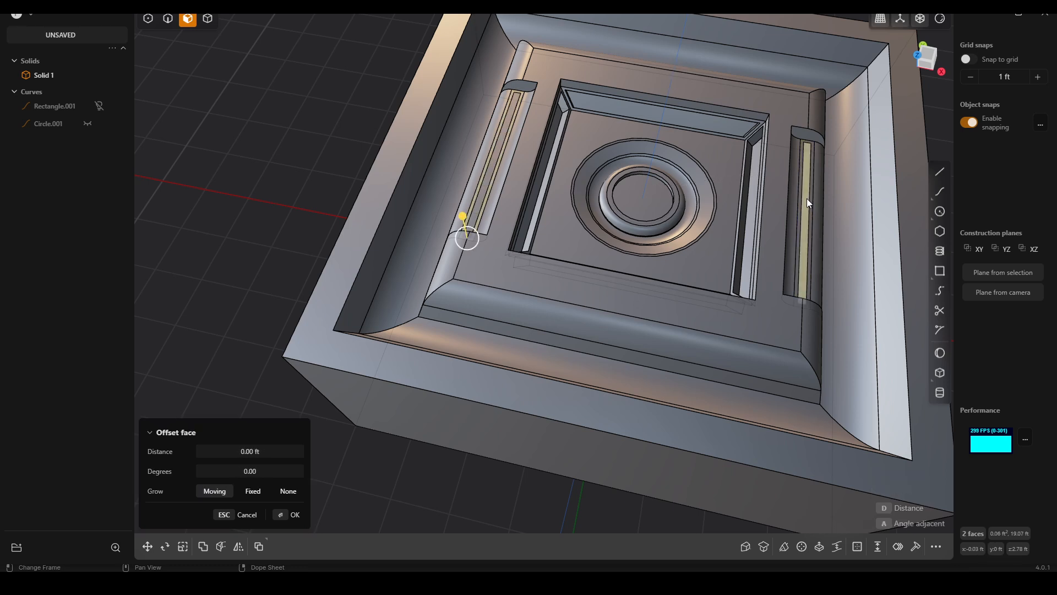
Offset the inner strip faces of both side slots downward into narrow grooves and clear the selection
left_click(495, 155)
left_click(808, 157, "shift")
left_click_drag(826, 126, 823, 135)
right_click(820, 132)
middle_click_drag(812, 131, 575, 276)
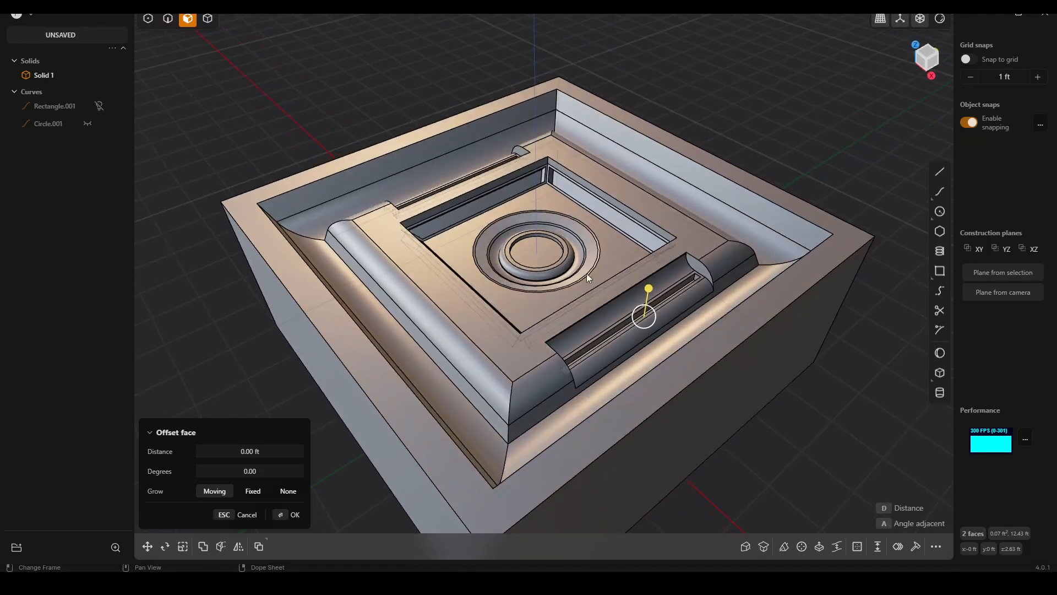
left_click(779, 95)
middle_click_drag(801, 105, 815, 115)
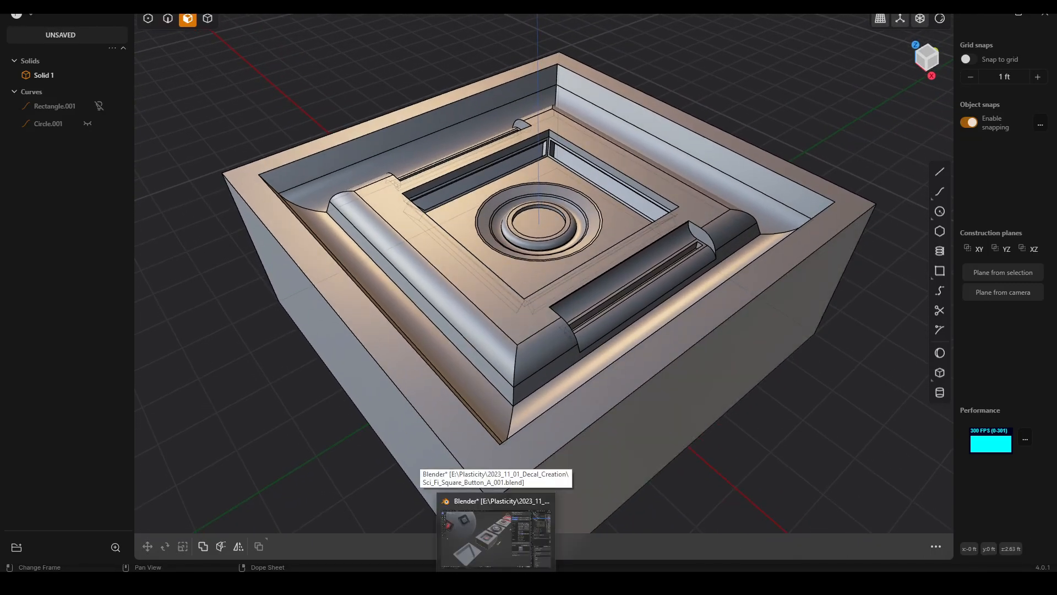
Switch to Blender, connect the Plasticity bridge to localhost:8980 and refresh it to import the block
left_click(496, 582)
middle_click_drag(573, 405, 548, 381)
scroll(549, 382, "down", 4)
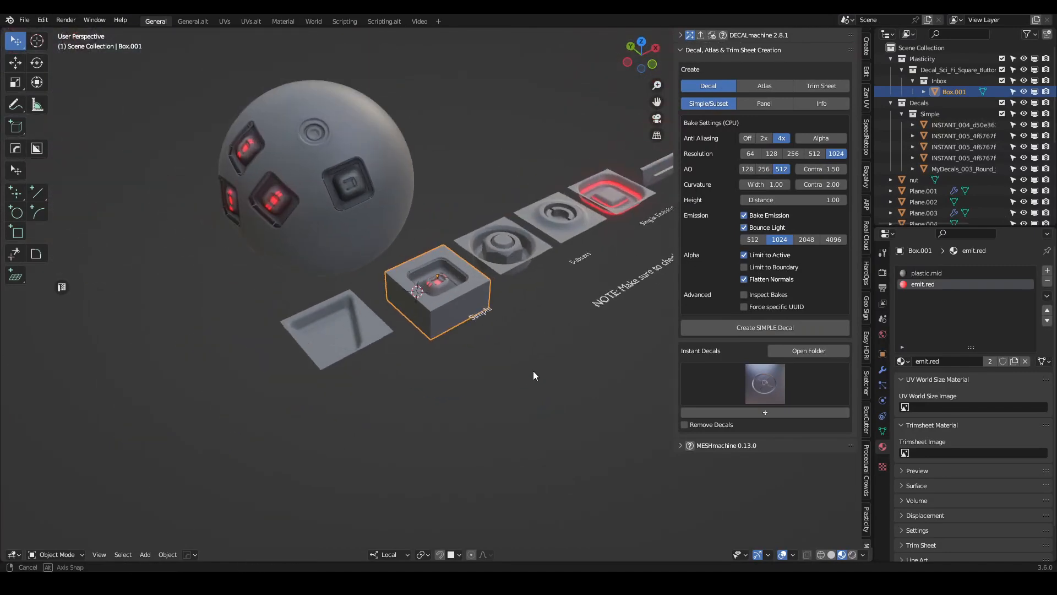
scroll(532, 378, "up", 5)
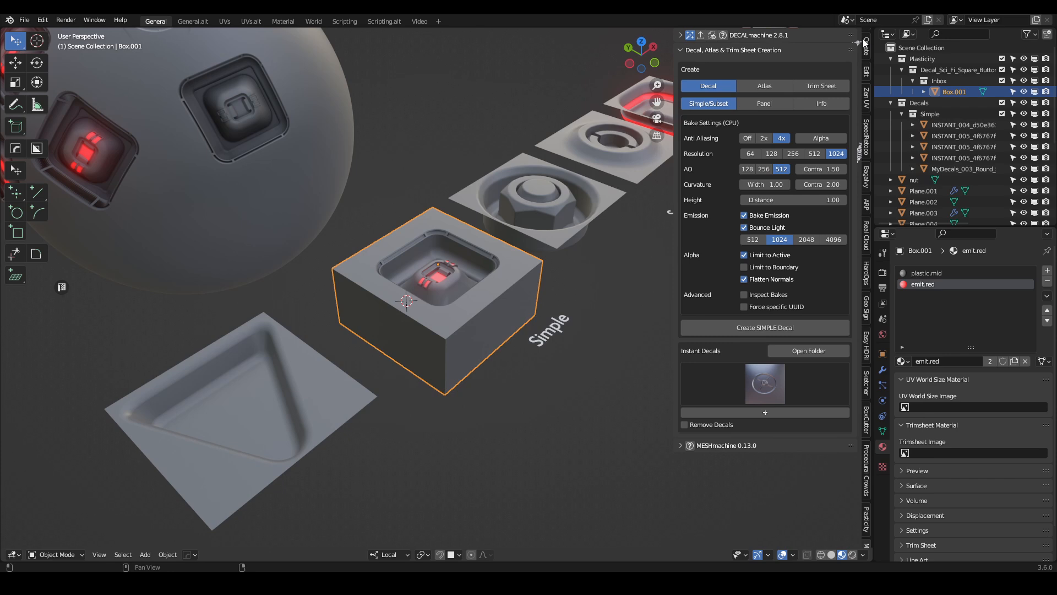
left_click(868, 526)
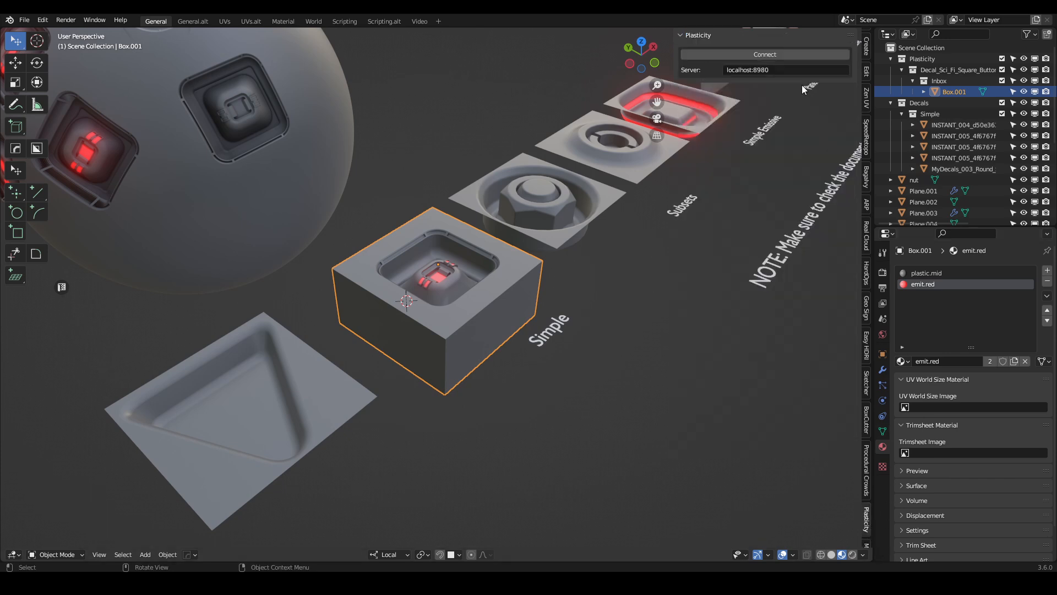
left_click(768, 50)
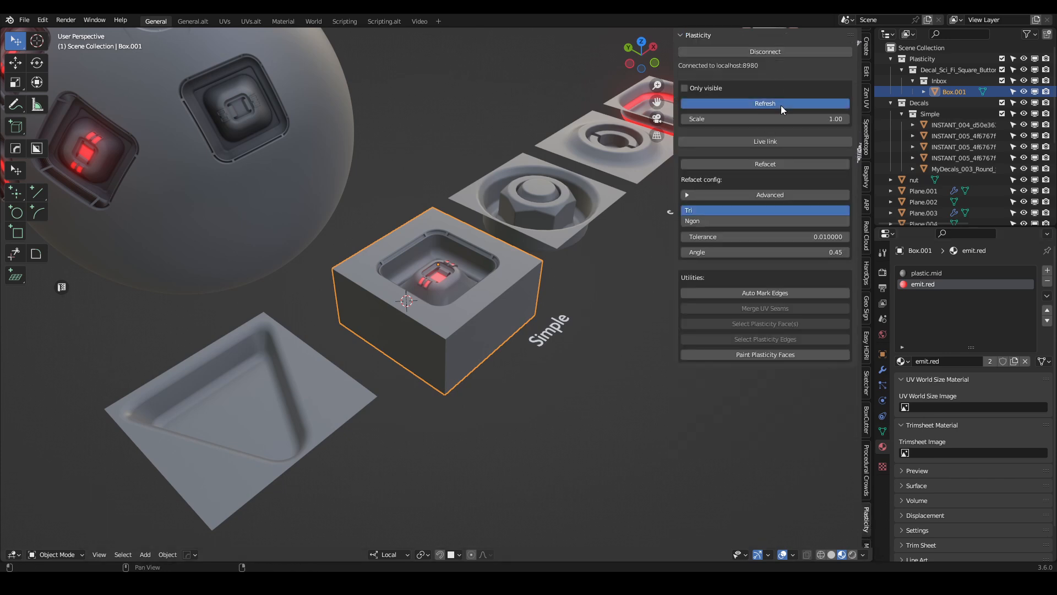
left_click(780, 105)
Move the imported block down about 1 m along Z in the front view, bringing its upper face to the ground line
middle_click_drag(518, 310, 556, 315)
left_click(561, 324)
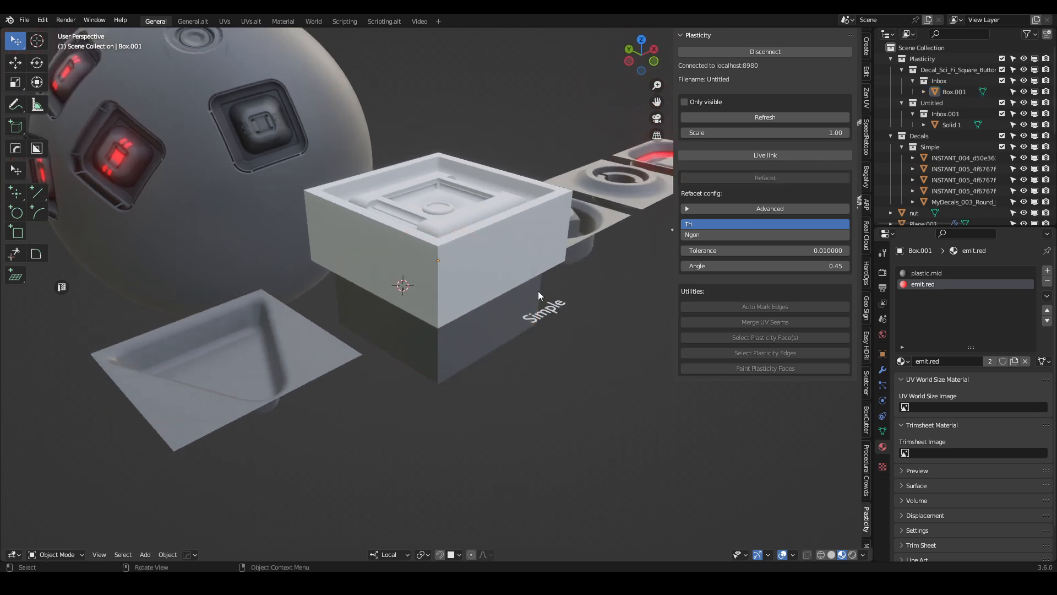
left_click(537, 261)
middle_click_drag(536, 261, 505, 238, "alt")
key("g")
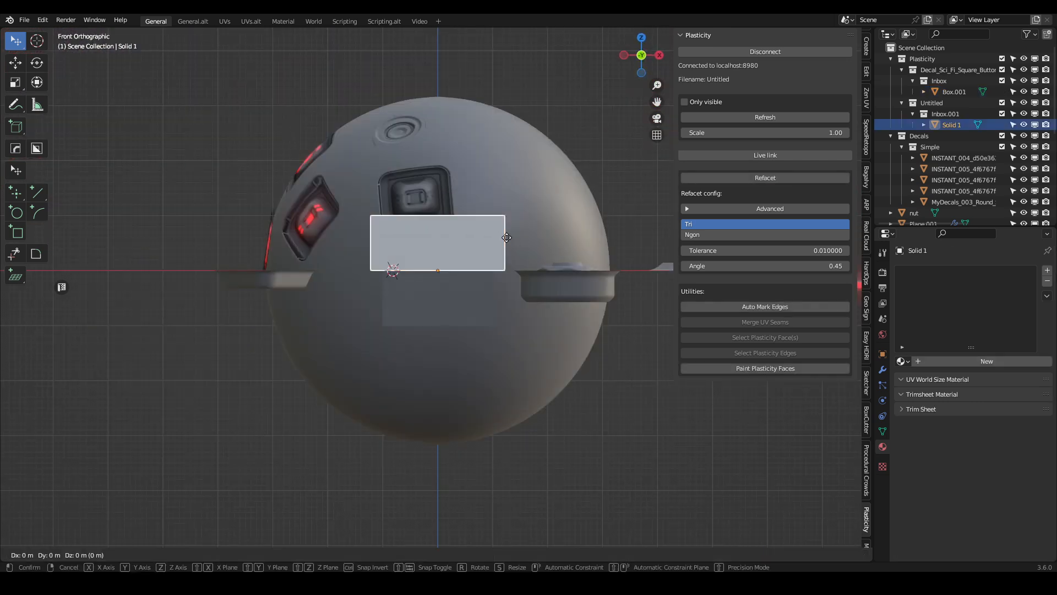
key("z")
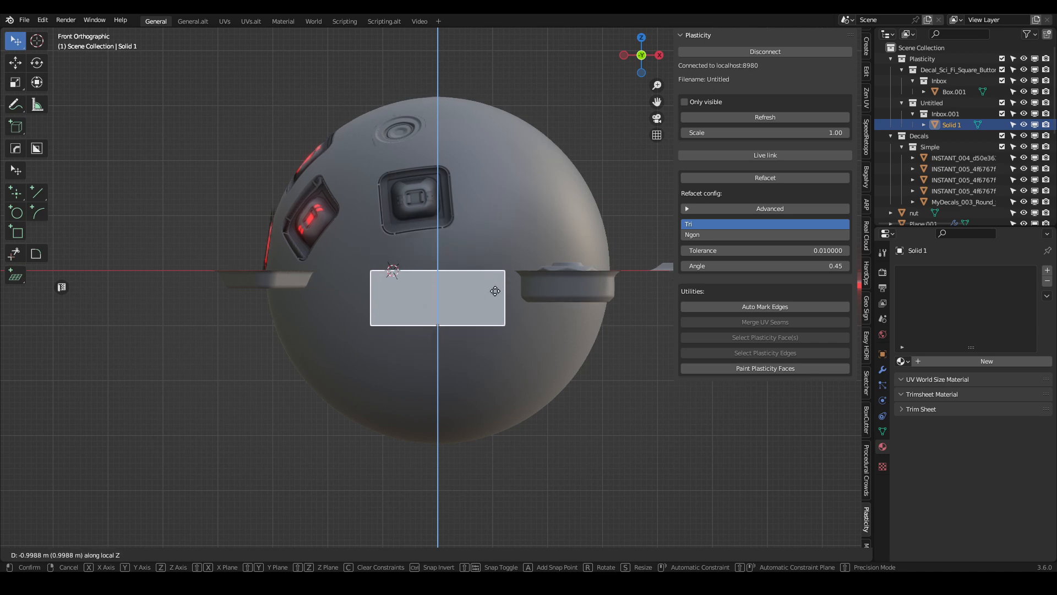
left_click(494, 291)
Move the old Box.001 button block out of the imported block onto free space beside it
scroll(499, 276, "up", 5)
scroll(516, 271, "up", 3)
scroll(357, 272, "down", 4)
middle_click_drag(357, 272, 490, 319)
scroll(489, 320, "down", 5)
left_click(497, 297)
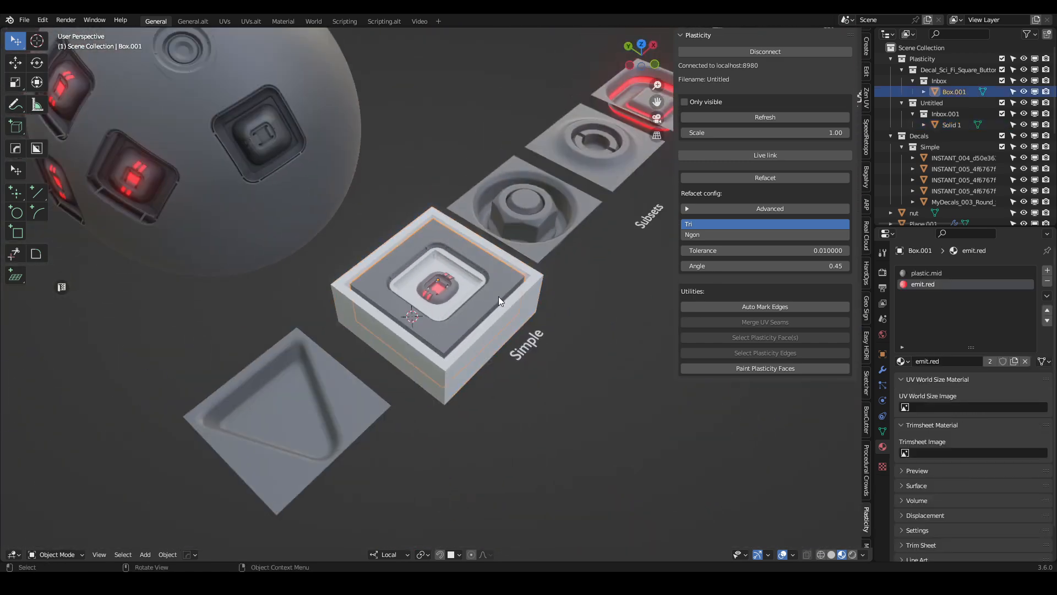
key("g")
left_click(661, 419)
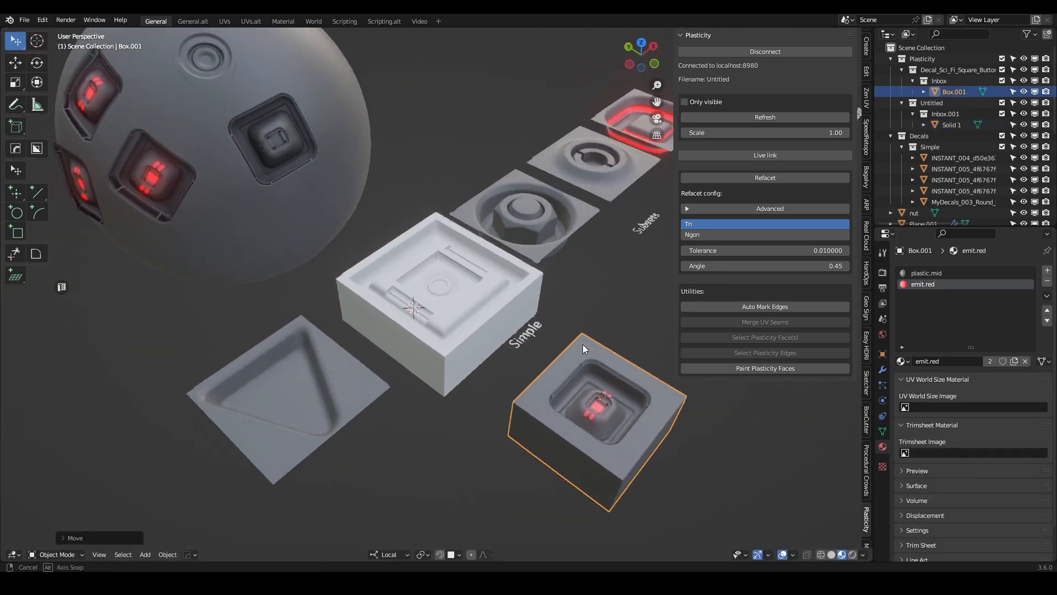
middle_click_drag(584, 339, 549, 340)
Select the imported block and display the DECALmachine settings for creating a simple decal
left_click(525, 293)
middle_click_drag(524, 292, 633, 221)
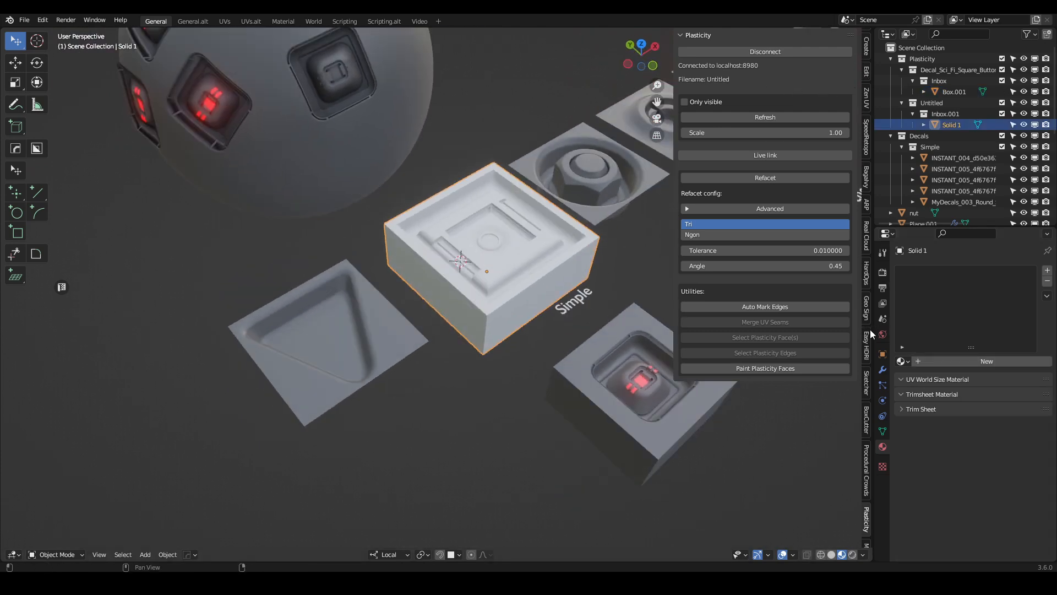
scroll(870, 380, "down", 2)
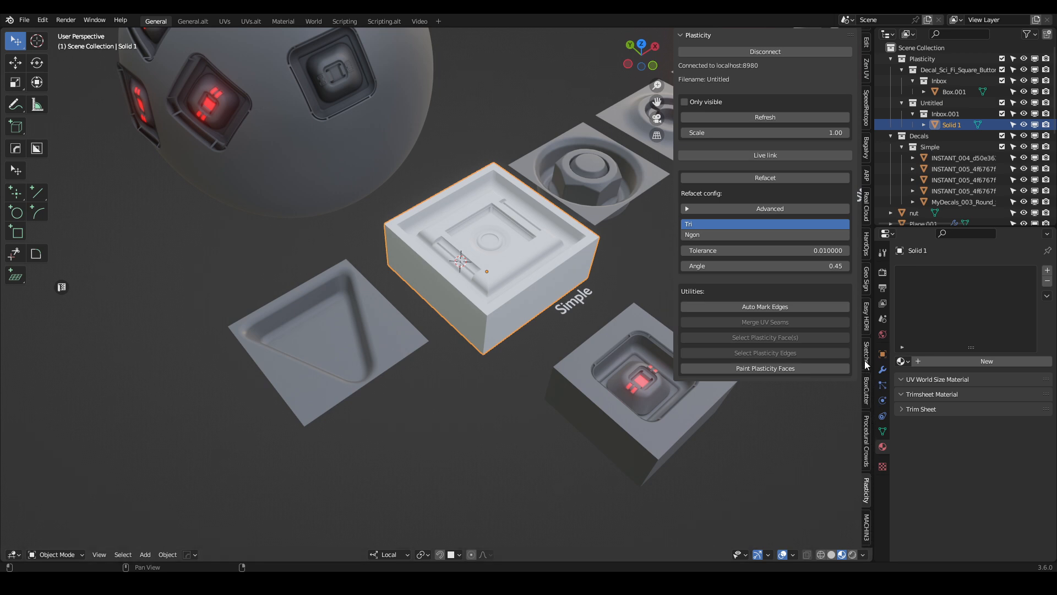
scroll(866, 257, "up", 3)
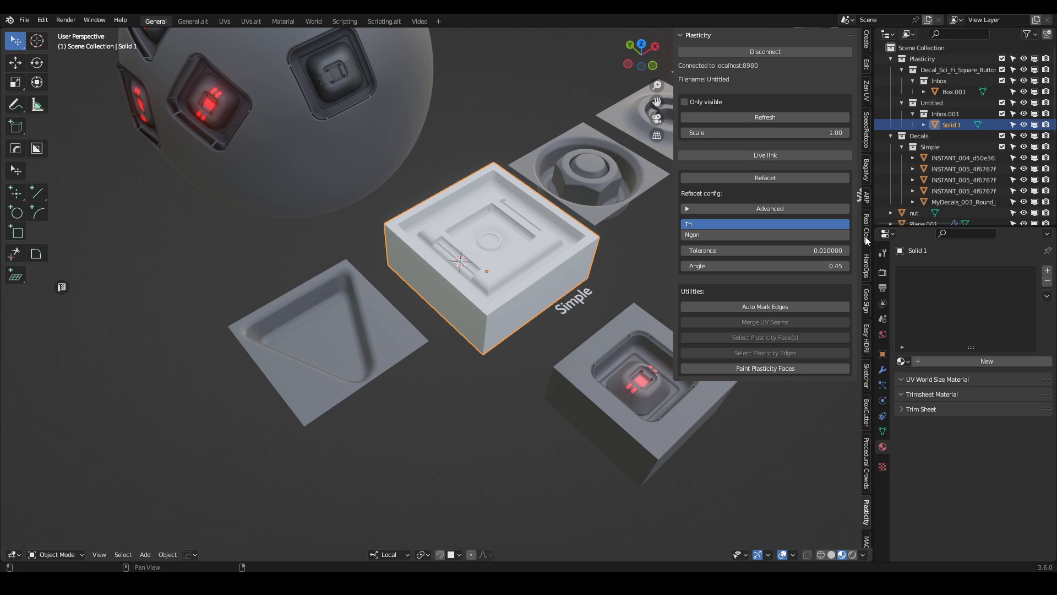
scroll(865, 173, "up", 2)
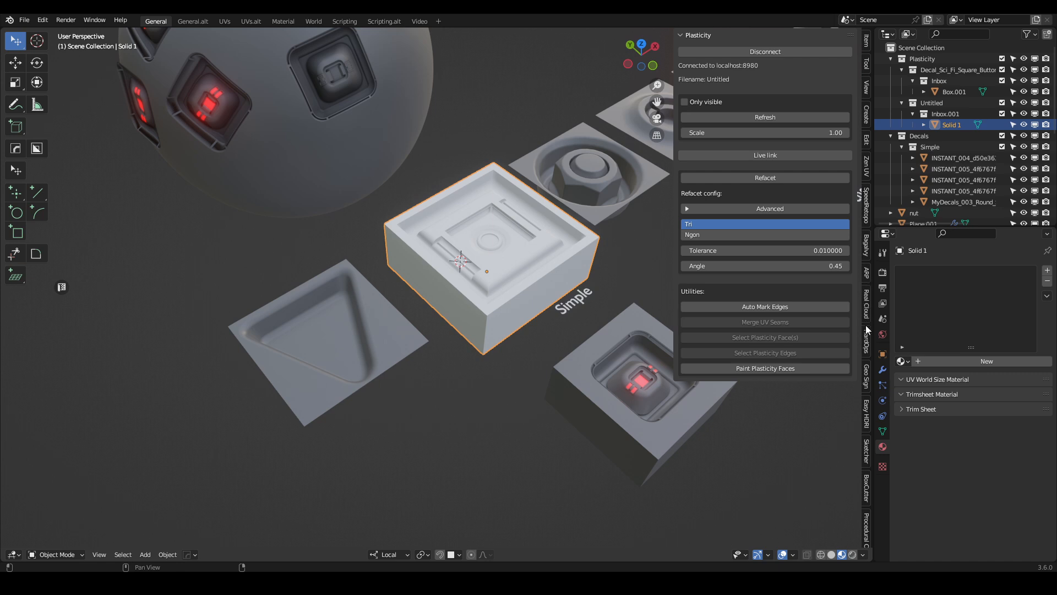
scroll(867, 428, "down", 4)
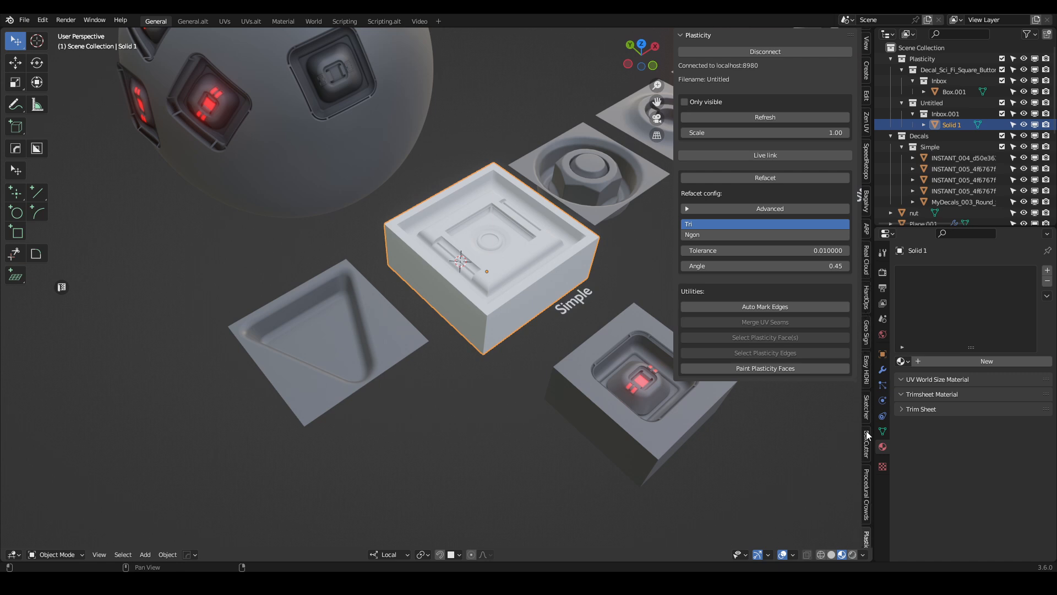
scroll(868, 492, "down", 2)
left_click(867, 524)
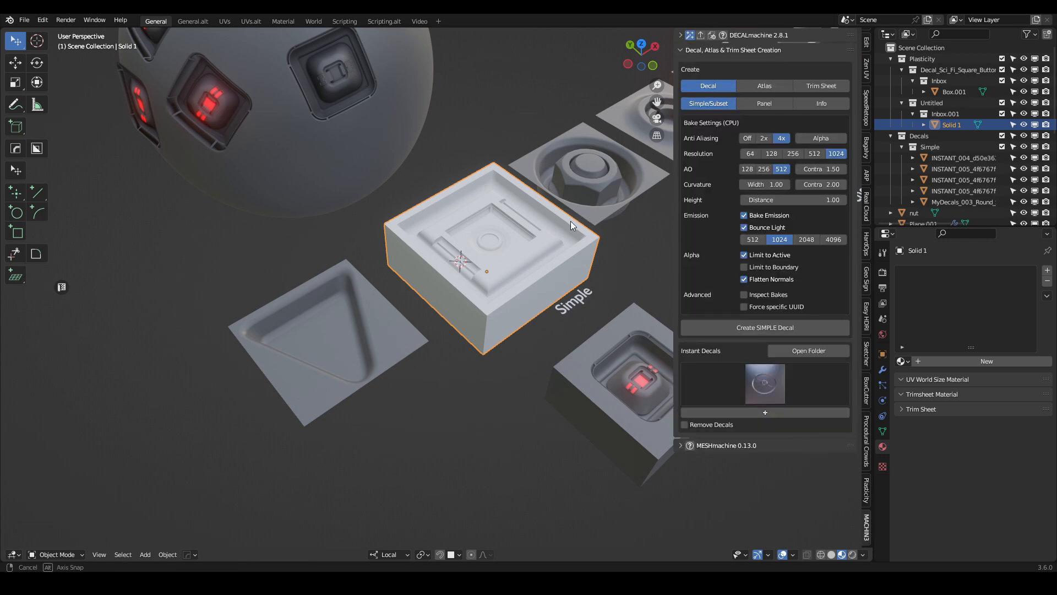
scroll(541, 212, "up", 4)
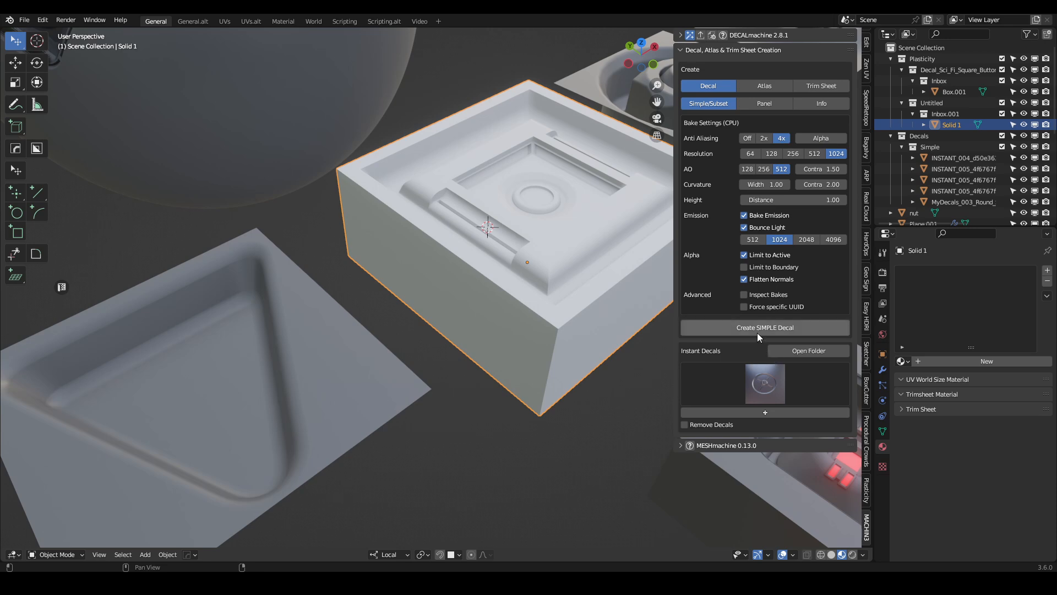
middle_click_drag(606, 200, 560, 253)
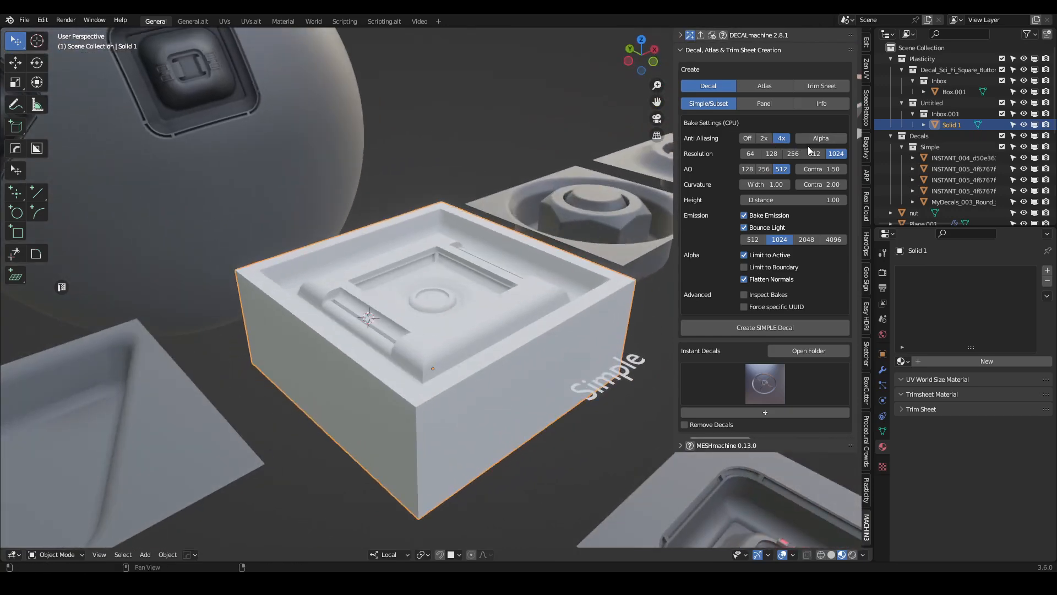
middle_click_drag(529, 341, 551, 336)
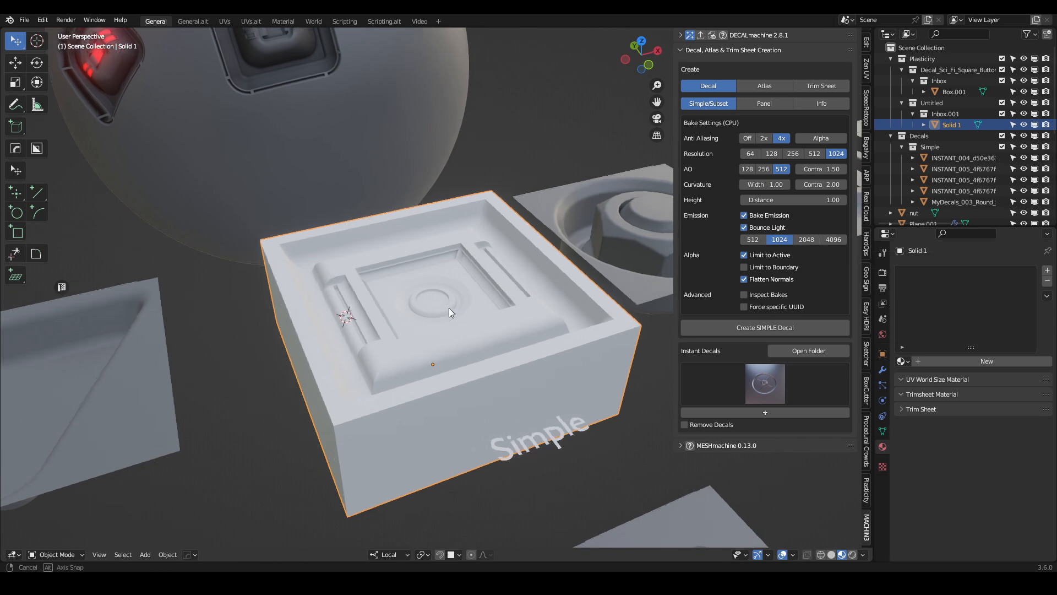
middle_click_drag(441, 307, 502, 305)
scroll(502, 305, "down", 4)
scroll(561, 344, "up", 2)
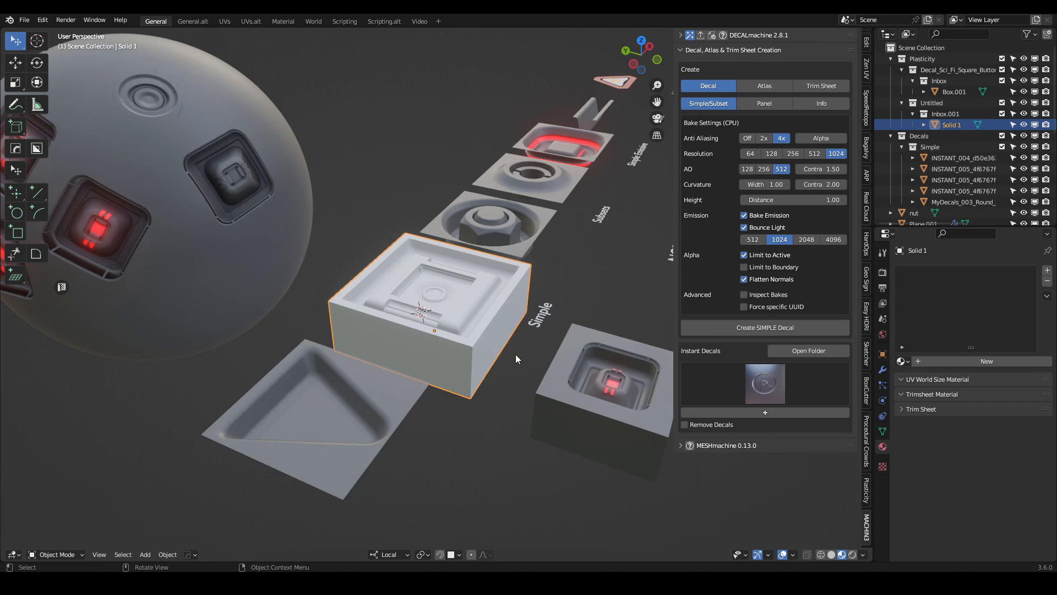
Select the sphere and browse the MyDecals library in DECALmachine
left_click(586, 391)
left_click(229, 170)
mouse_move(275, 196)
middle_mouse_down()
mouse_move(253, 193)
mouse_move(268, 185)
middle_mouse_up()
left_click(185, 255)
key("d")
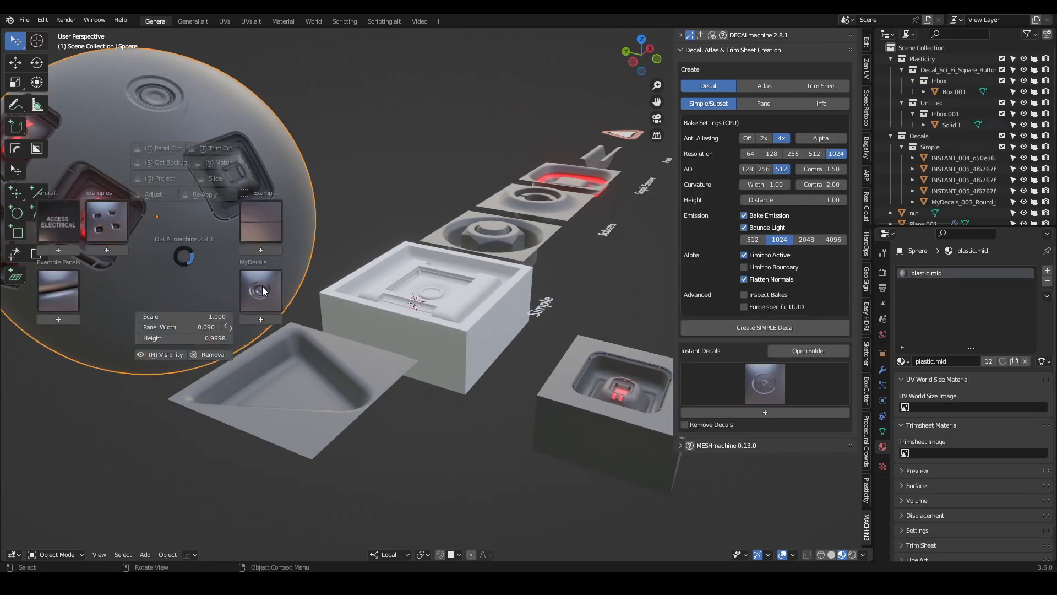
left_click(263, 291)
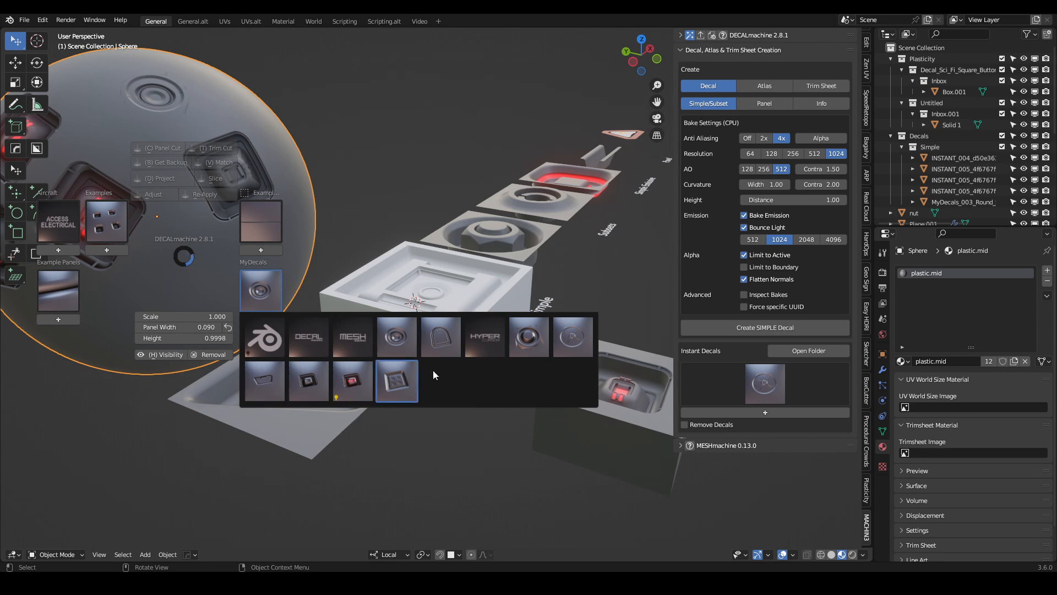
left_click(425, 180)
scroll(413, 175, "down", 2)
mouse_move(435, 174)
middle_mouse_down()
mouse_move(413, 174)
mouse_move(422, 175)
middle_mouse_up()
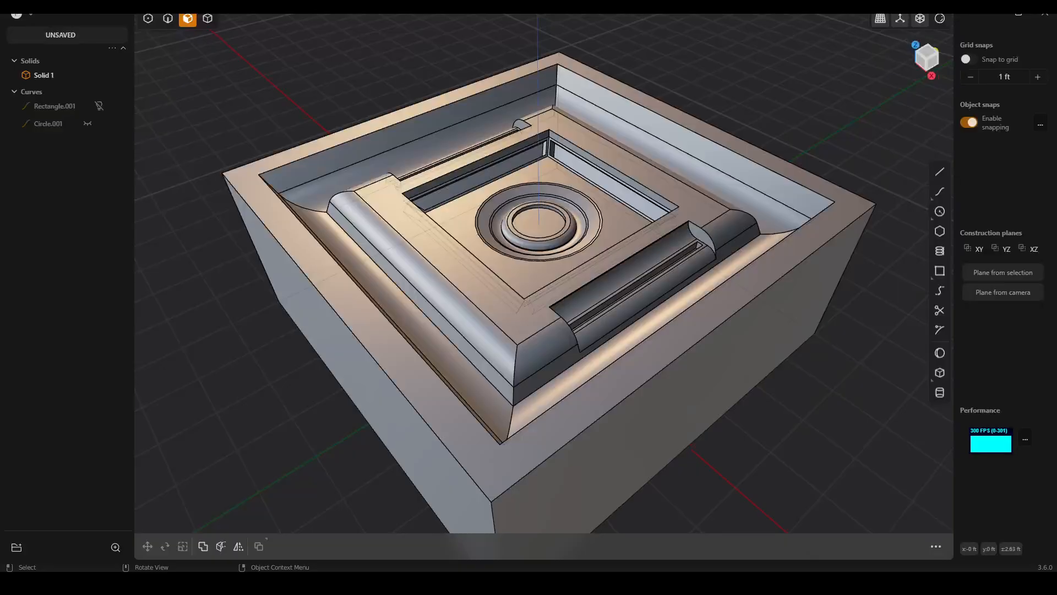
Switch to Plasticity and try to fillet the near corner edges of the block's raised frame
middle_click_drag(546, 292, 548, 384)
scroll(535, 299, "up", 3)
scroll(554, 306, "up", 3)
scroll(522, 299, "down", 2)
scroll(595, 294, "up", 2)
key("2")
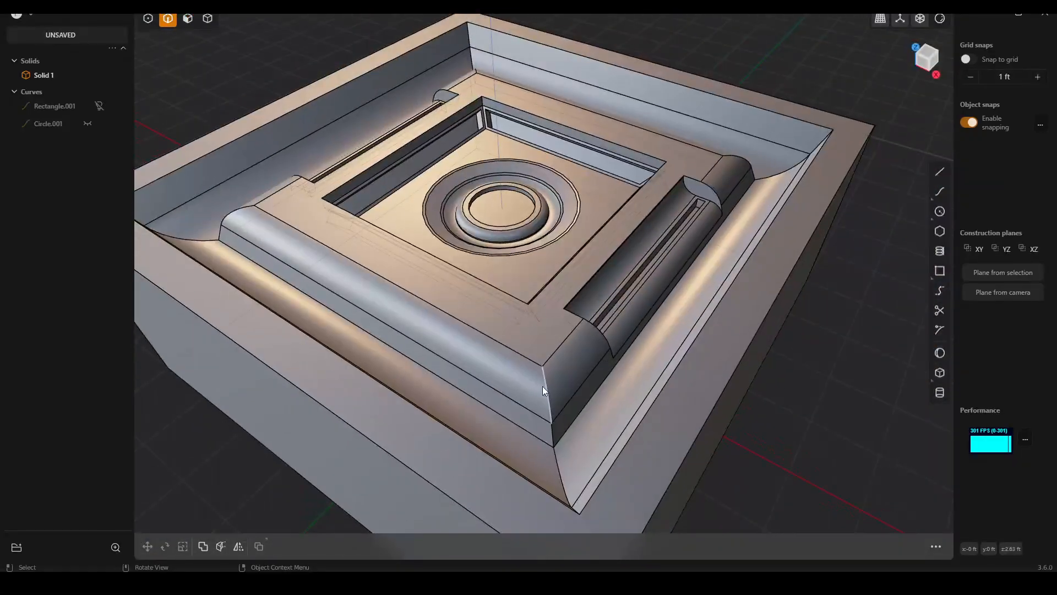
left_click(542, 386)
key("f")
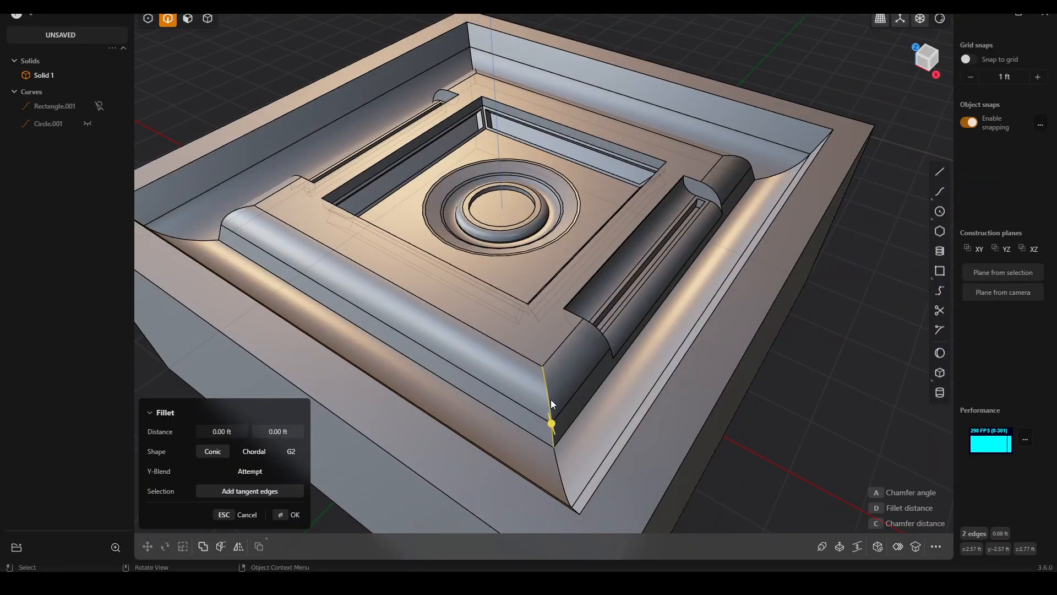
mouse_move(561, 467)
middle_mouse_down()
mouse_move(554, 452)
mouse_move(590, 461)
mouse_move(555, 467)
middle_mouse_up()
scroll(728, 448, "down", 2)
key("Escape")
scroll(780, 439, "down", 2)
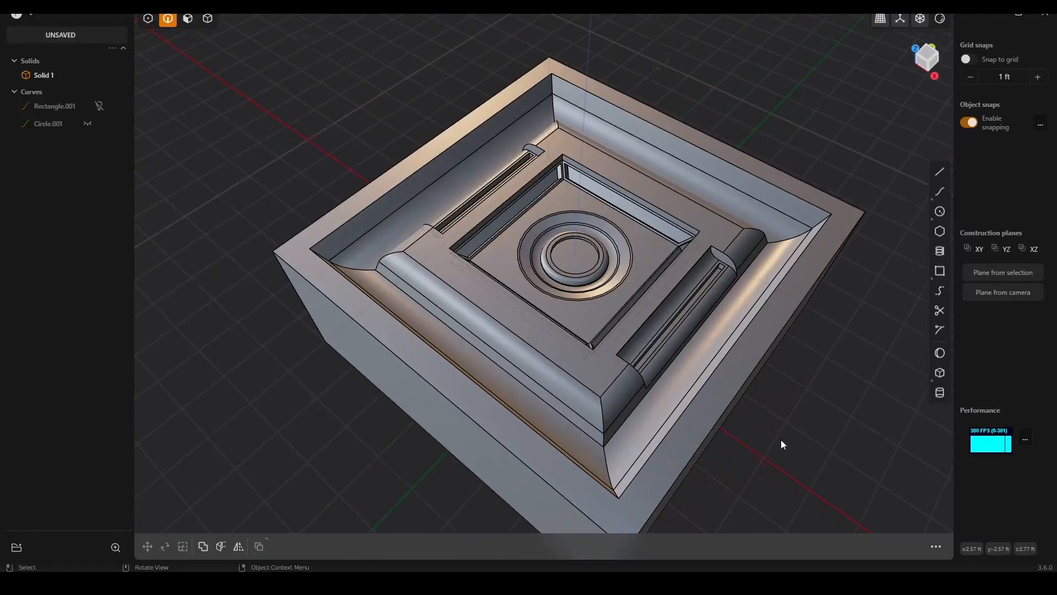
Set the viewport to a reflective material shading, hide the model's edges and examine the block's recesses from several sides
left_click(940, 20)
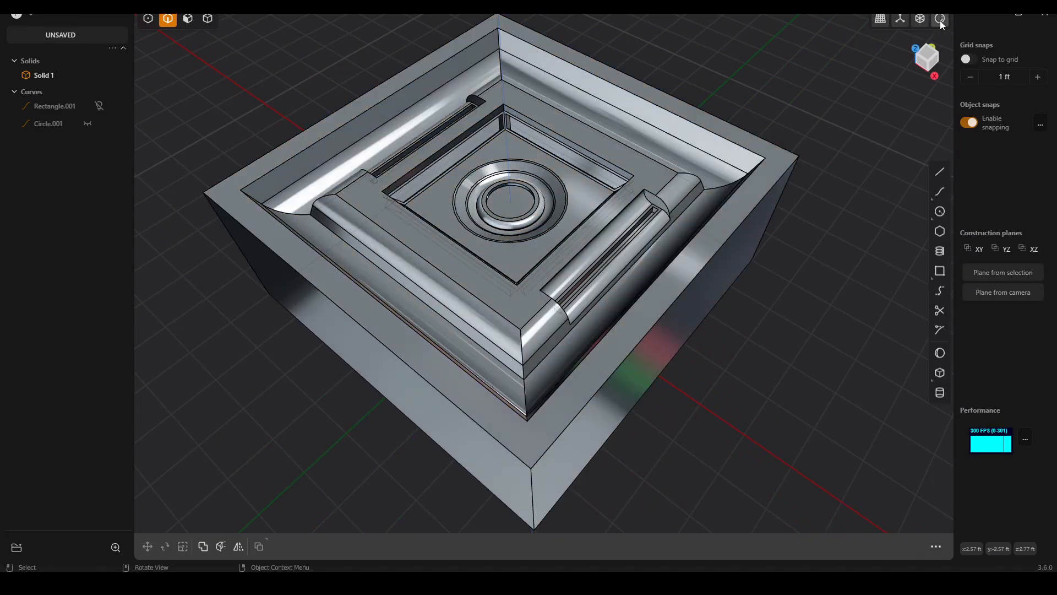
mouse_move(940, 21)
left_click(893, 138)
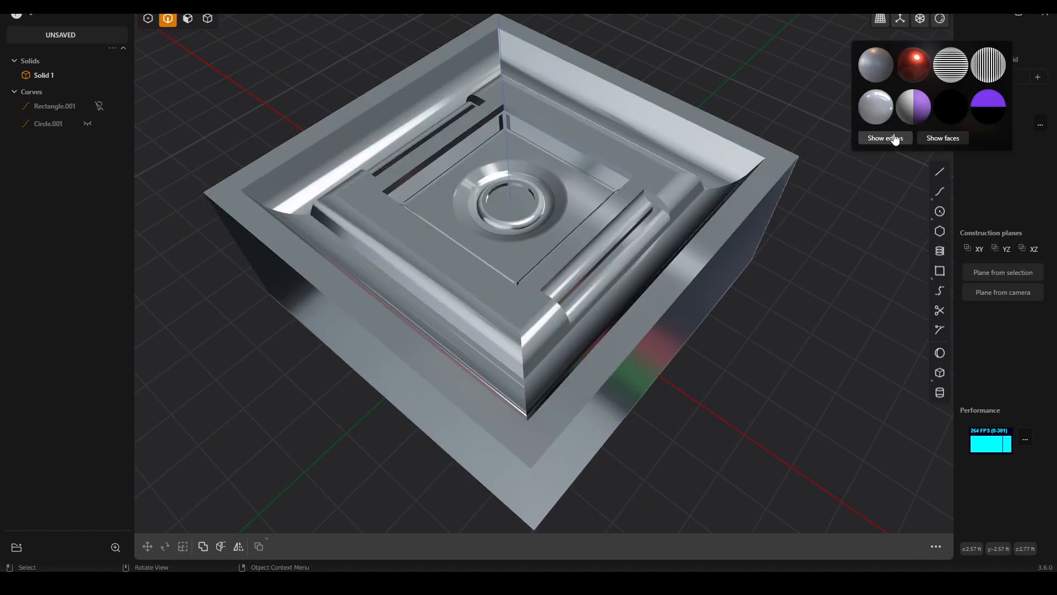
middle_click_drag(820, 407, 811, 314)
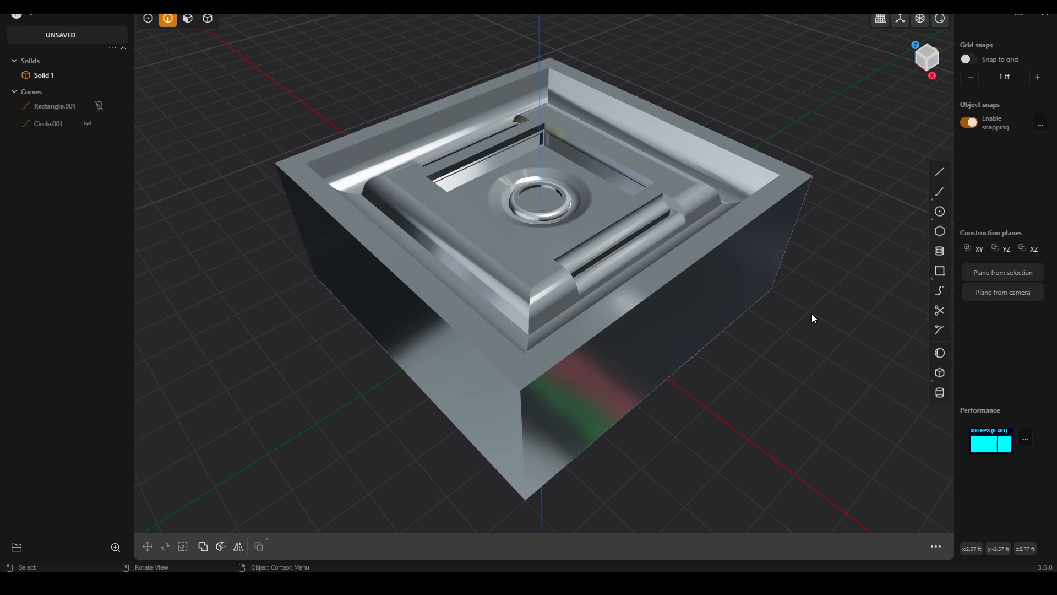
middle_click_drag(812, 315, 579, 262)
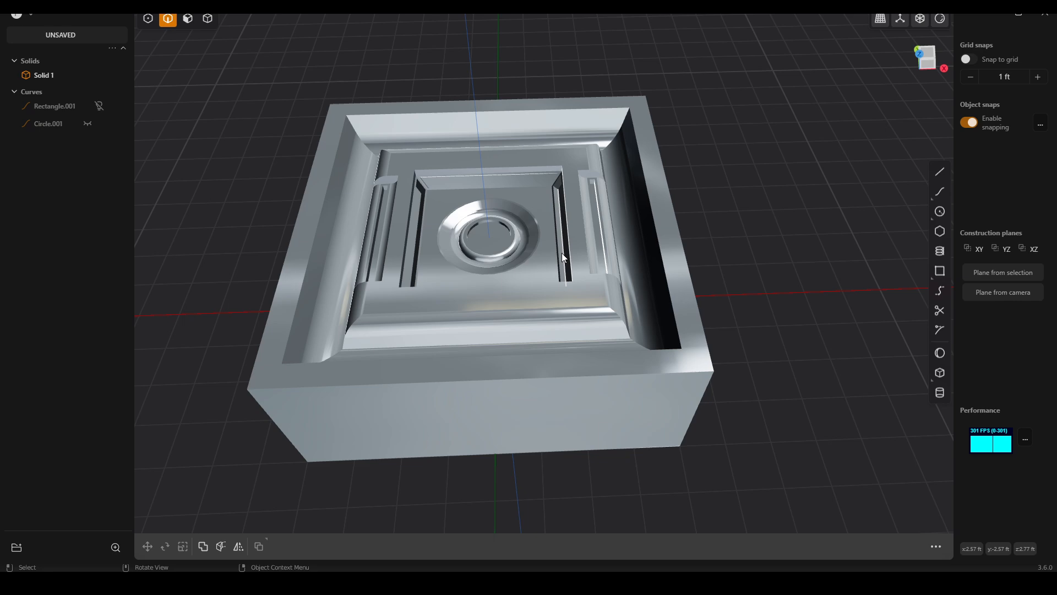
middle_click_drag(549, 246, 630, 255)
mouse_move(680, 291)
middle_mouse_down()
mouse_move(643, 250)
mouse_move(605, 230)
mouse_move(682, 234)
mouse_move(670, 287)
mouse_move(682, 286)
middle_mouse_up()
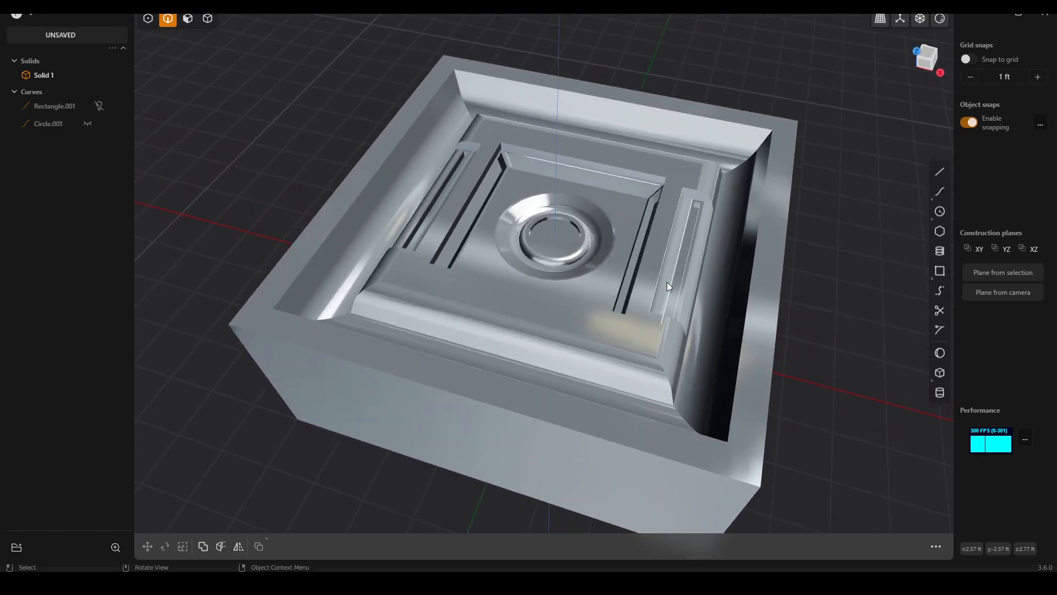
middle_click_drag(753, 343, 771, 376)
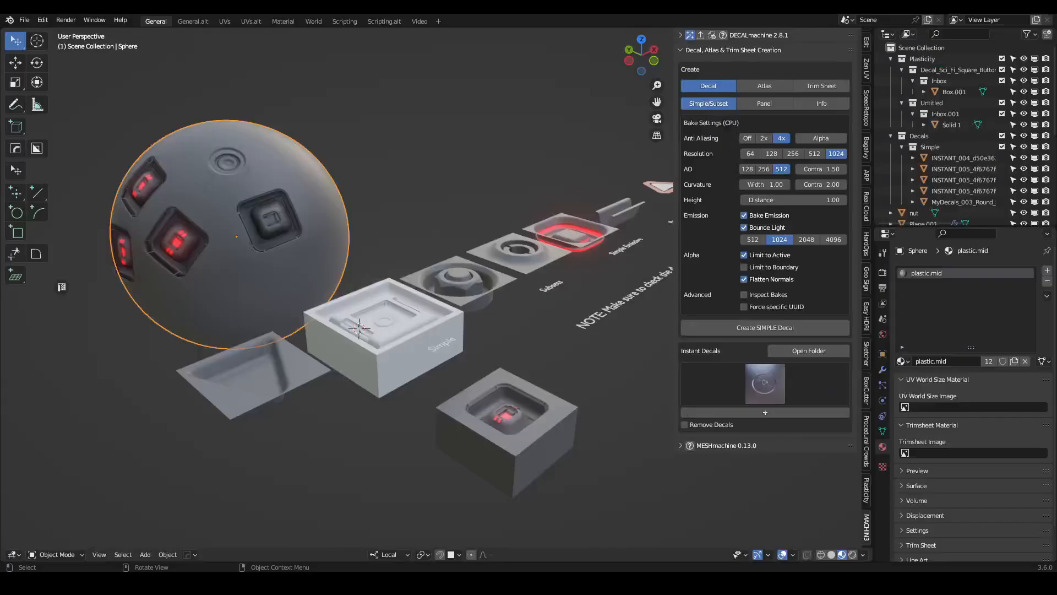
mouse_move(509, 306)
middle_mouse_down()
mouse_move(495, 318)
mouse_move(480, 304)
mouse_move(508, 314)
middle_mouse_up()
scroll(371, 351, "up", 1)
scroll(372, 355, "up", 3)
middle_click_drag(371, 350, 447, 290)
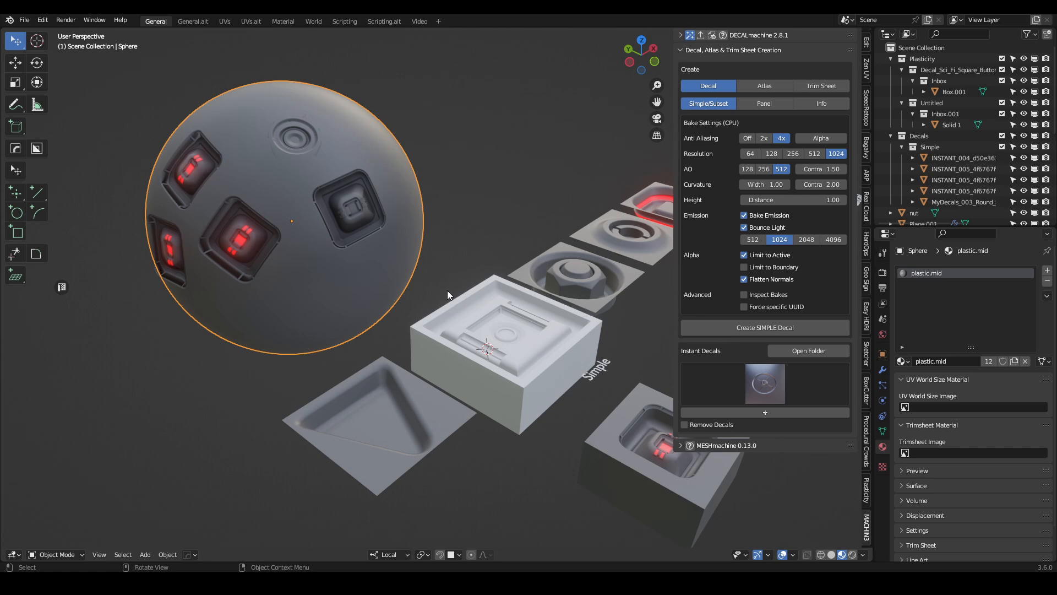
middle_click_drag(506, 170, 492, 167)
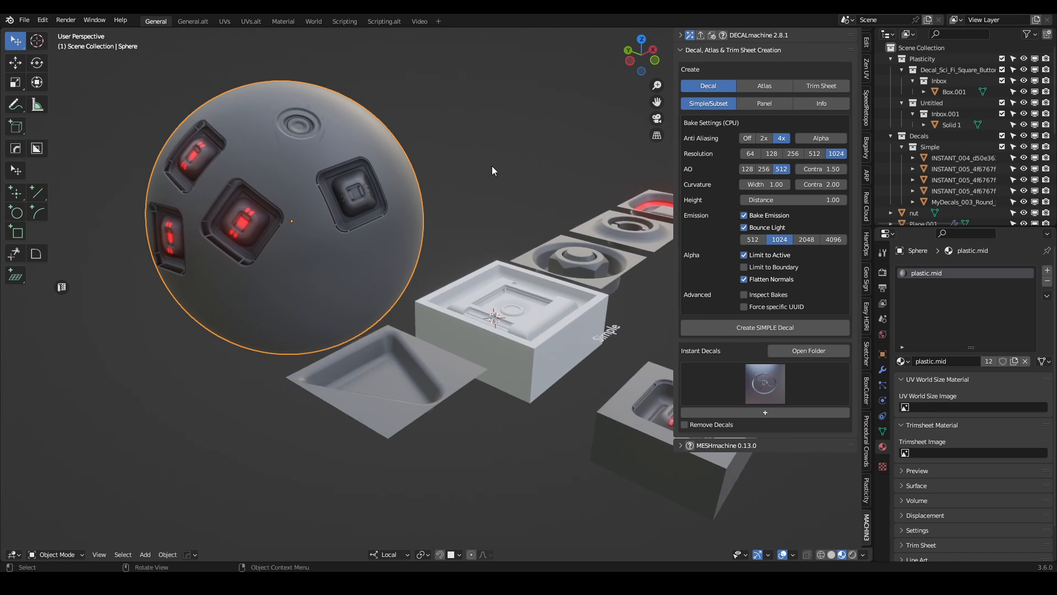